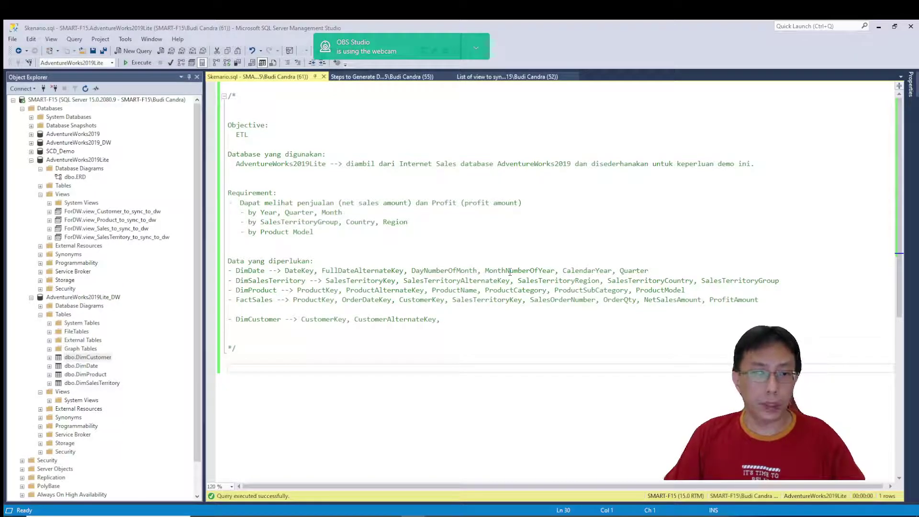
double_click(266, 300)
click(355, 346)
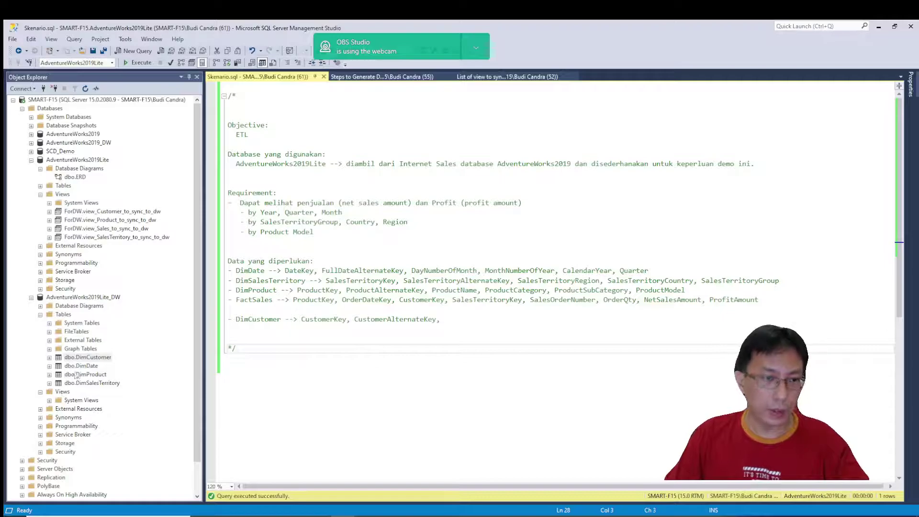
- Switch to Pentaho Data Integration (Spoon) and create a new transformation
click(386, 510)
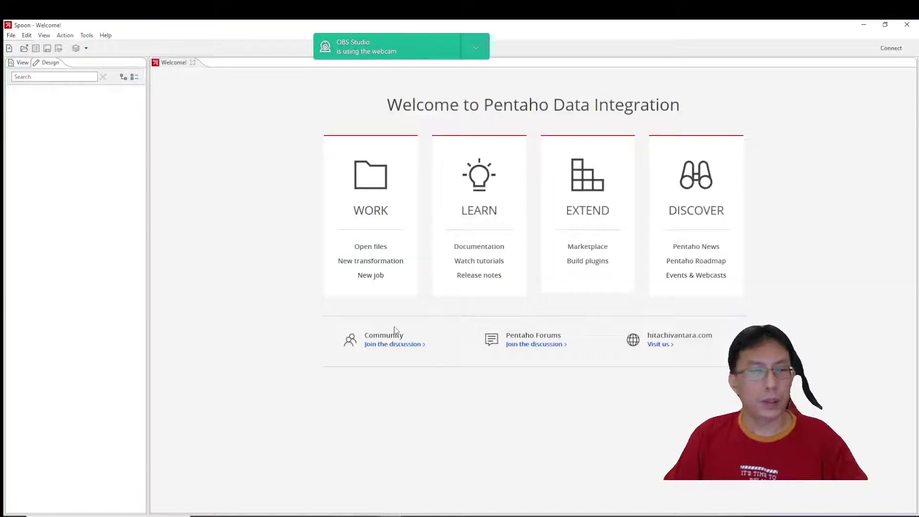
click(10, 35)
mouse_move(29, 46)
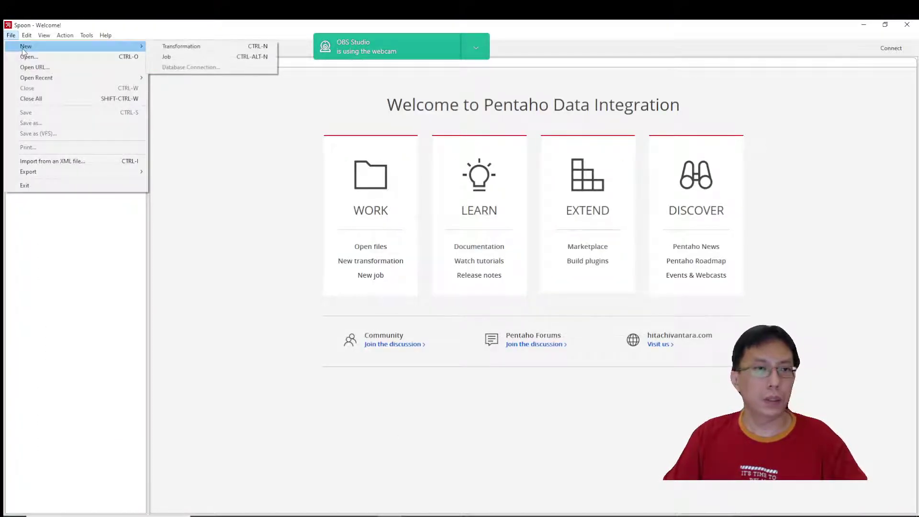
click(185, 46)
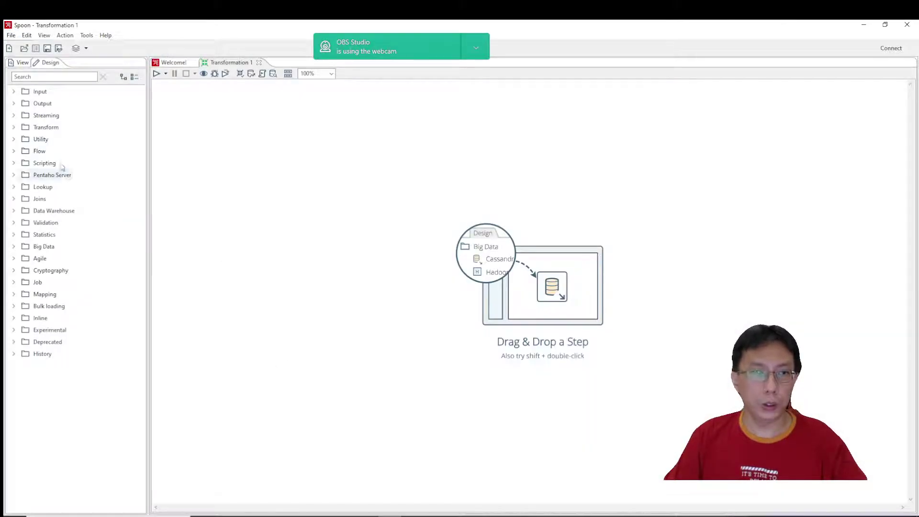
- Find the Table input step, add it to the empty canvas and name it Extract Sales
click(13, 92)
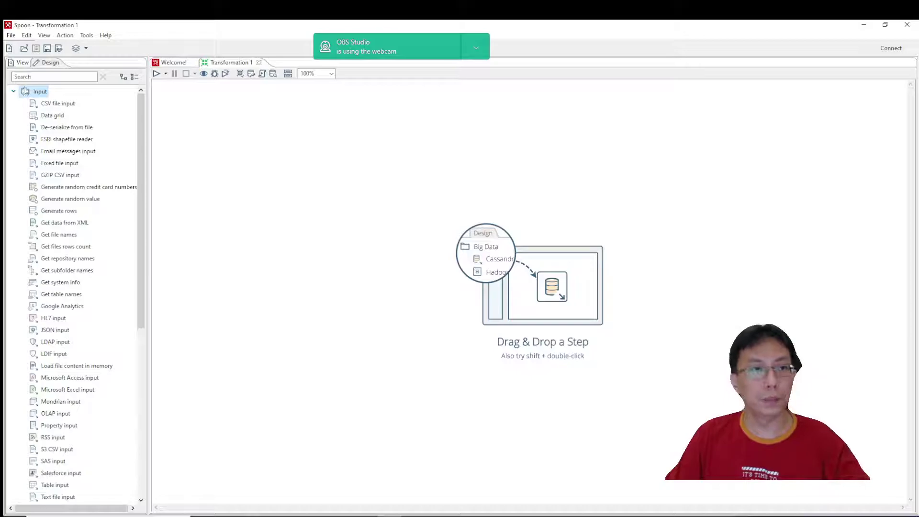
click(14, 93)
text(table)
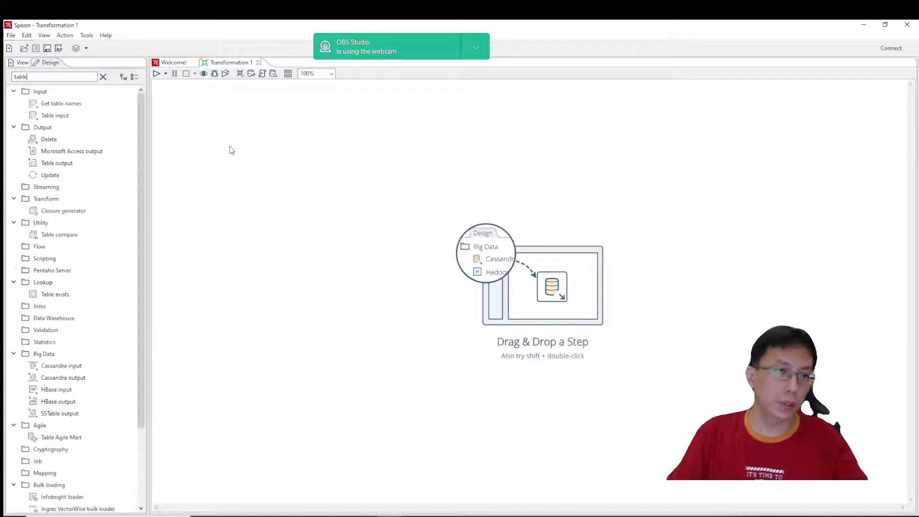
drag(51, 116, 241, 194)
double_click(256, 202)
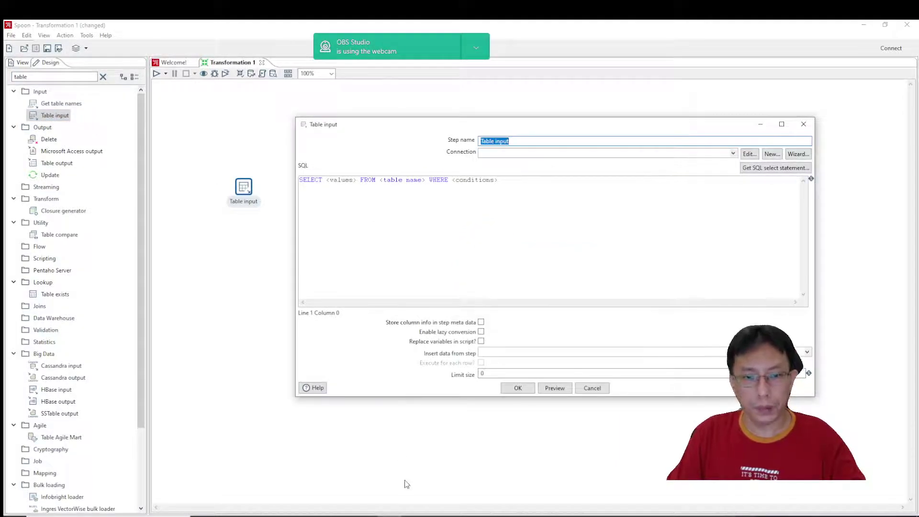
text(Extract)
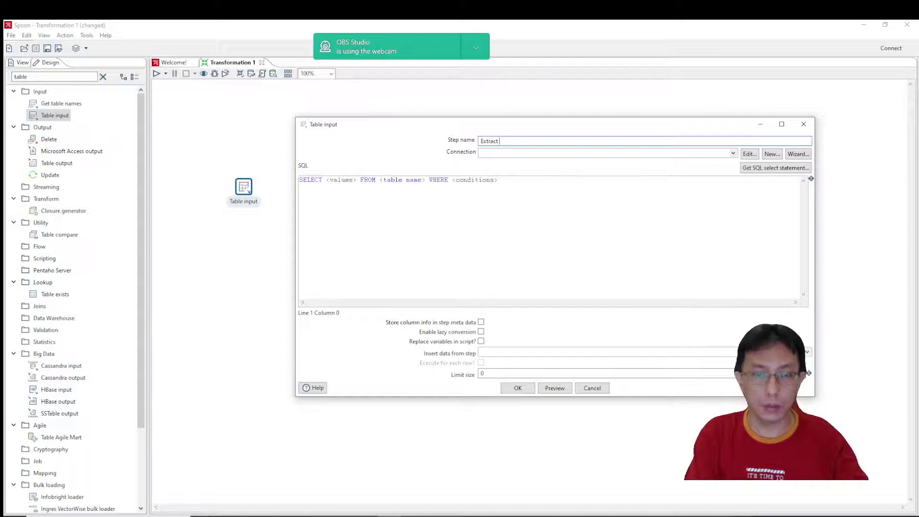
text( Sa;es)
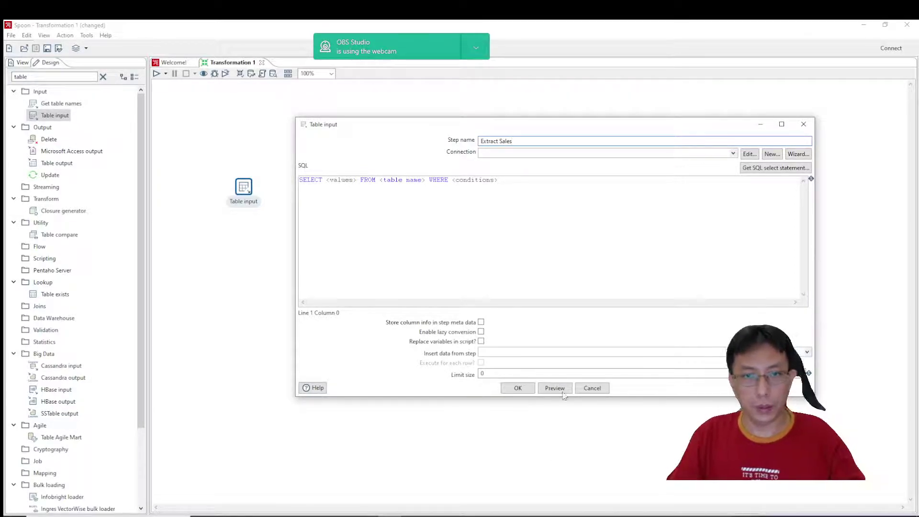
- Start a new database connection for Extract Sales and copy the AdventureWorks2019Lite database name from SQL Server Management Studio
click(771, 154)
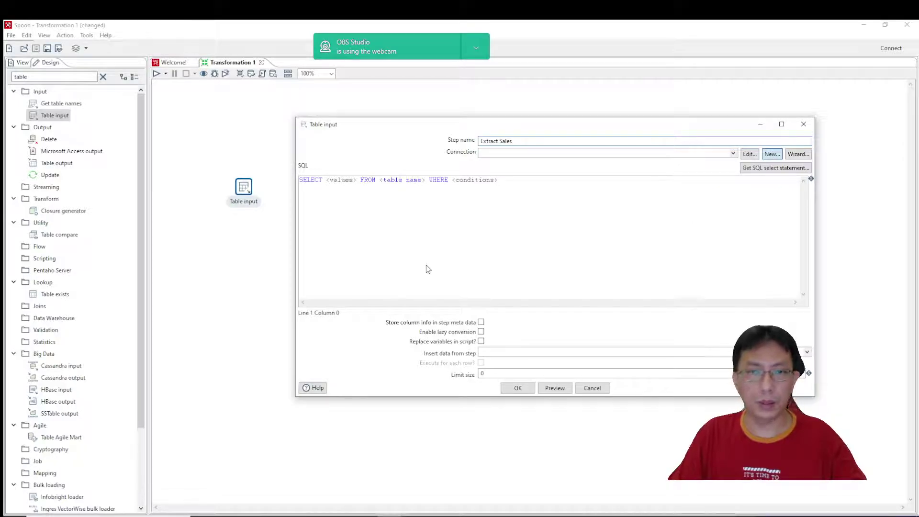
key(alt+Tab)
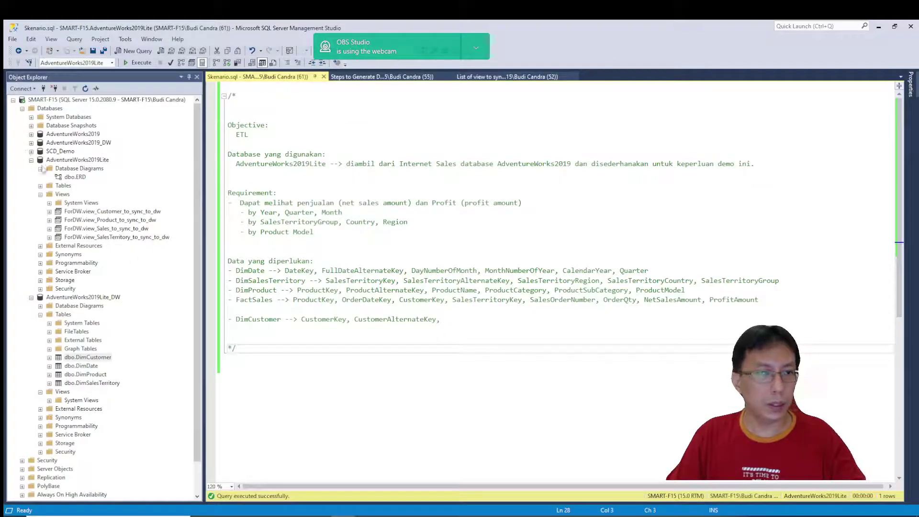
click(96, 162)
key(ctrl+c)
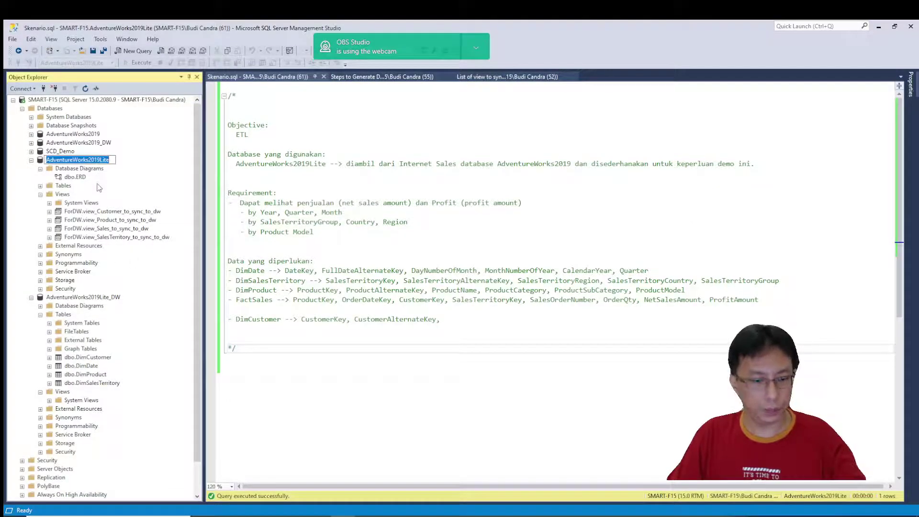
key(alt+Tab)
- Set the connection type to MS SQL Server (Native), with AdventureWorks2019Lite as connection and database name, using integrated security
scroll(324, 232, up, 1)
scroll(323, 232, up, 5)
click(331, 218)
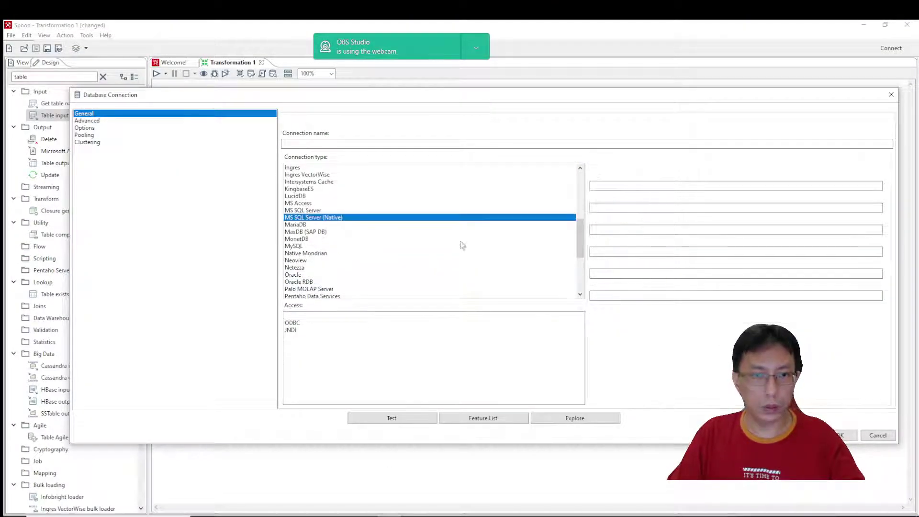
click(606, 208)
key(ctrl+v)
click(495, 145)
key(ctrl+v)
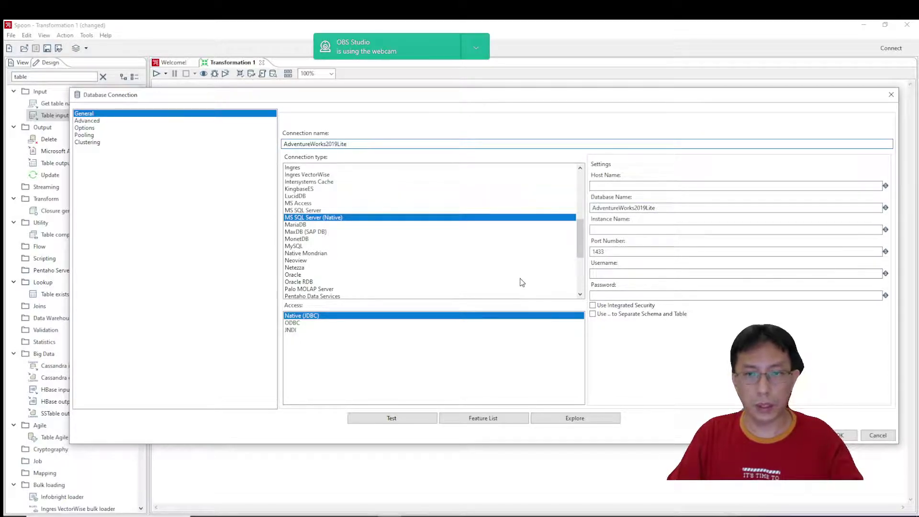
click(593, 305)
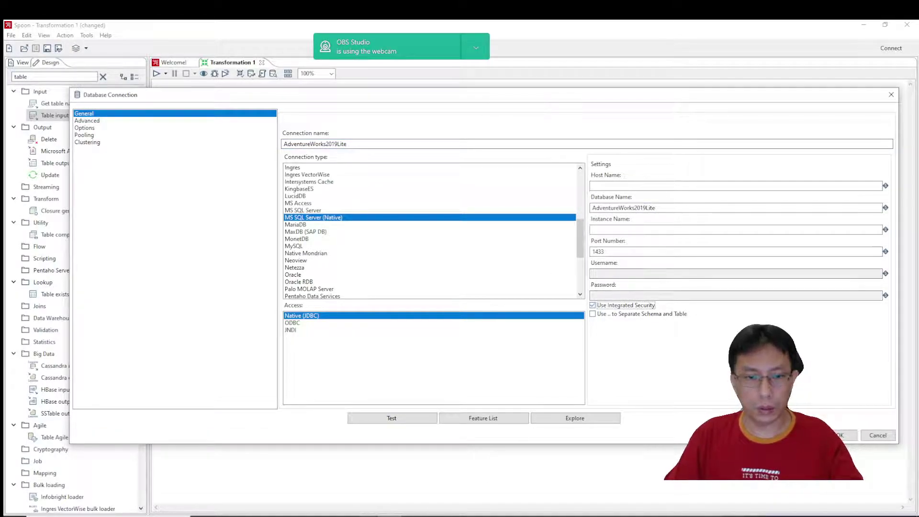
- Switch to SQL Server Management Studio and look up the server name in the server's properties
key(alt+Tab)
right_click(127, 100)
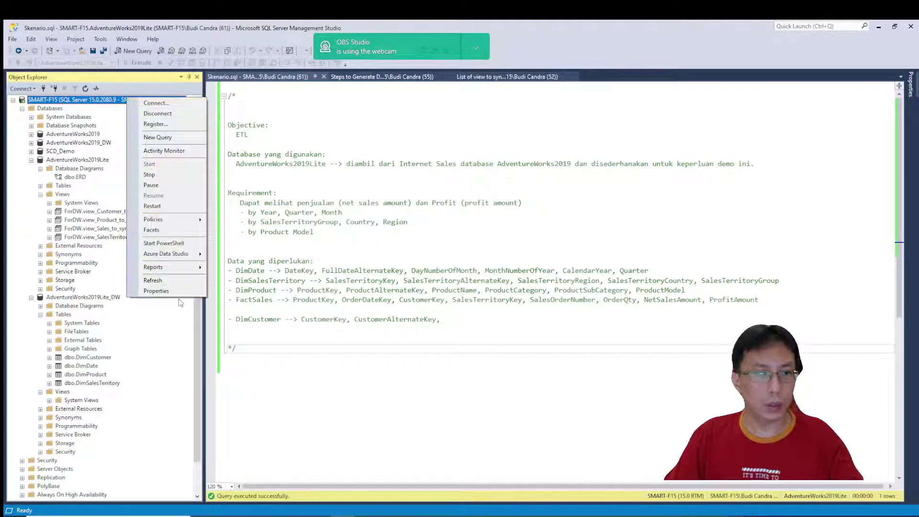
click(158, 290)
click(531, 167)
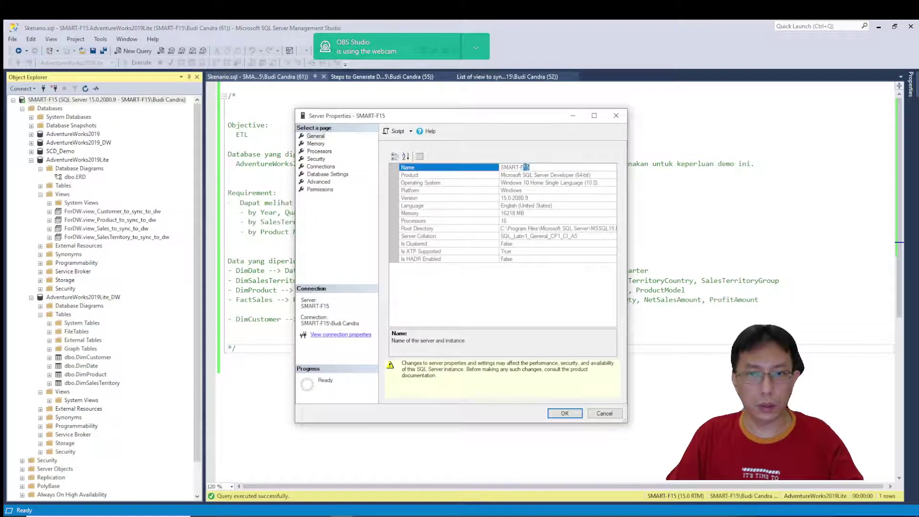
click(604, 413)
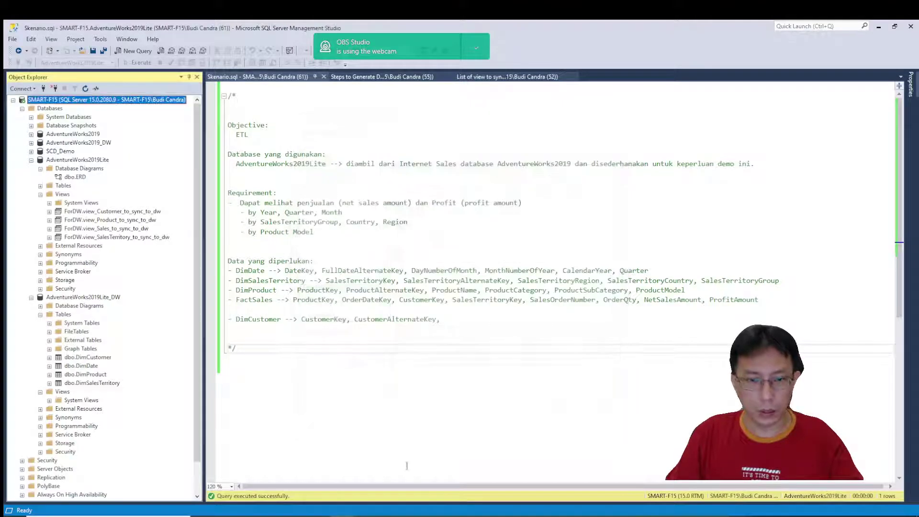
- Back in Spoon, set the connection's instance name to SMART-F15 and its host name to localhost
key(alt+Tab)
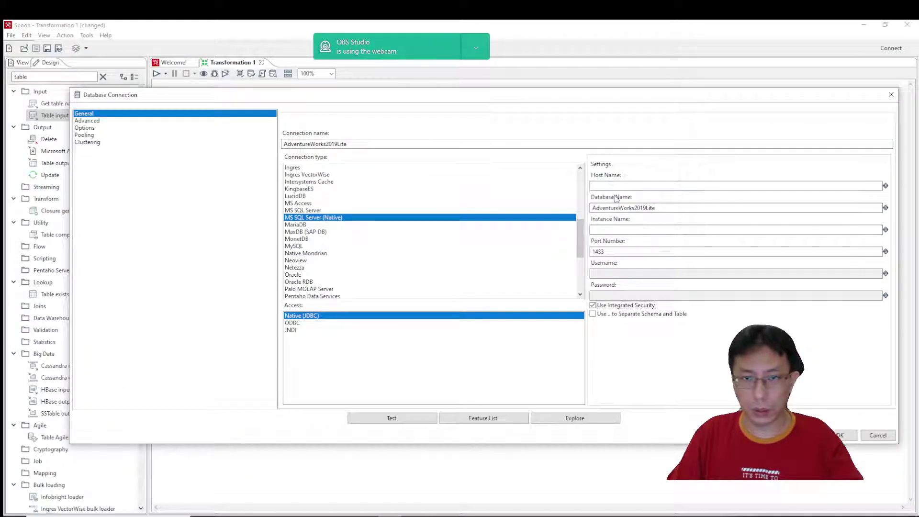
text(SMART-F15)
click(615, 229)
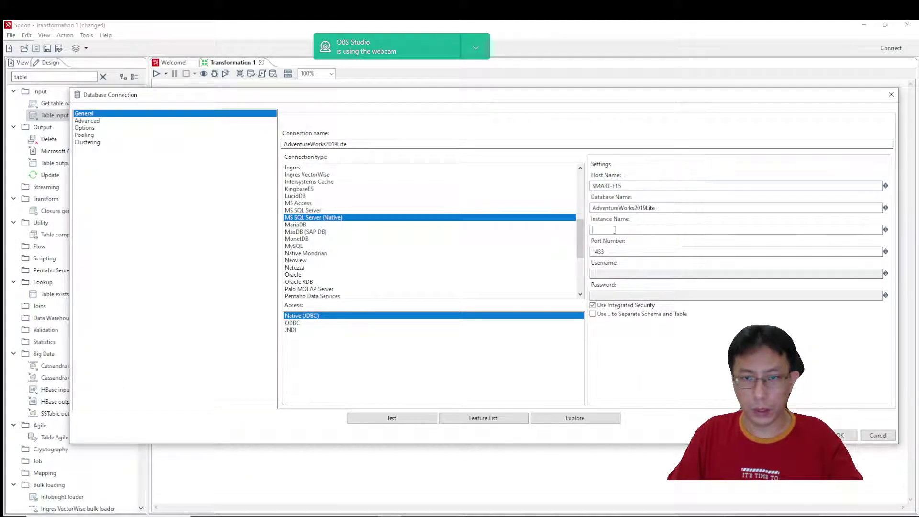
text(SMART-F15)
double_click(632, 186)
text(lo)
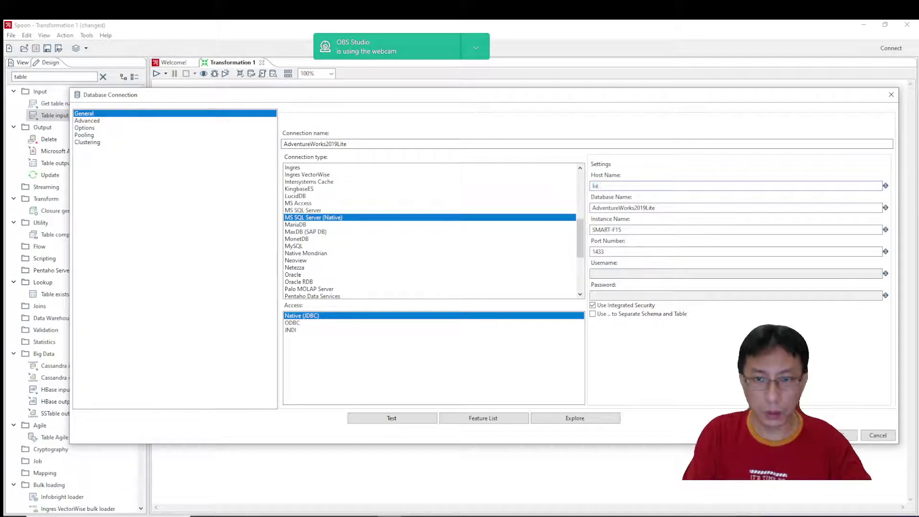
text(calhost)
- Test the AdventureWorks2019Lite connection and accept its settings
click(387, 420)
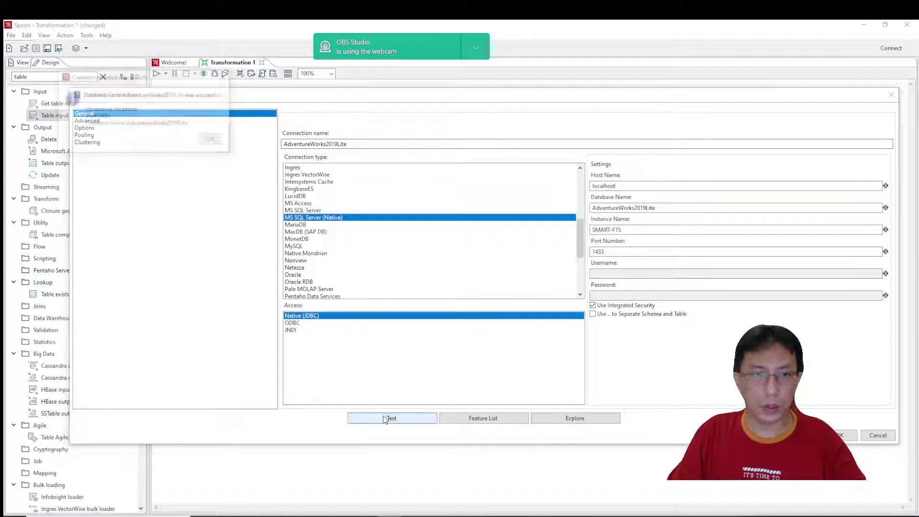
click(212, 139)
click(838, 436)
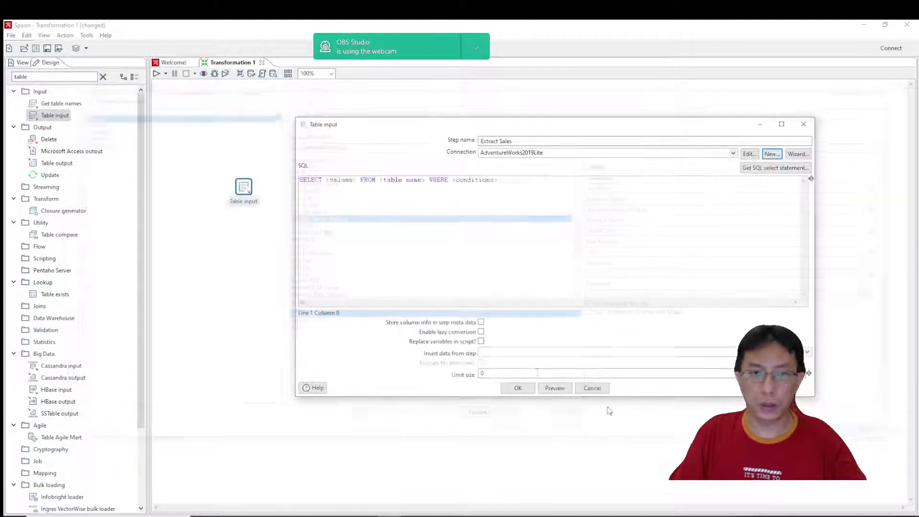
- Replace the Extract Sales SQL with the view_Sales_to_sync_to_dw query copied from SQL Server Management Studio, removing its TOP 100 limit
drag(496, 204, 177, 183)
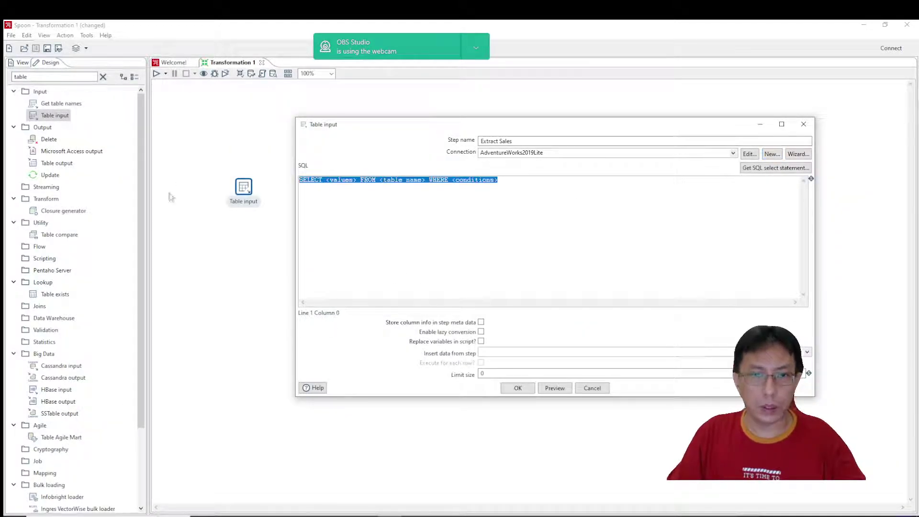
key(alt+Tab)
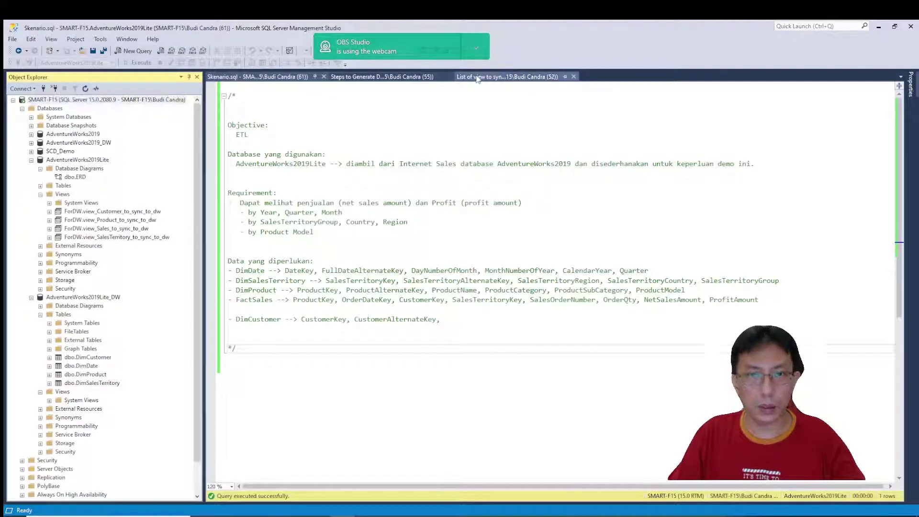
click(506, 77)
drag(402, 222, 228, 212)
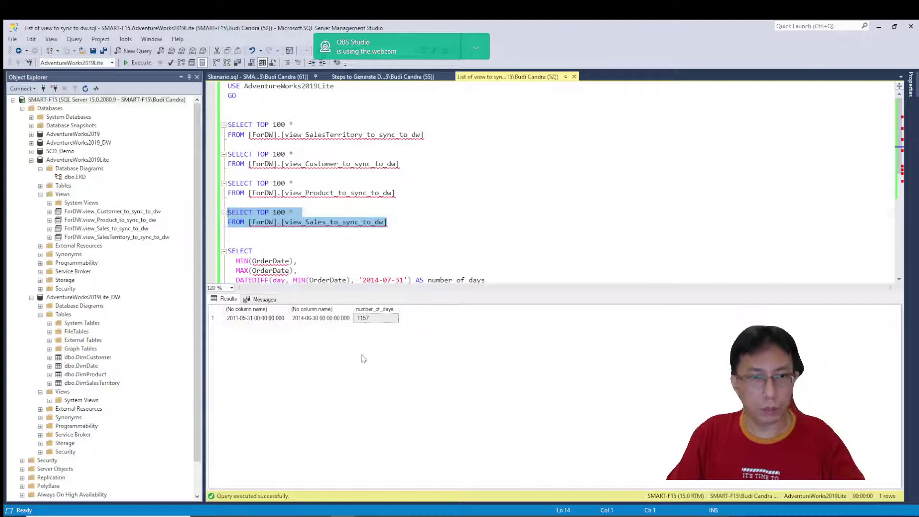
key(ctrl+c)
key(alt+Tab)
key(ctrl+v)
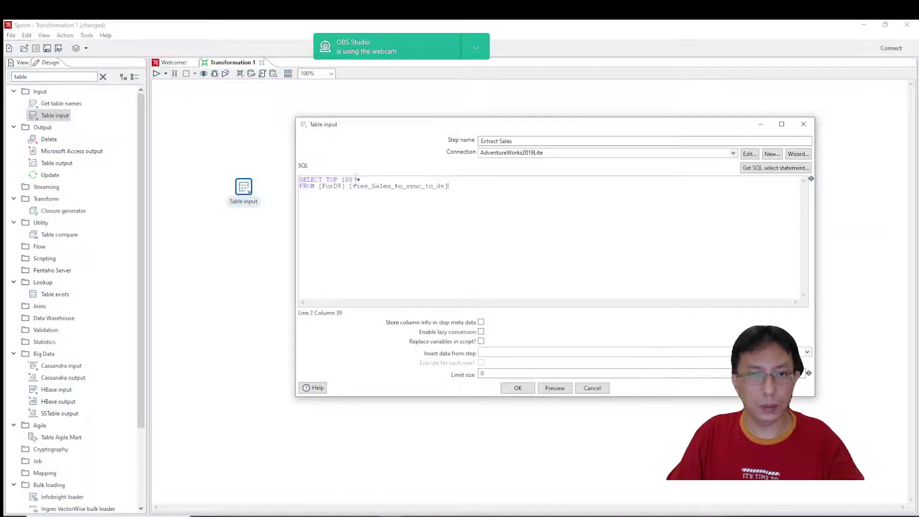
drag(356, 181, 329, 180)
key(Delete)
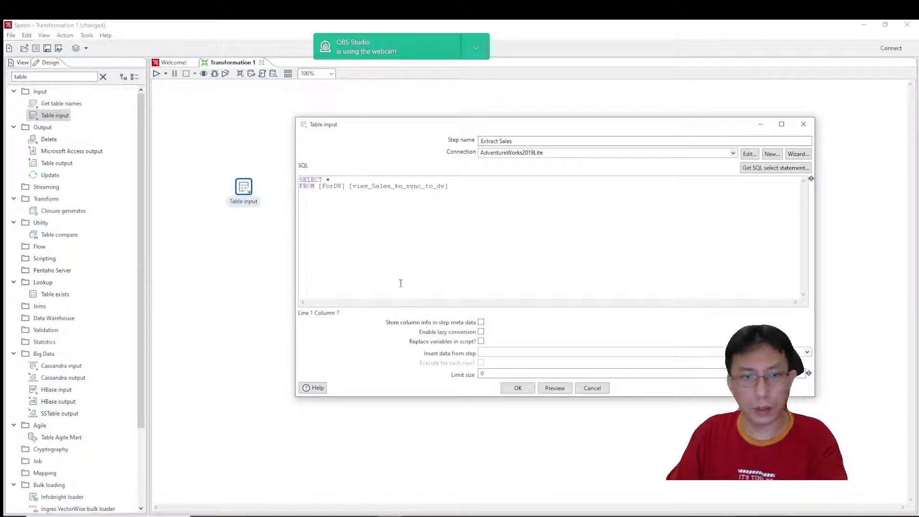
- Preview 1000 rows of the Extract Sales query and accept the Table input settings
click(554, 388)
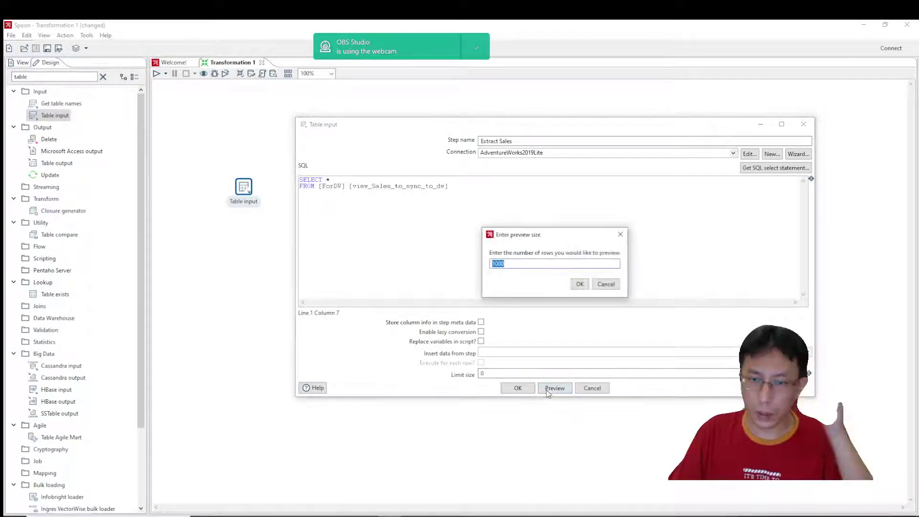
click(579, 283)
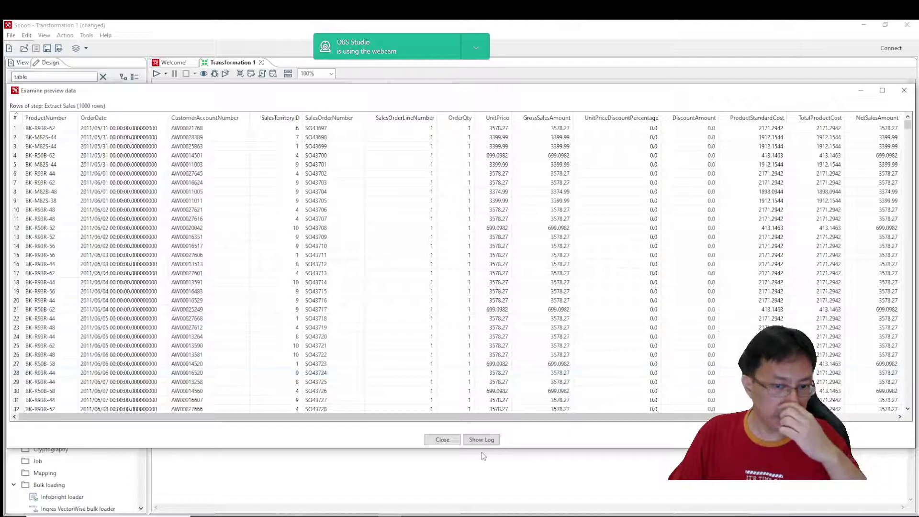
click(443, 440)
click(519, 386)
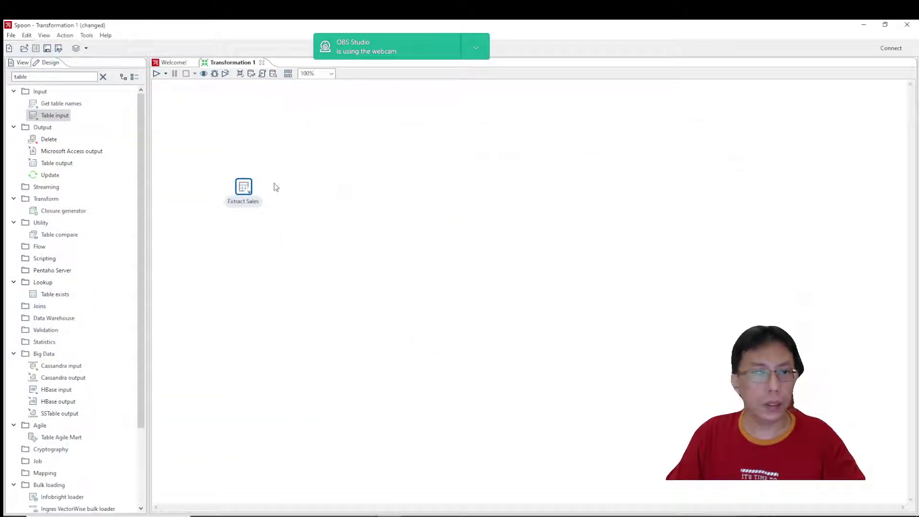
- Save the transformation as ETL FactSales in the Pentaho folder
key(ctrl+s)
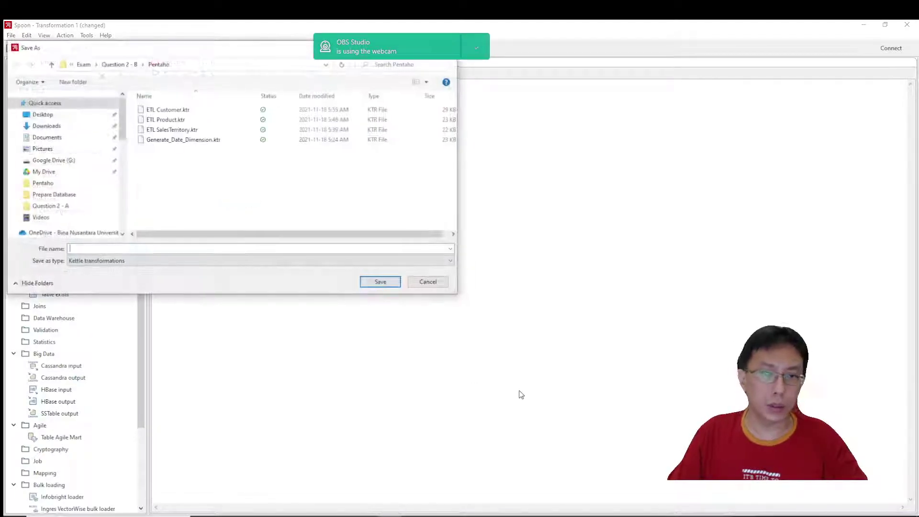
text(ET)
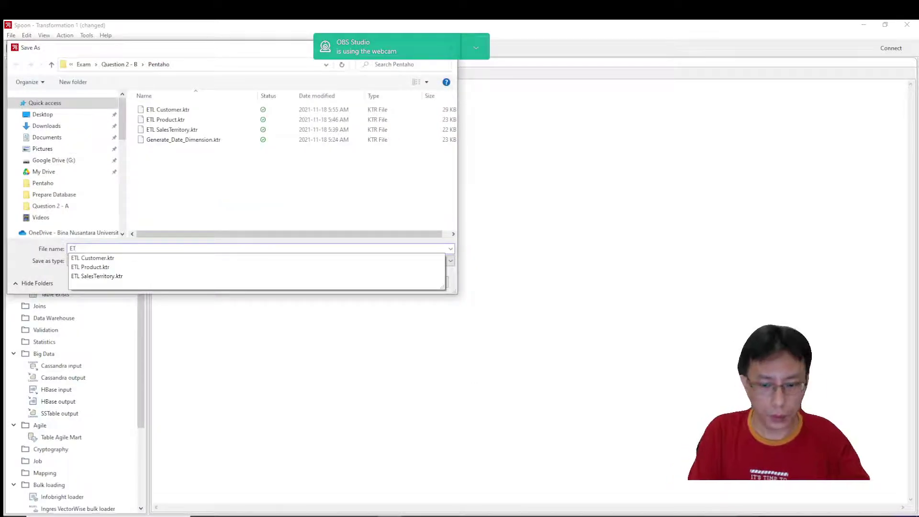
text(L)
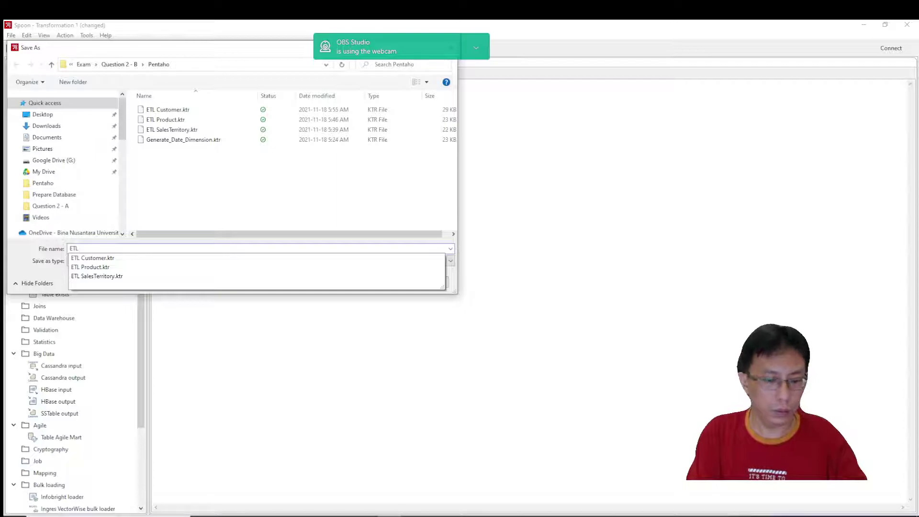
text( FactSales)
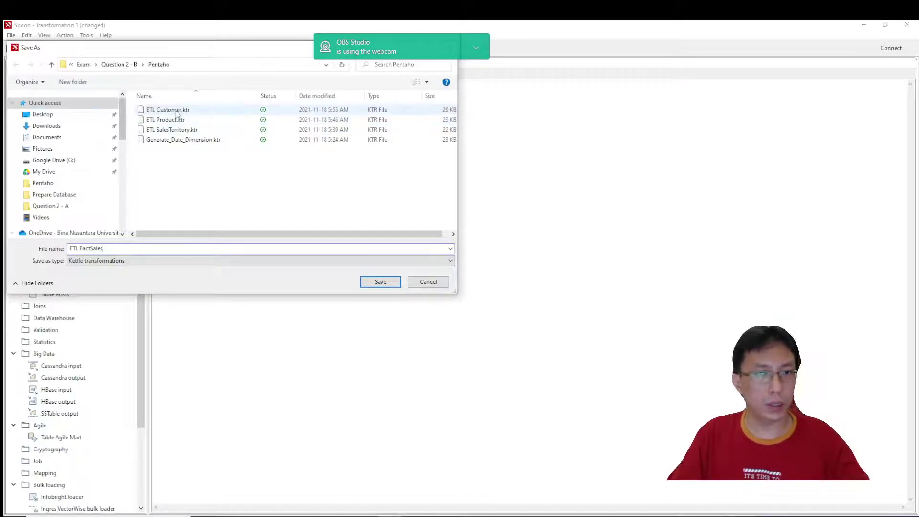
click(382, 286)
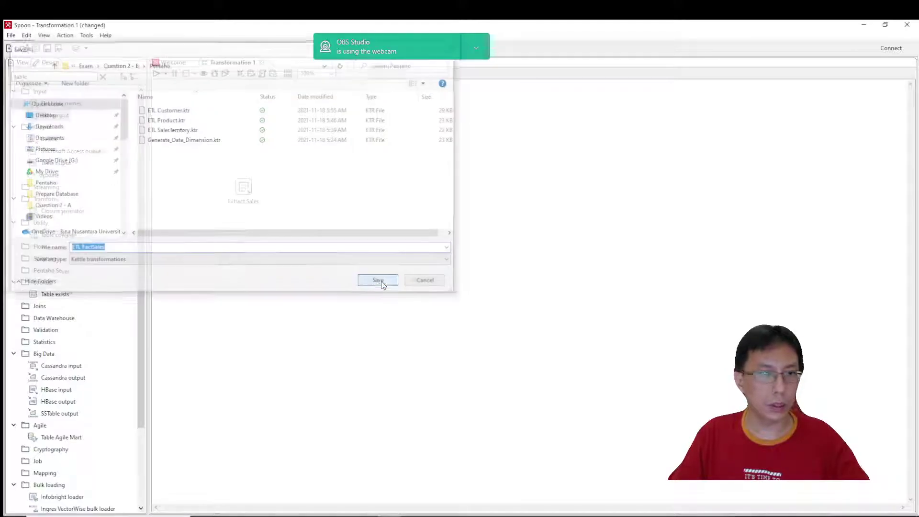
- Switch to the Pentaho folder in File Explorer and rename ETL Customer.ktr as ETL DimCustomer.ktr
mouse_move(320, 515)
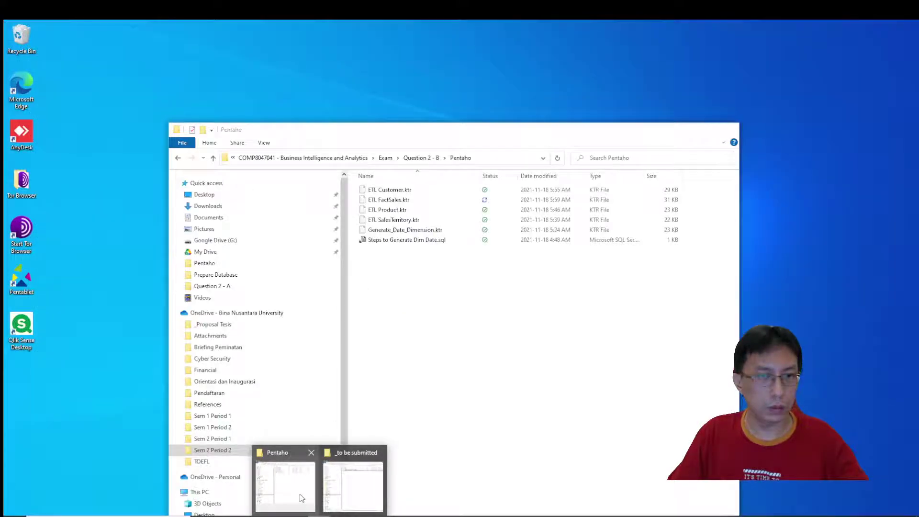
click(302, 498)
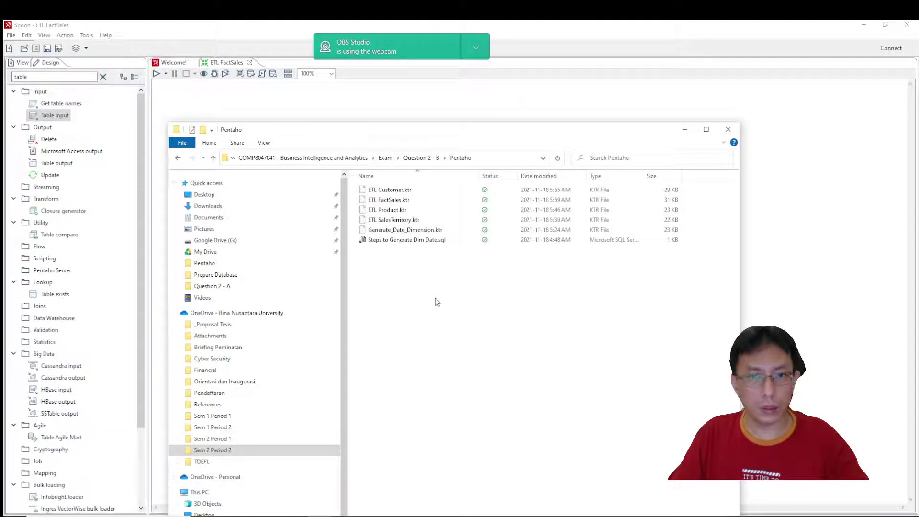
click(383, 190)
key(F2)
key(Home)
text(Dim)
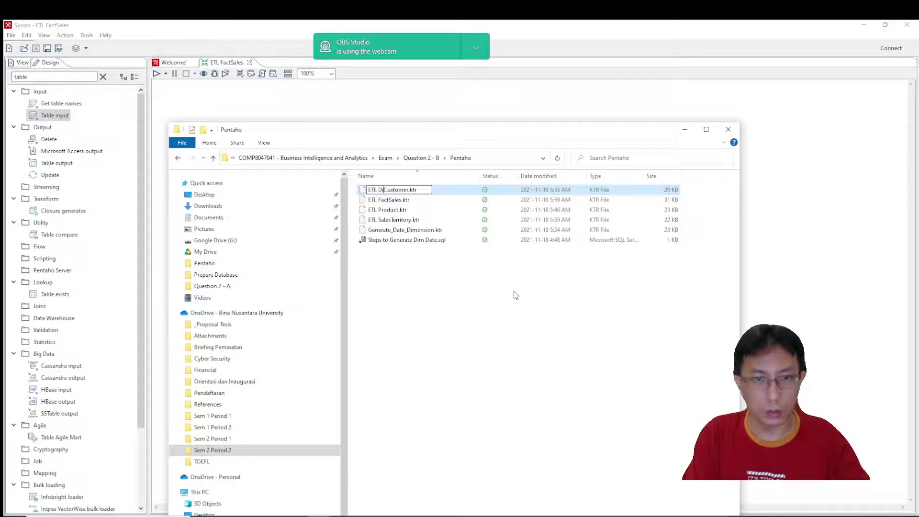
key(Return)
- Rename ETL FactSales.ktr as ETL DimFactSales.ktr
key(Down)
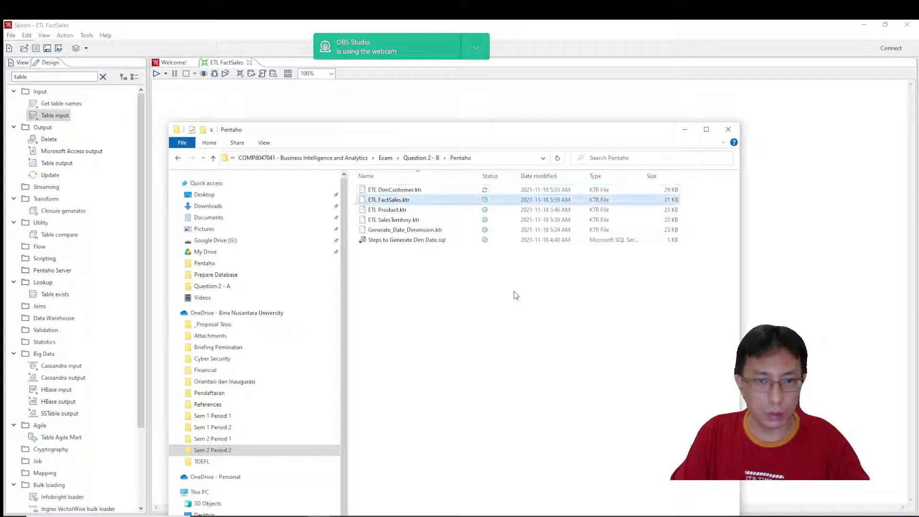
key(F2)
key(Home)
text(Dim)
key(Return)
- Rename ETL Product.ktr as ETL DimProduct.ktr in the Pentaho folder
key(Down)
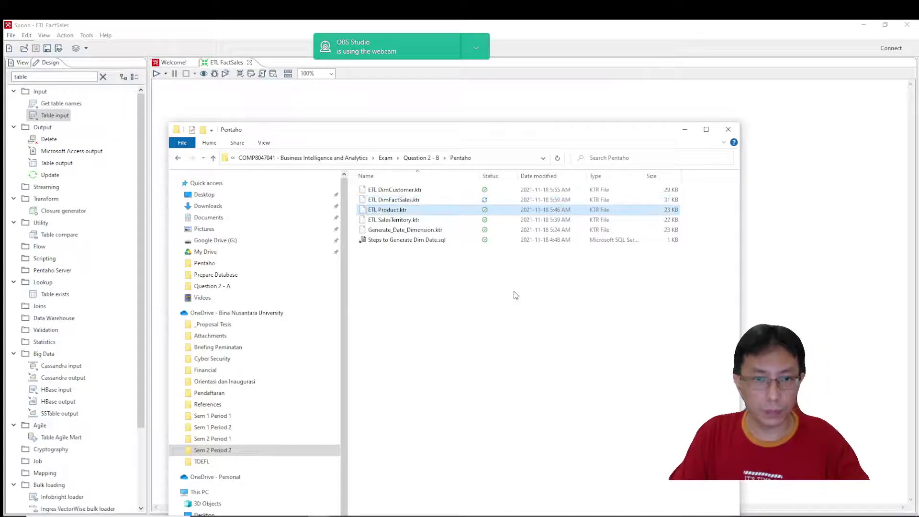
key(F2)
key(Home)
key(ctrl+Right)
text(Dim)
key(Return)
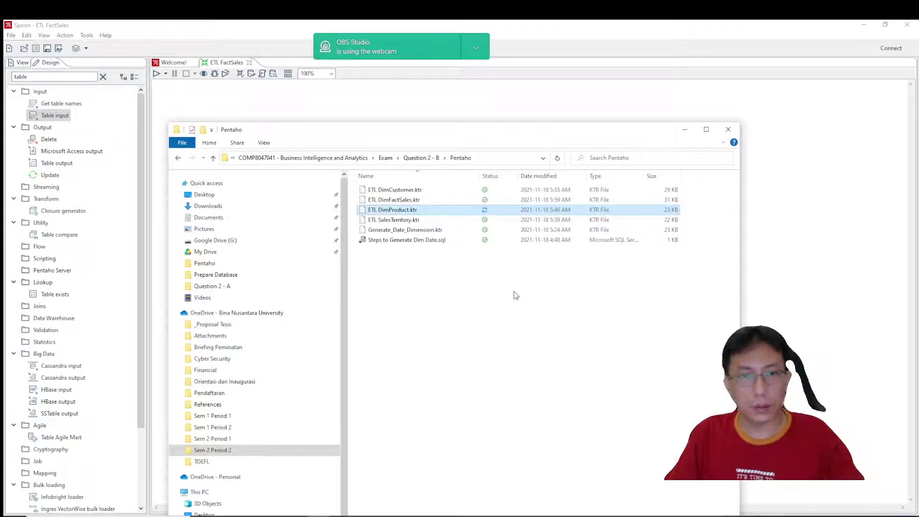
click(516, 296)
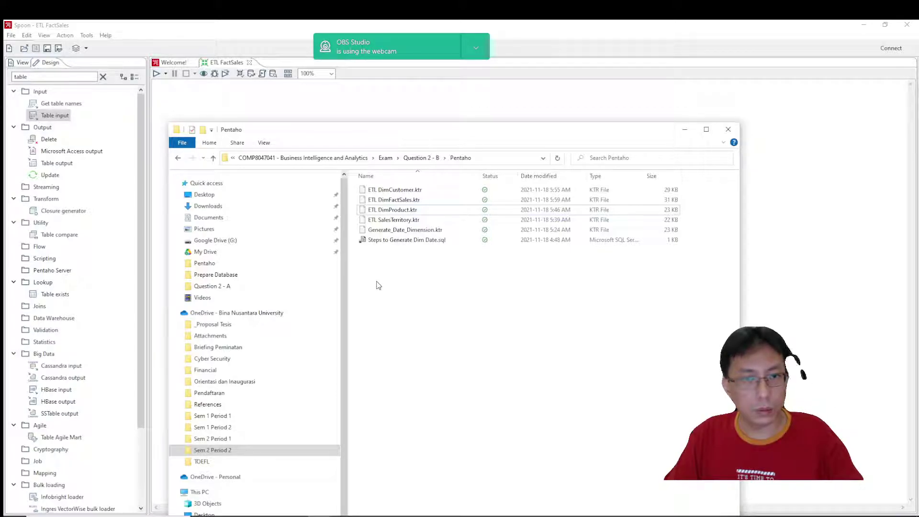
- Remove the Dim prefix from ETL DimFactSales.ktr so the file is named ETL FactSales.ktr again
click(390, 199)
key(F2)
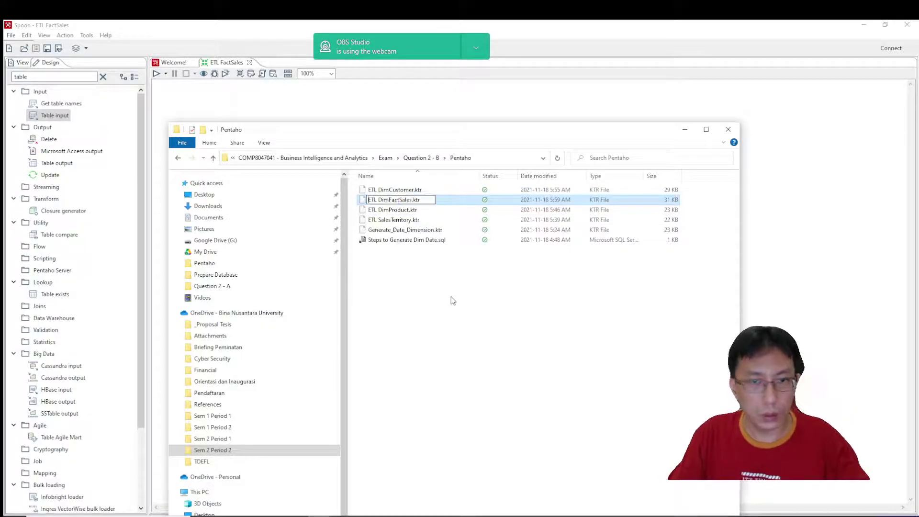
key(Delete)
key(Delete)
key(Delete)
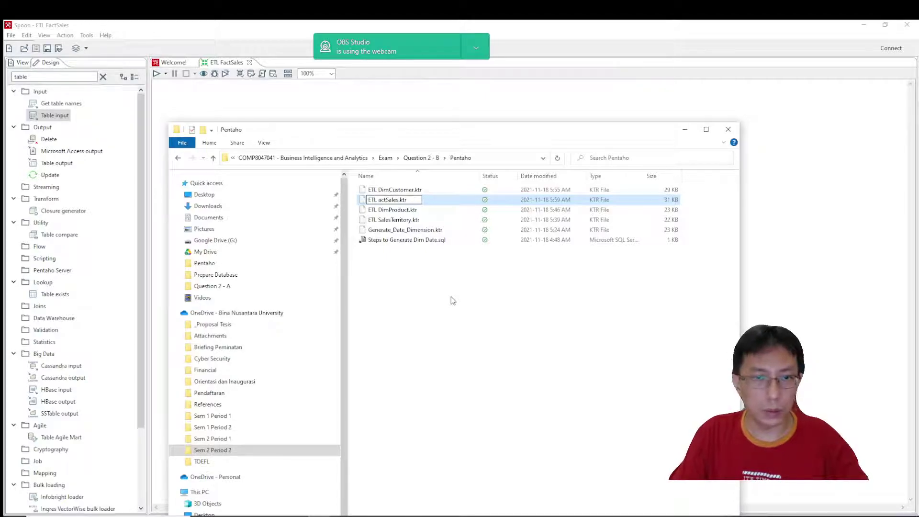
click(452, 300)
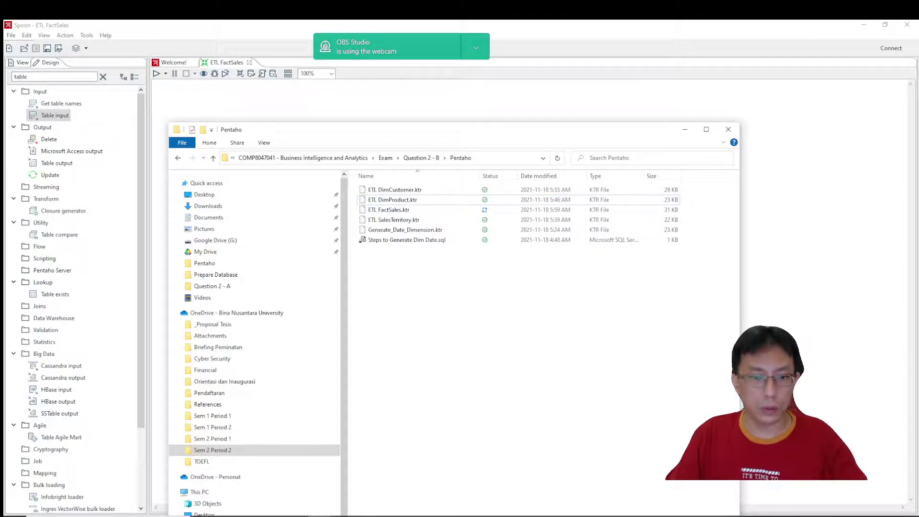
- Back in Spoon, move the Extract Sales step slightly up and place a Select values step beside it on the canvas
click(387, 515)
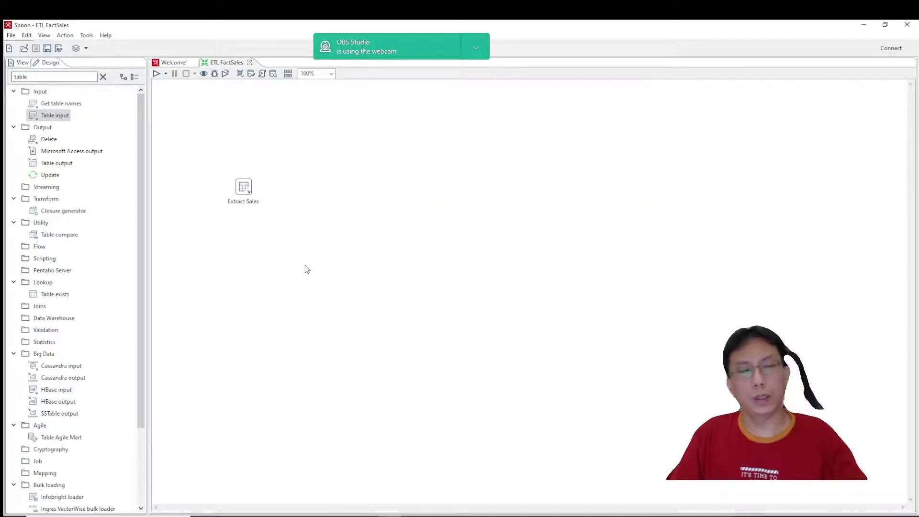
drag(243, 200, 243, 177)
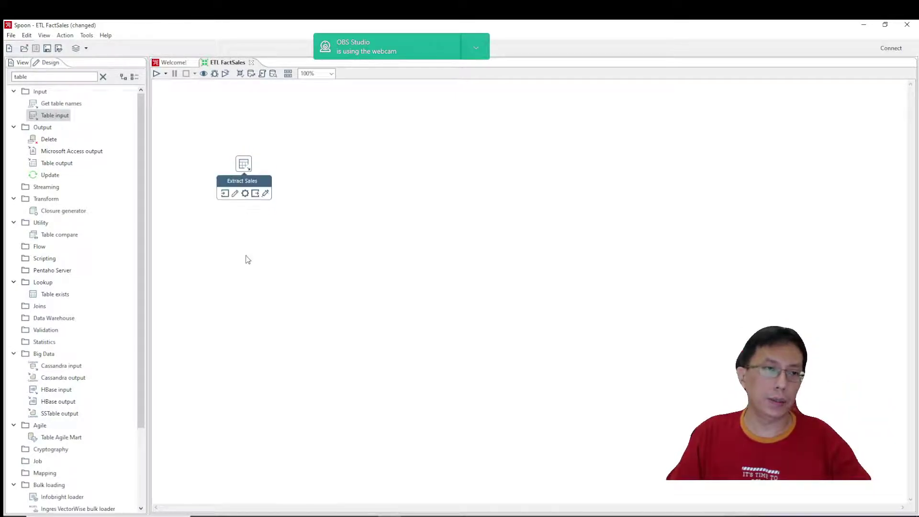
click(87, 78)
key(ctrl+a)
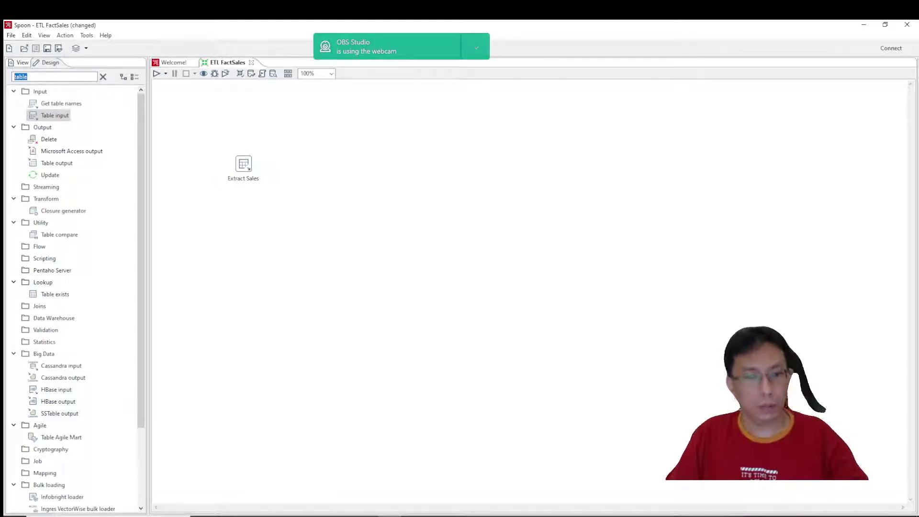
text(seelct)
key(ctrl+a)
text(selecy)
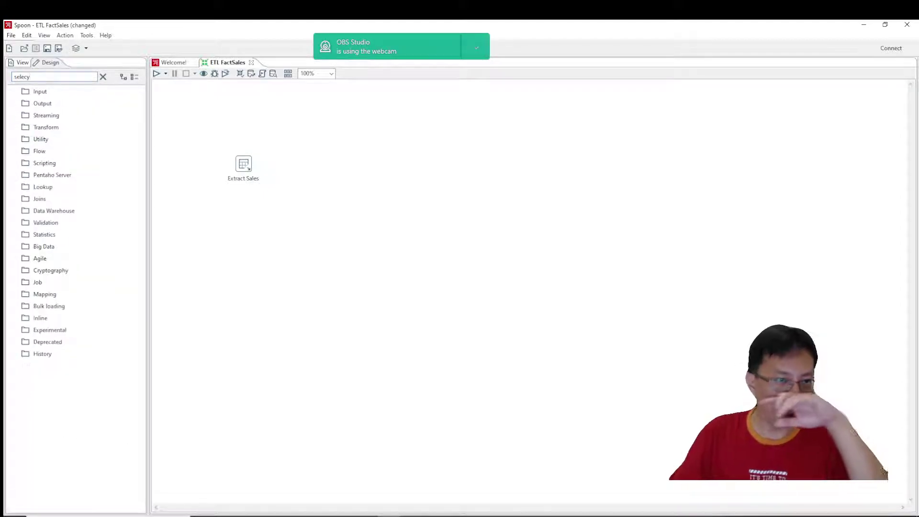
key(BackSpace)
text(t)
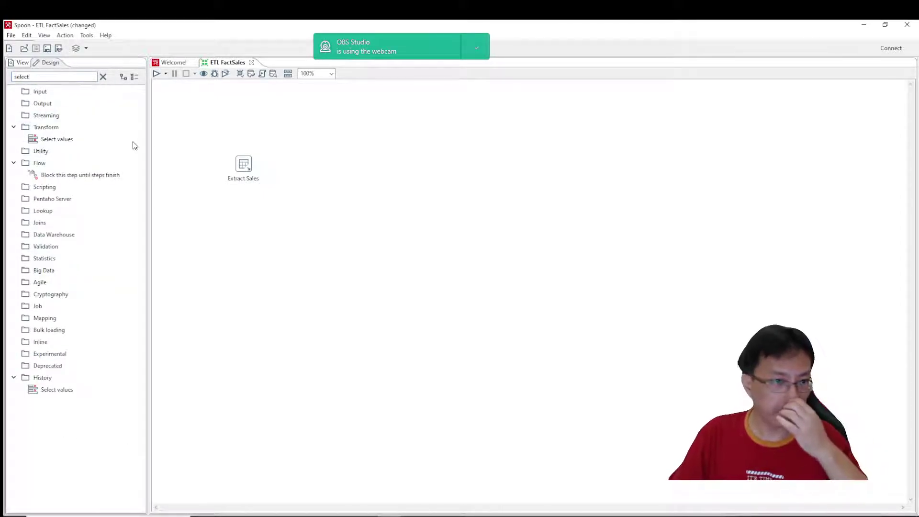
drag(67, 140, 313, 166)
- Connect Extract Sales to Select values with a hop and load all incoming fields into the Select values step
click(253, 179)
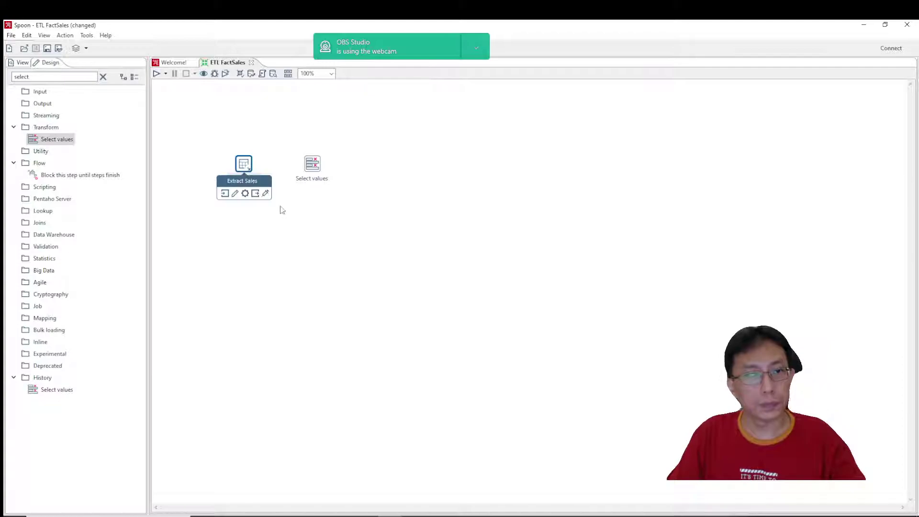
drag(262, 195, 316, 173)
double_click(311, 179)
click(599, 264)
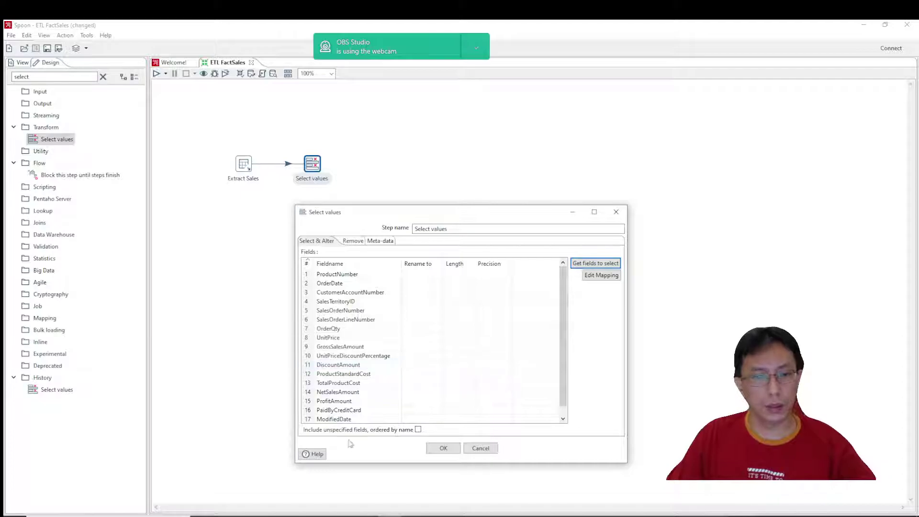
- Switch to SQL Server Management Studio and examine the columns required for FactSales in Skenario.sql
mouse_move(306, 507)
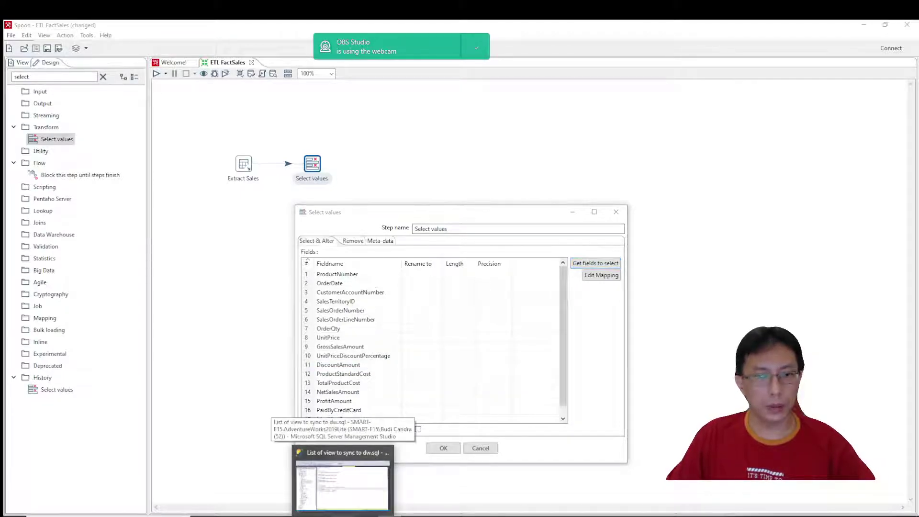
click(349, 479)
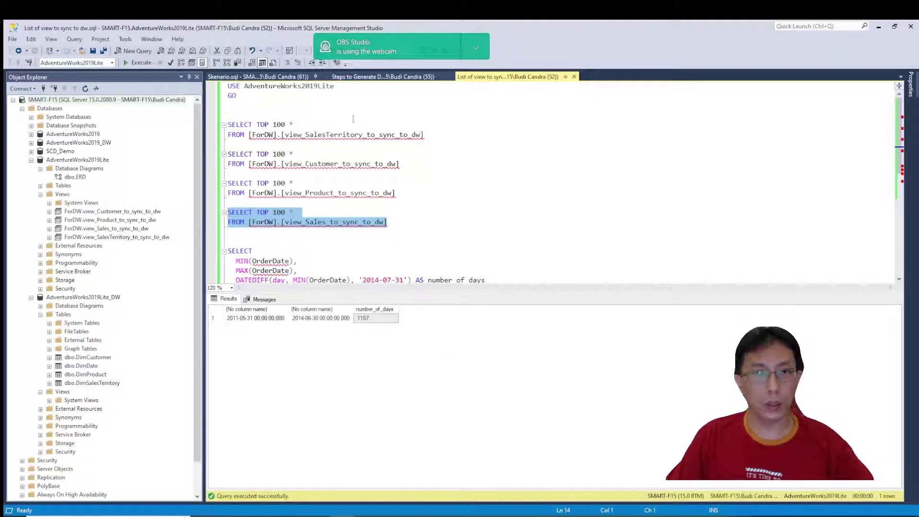
click(290, 76)
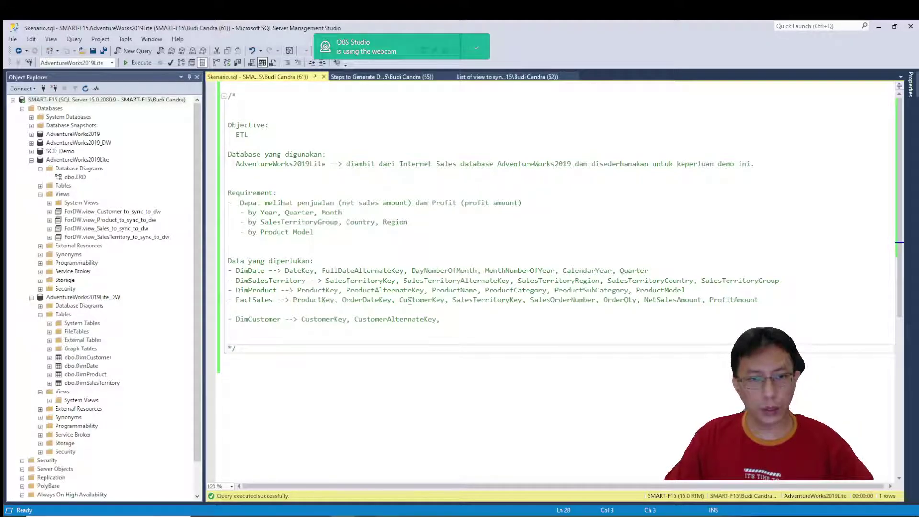
click(618, 301)
click(666, 301)
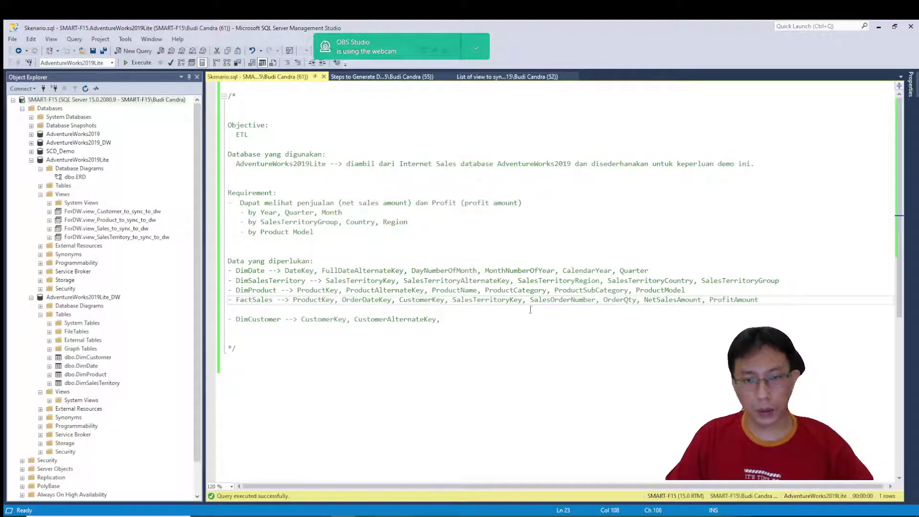
- Back in Spoon, remove UnitPrice, GrossSalesAmount, UnitPriceDiscountPercentage, DiscountAmount, ProductStandardCost, TotalProductCost and PaidByCreditCard from the Select values field list
key(alt+Tab)
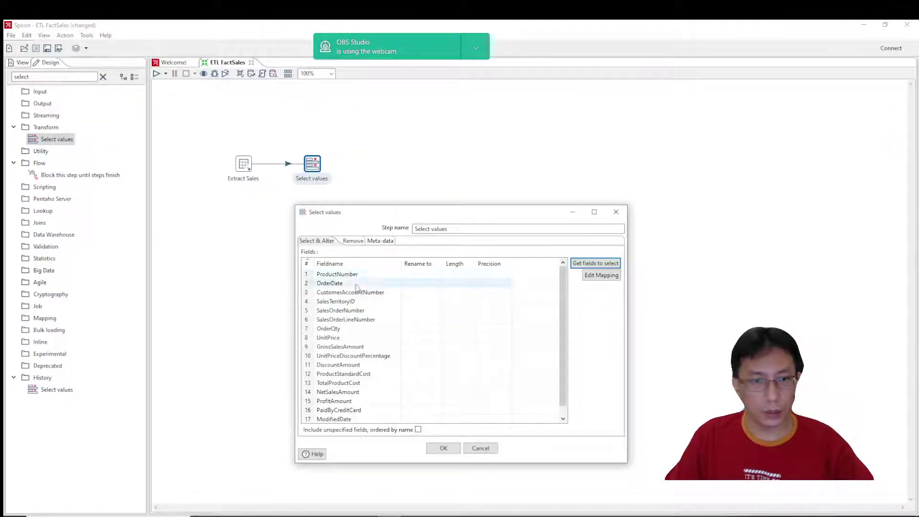
drag(565, 306, 564, 356)
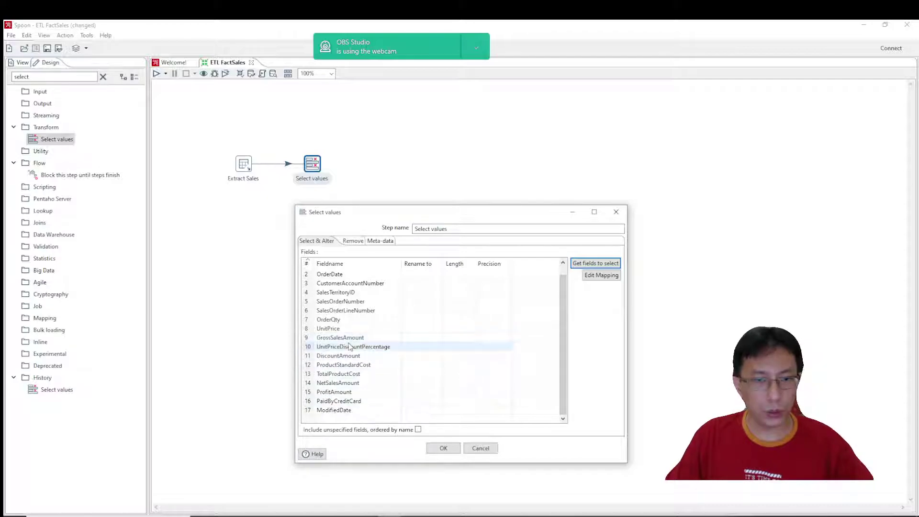
click(307, 330)
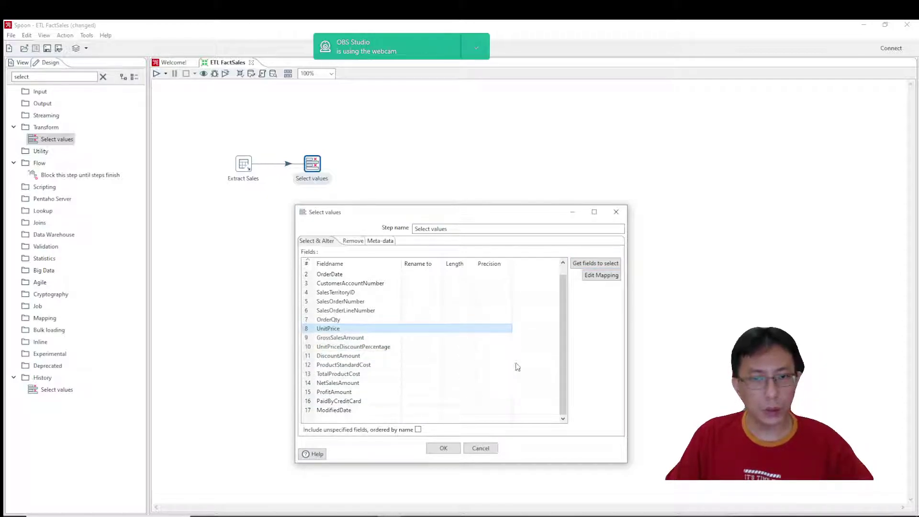
drag(565, 330, 565, 322)
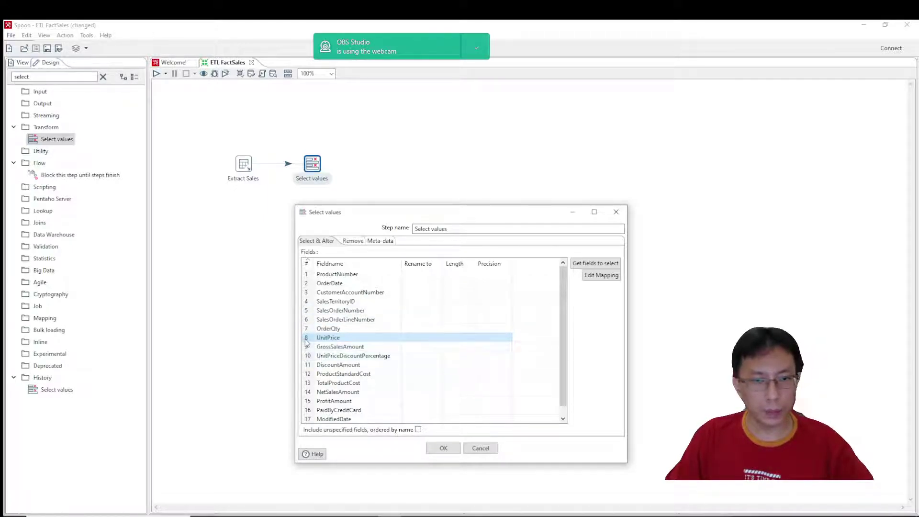
key(Delete)
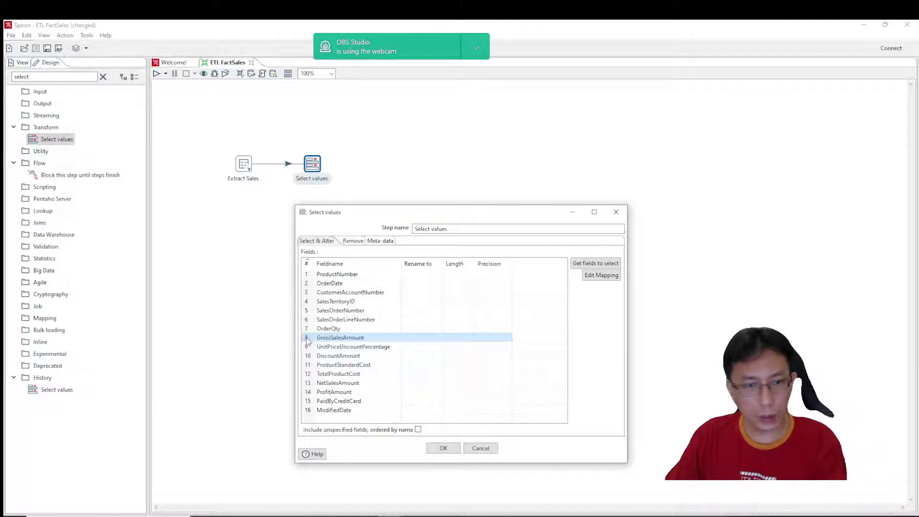
key(Delete)
key(Delete)
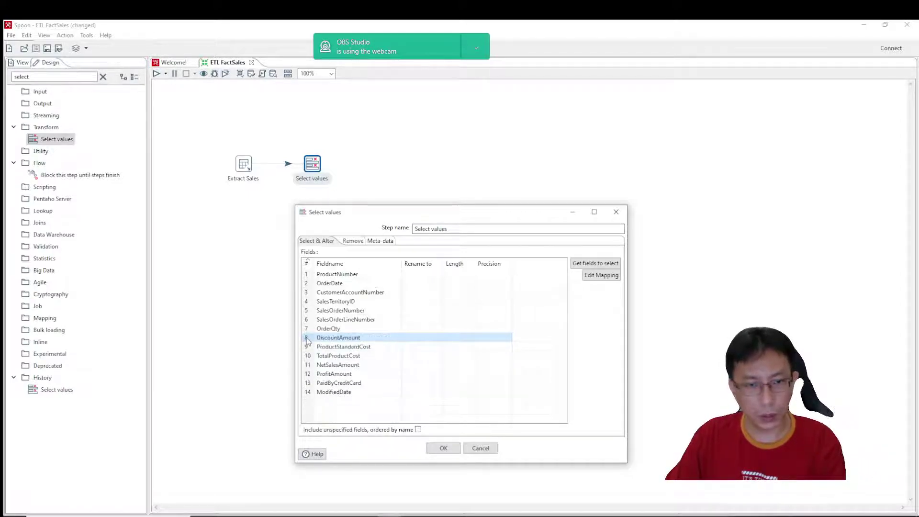
key(Delete)
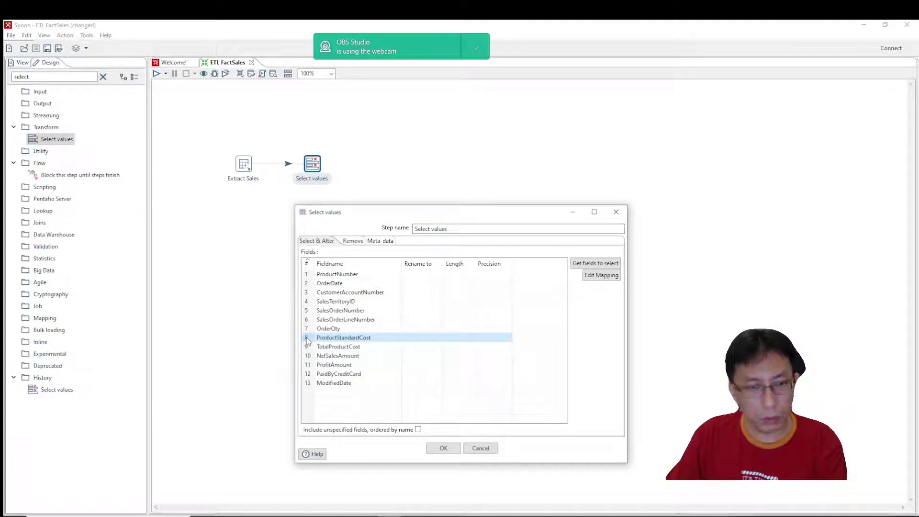
key(Delete)
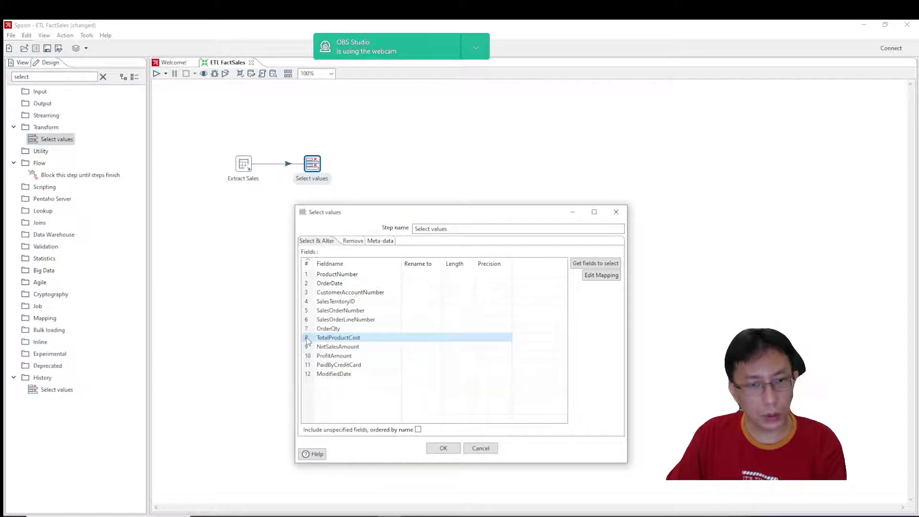
key(Delete)
click(309, 356)
key(Delete)
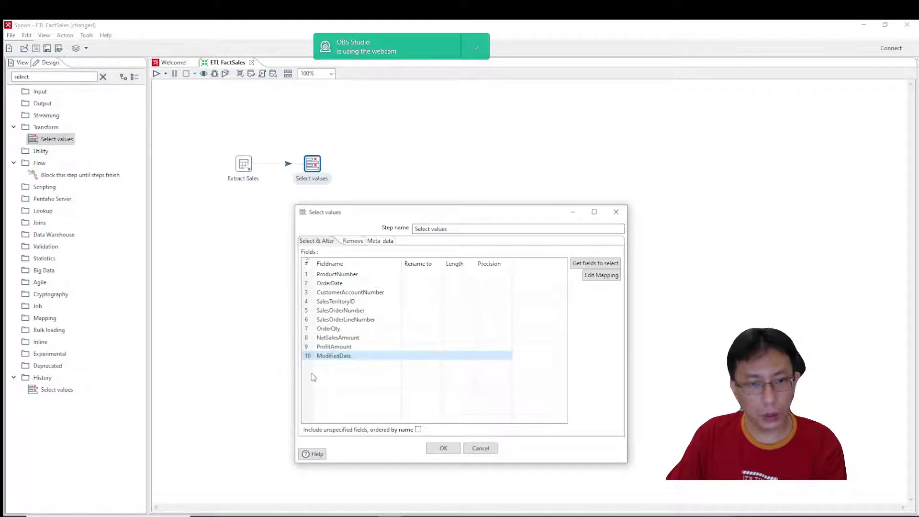
- Remove ModifiedDate from the Select values field list and rename the step as Filter Columns
key(Delete)
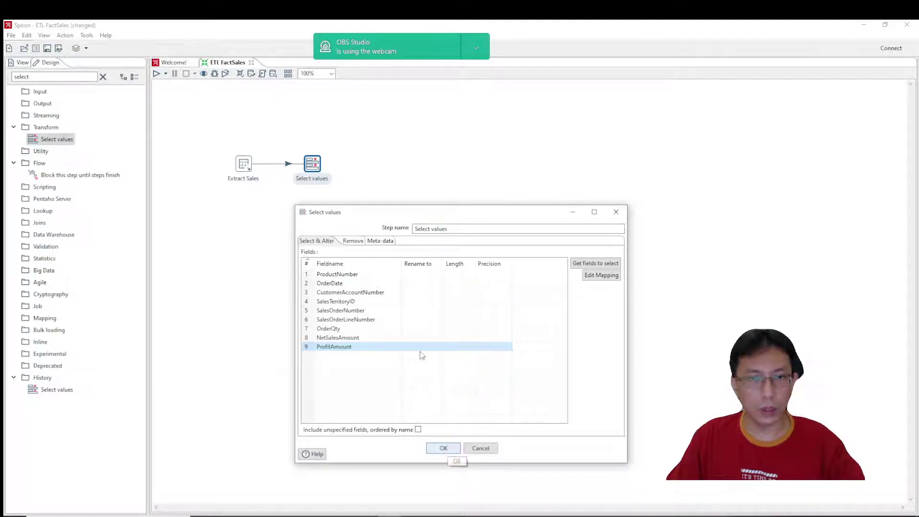
click(472, 229)
text(S)
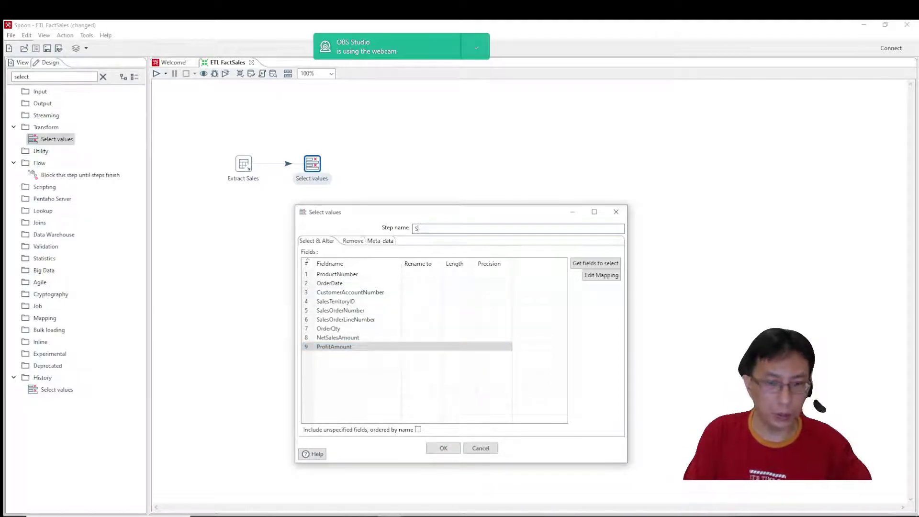
text(elec)
key(BackSpace)
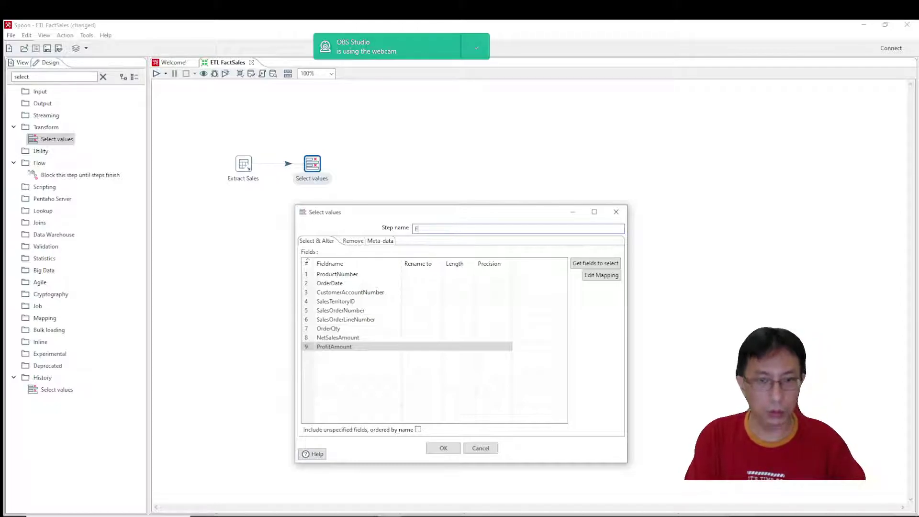
text(Filter)
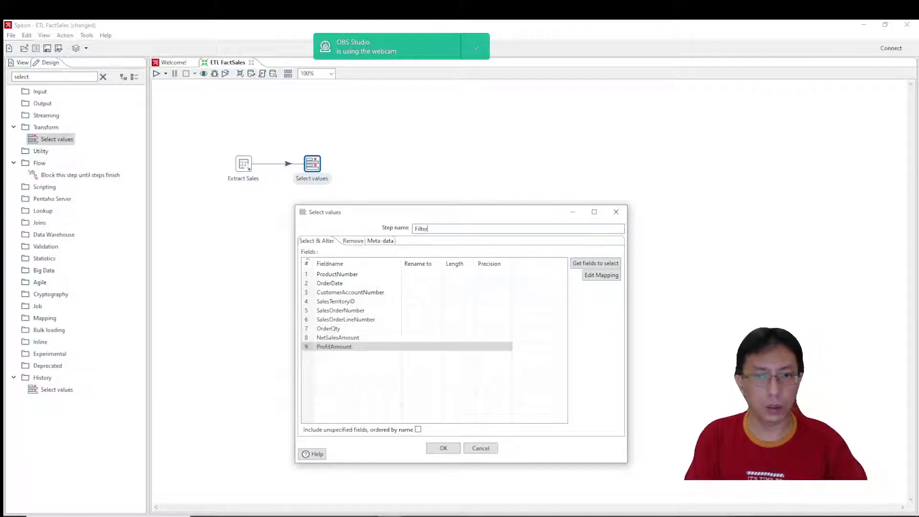
text( Columns)
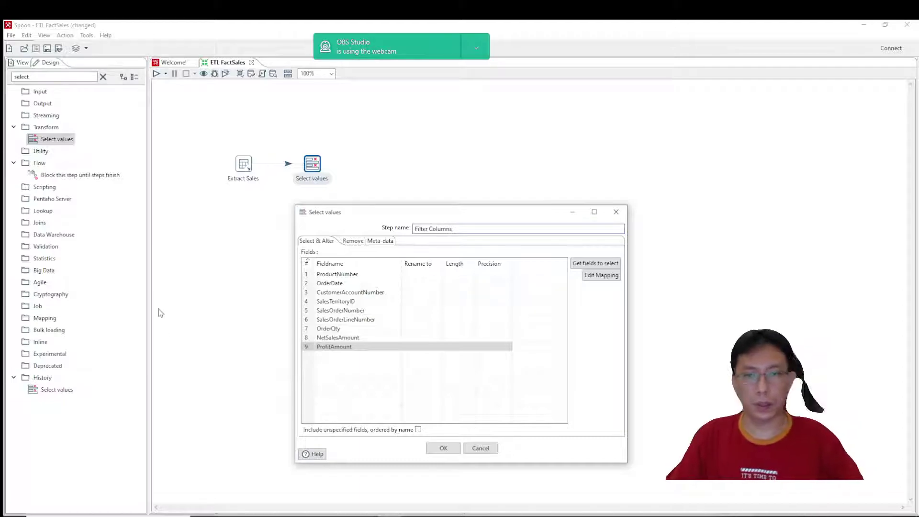
click(441, 448)
- Save the transformation and review the OrderDate field in the Filter Columns step
key(ctrl+s)
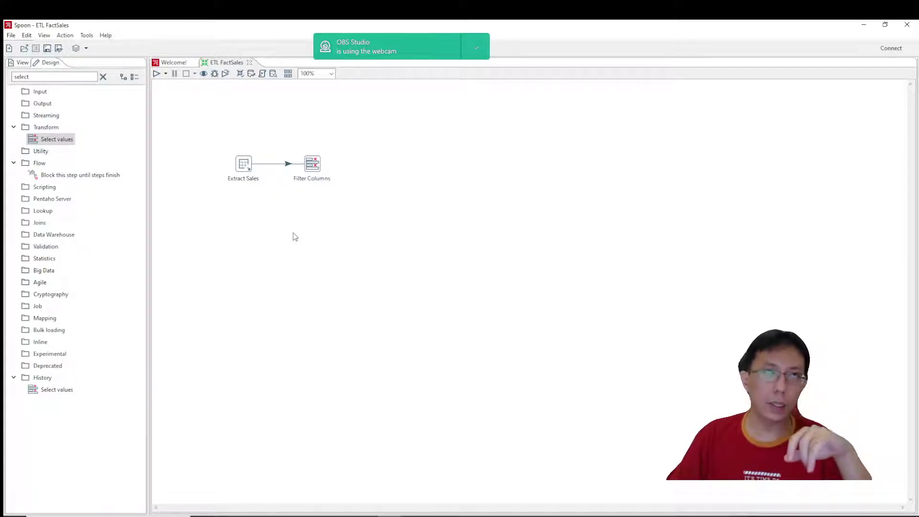
double_click(316, 163)
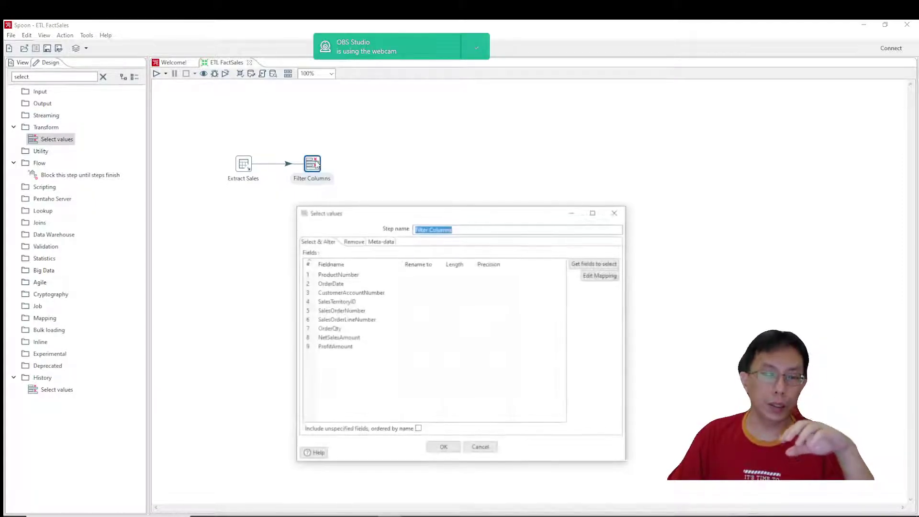
click(348, 285)
click(308, 285)
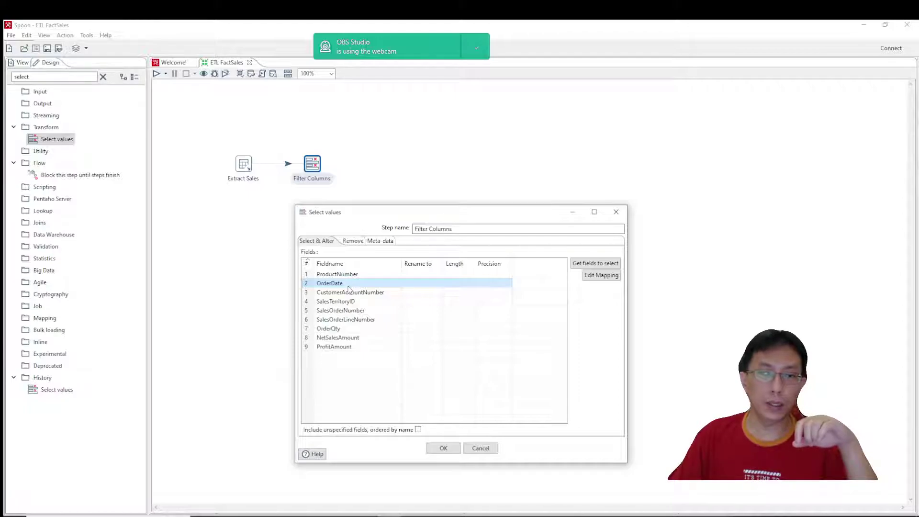
click(616, 213)
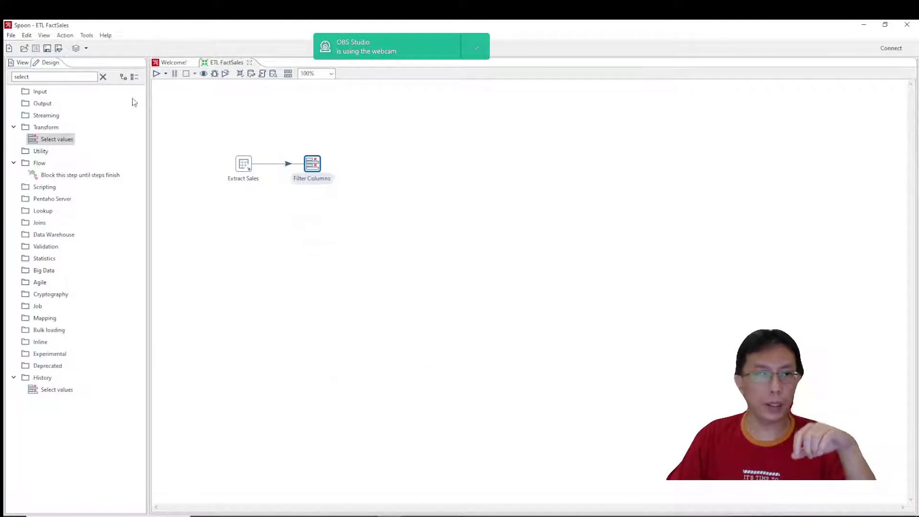
- Place a Database lookup step beside Filter Columns on the canvas and connect the two with a hop
click(103, 77)
text(lookup)
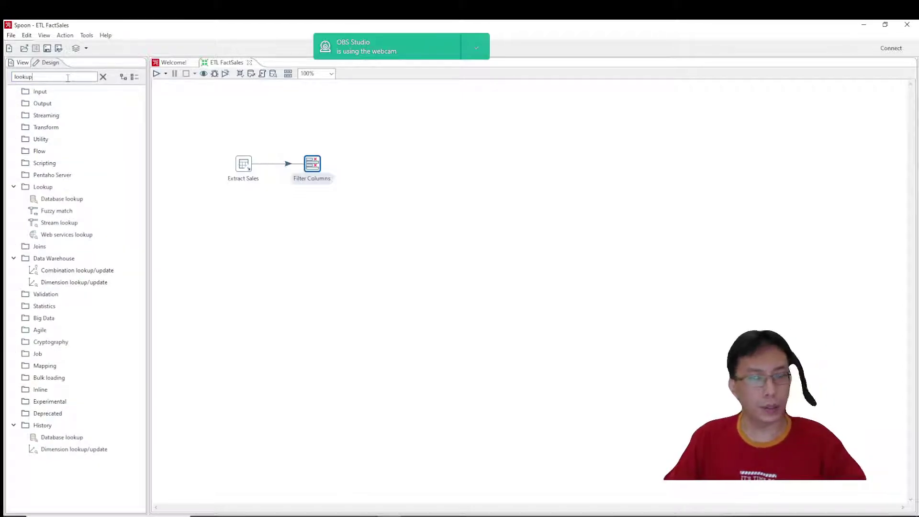
drag(62, 199, 390, 164)
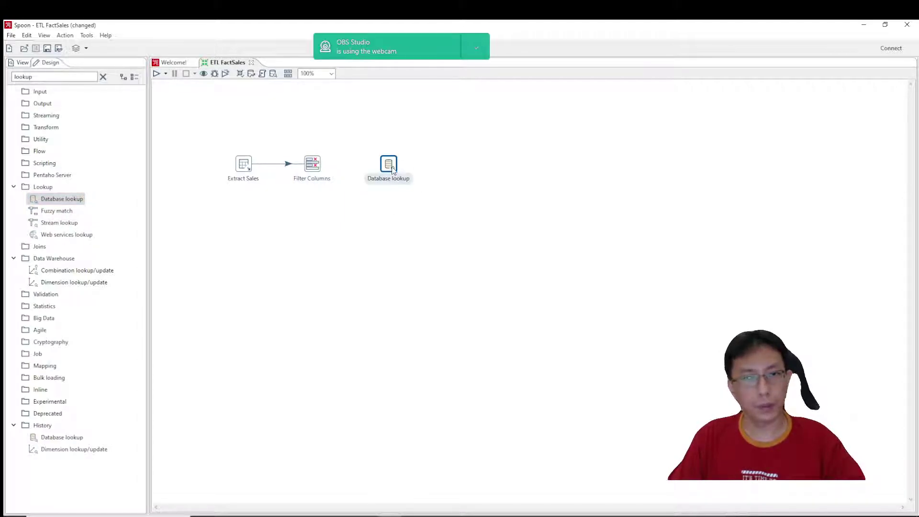
mouse_move(312, 167)
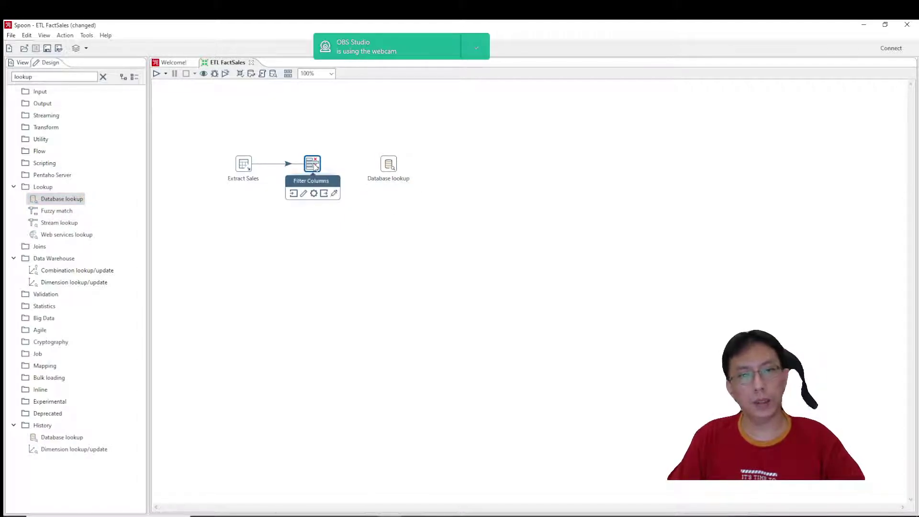
drag(325, 196, 388, 166)
click(412, 173)
- Open the Database lookup step's settings and name the step Lookup DateKey
double_click(389, 164)
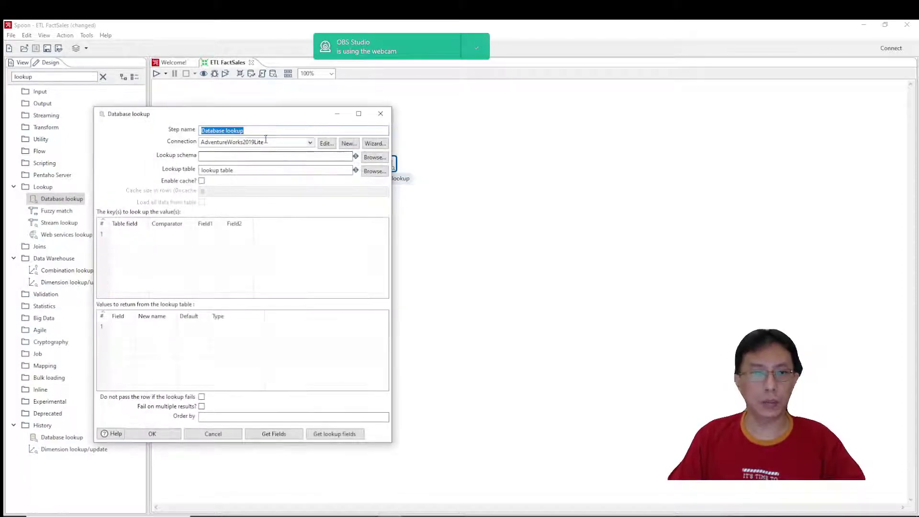
text(L)
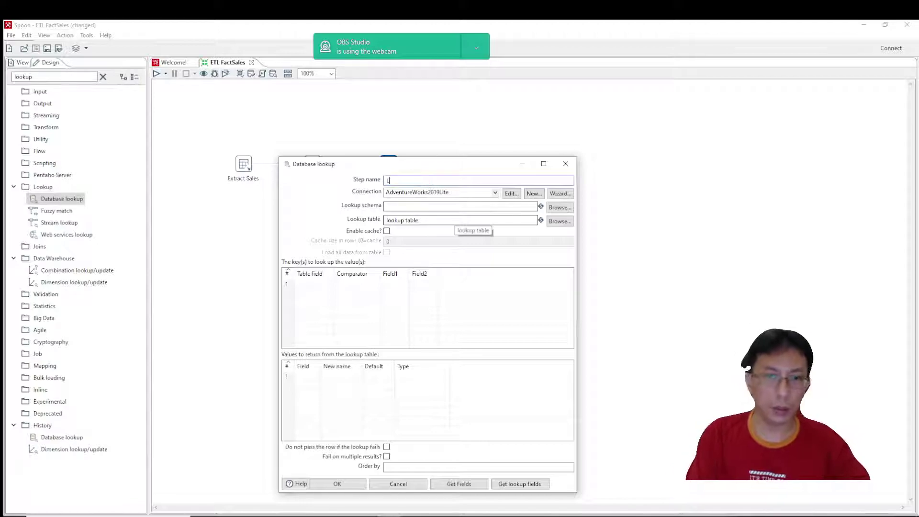
text(ookup D)
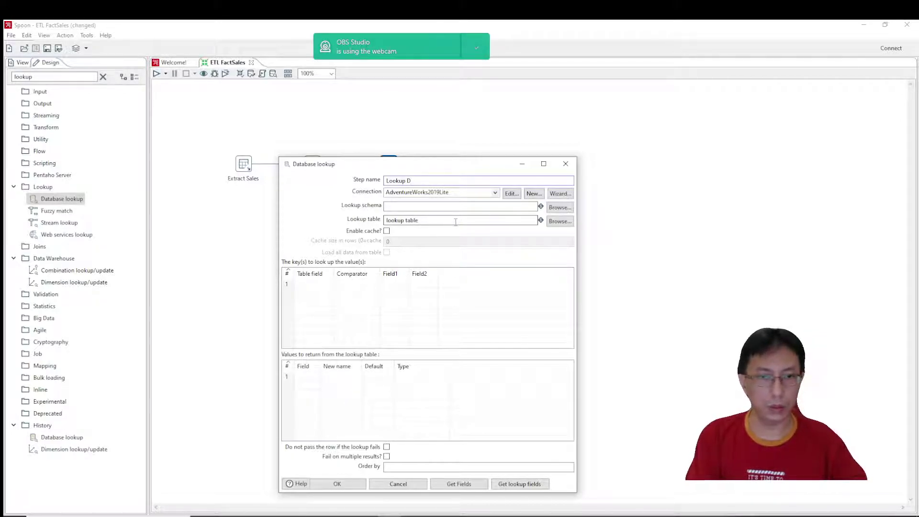
text(ateKey)
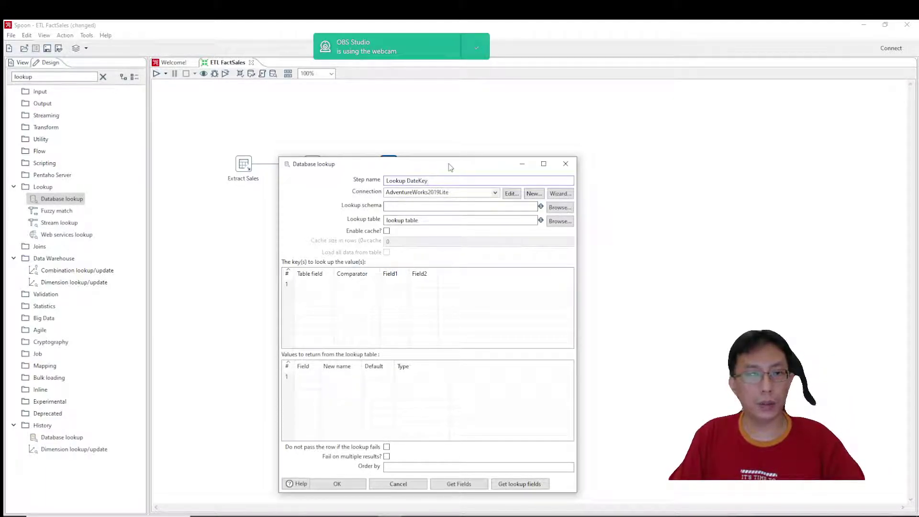
drag(449, 163, 423, 209)
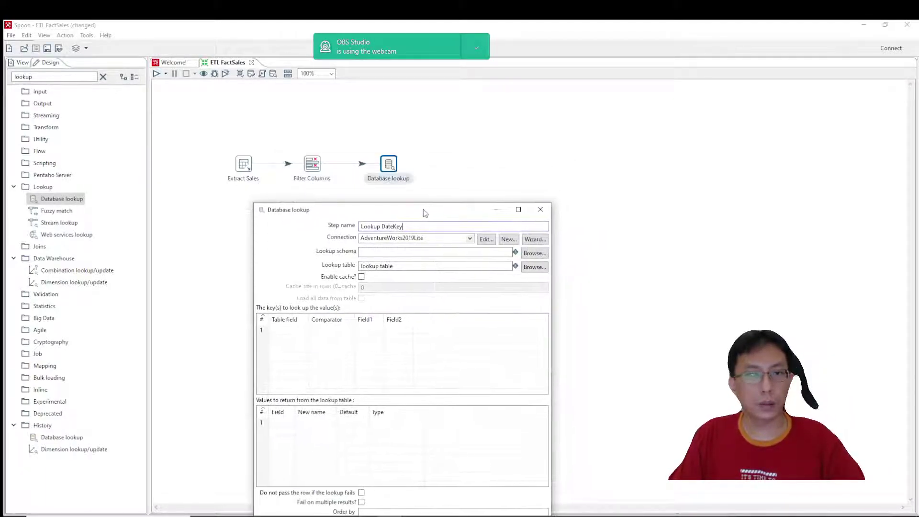
- Start a new database connection for the lookup with type MS SQL Server (Native) and host name localhost
click(508, 240)
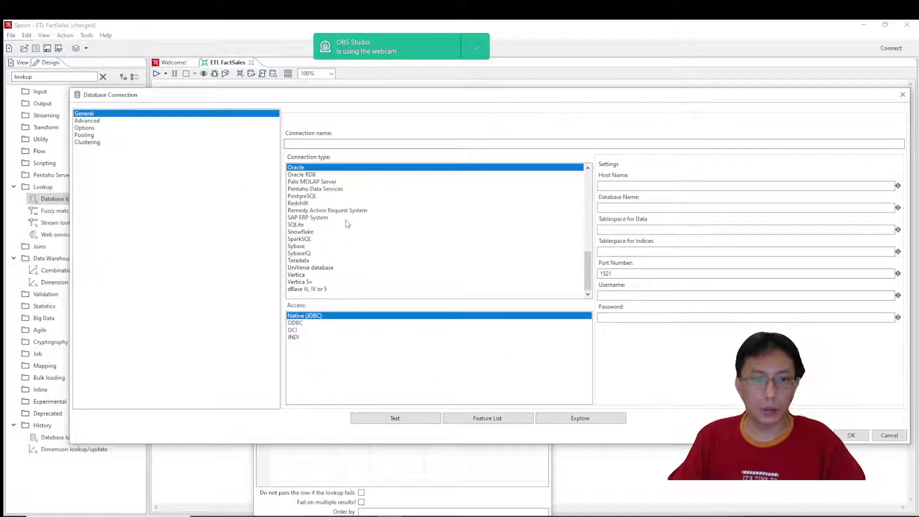
scroll(347, 223, up, 1)
scroll(347, 223, up, 5)
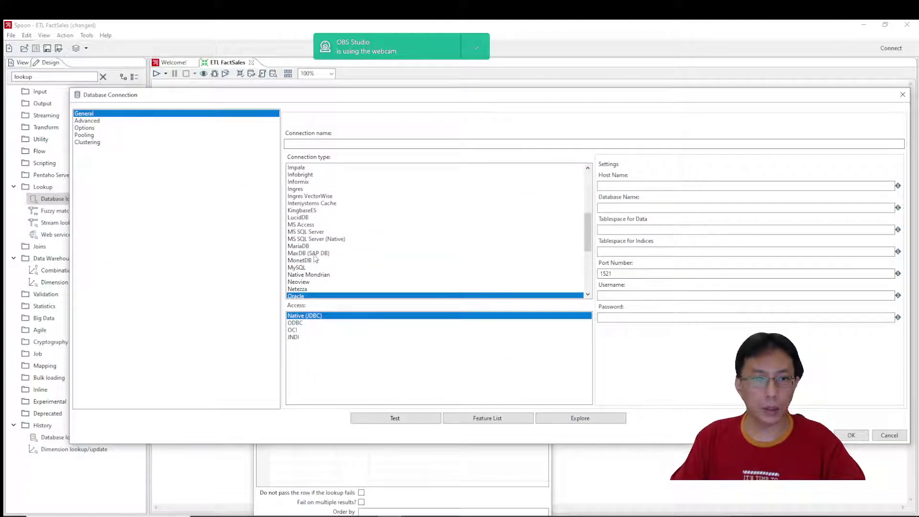
click(324, 240)
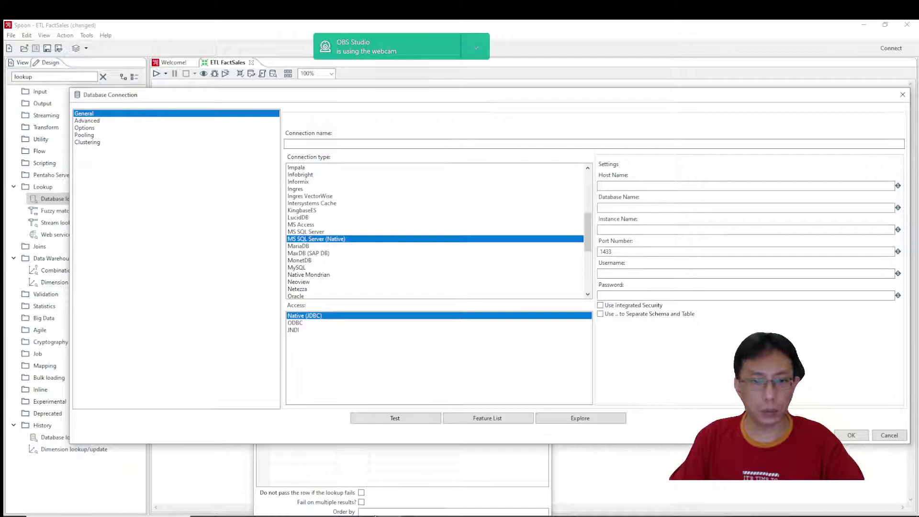
click(633, 185)
text(localhosy)
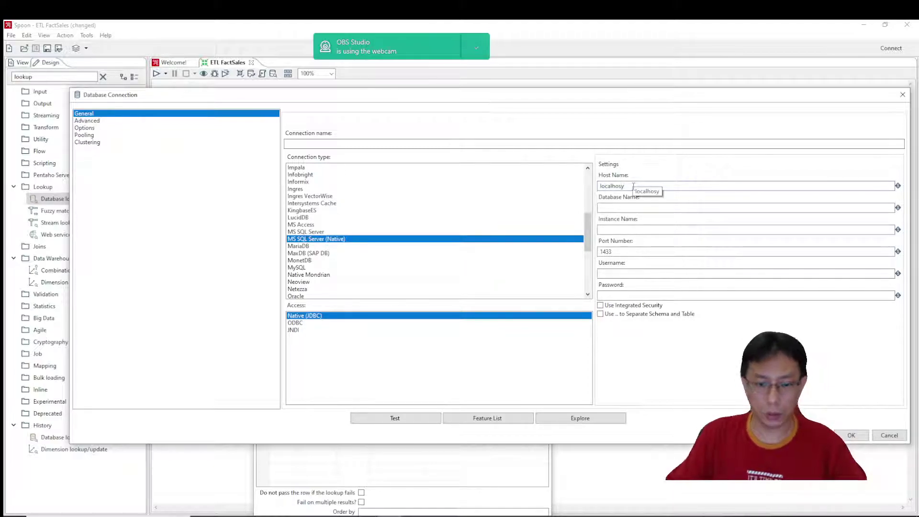
key(BackSpace)
text(t)
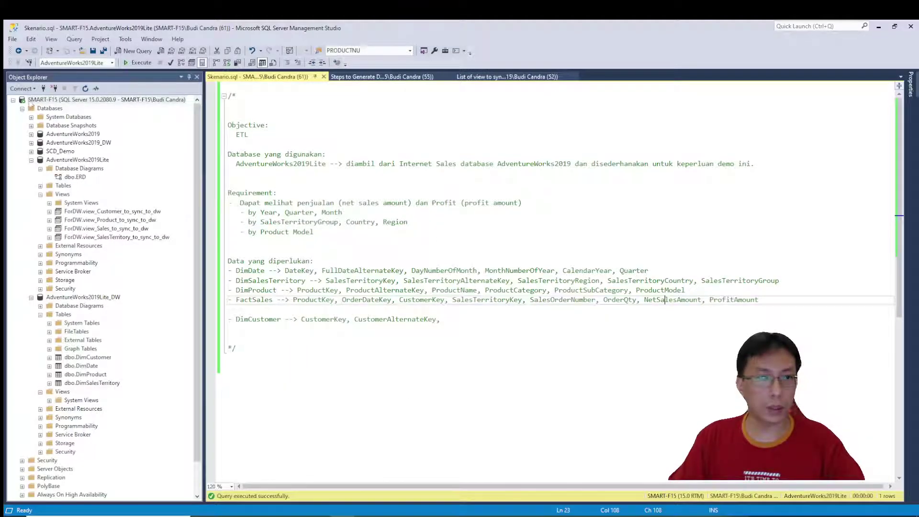
- Copy the server name from its properties in SQL Server Management Studio and enter SMART-F15 as the connection's instance name in Spoon
right_click(30, 103)
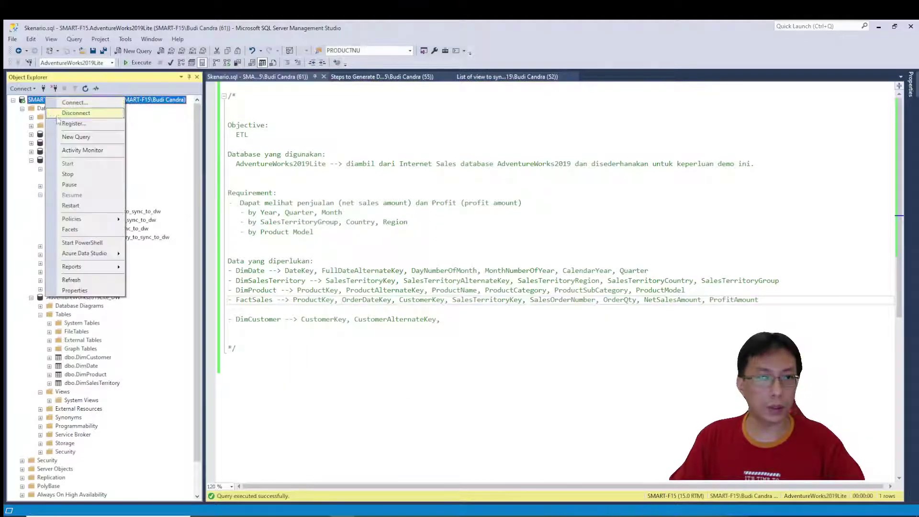
click(77, 293)
click(523, 169)
key(ctrl+c)
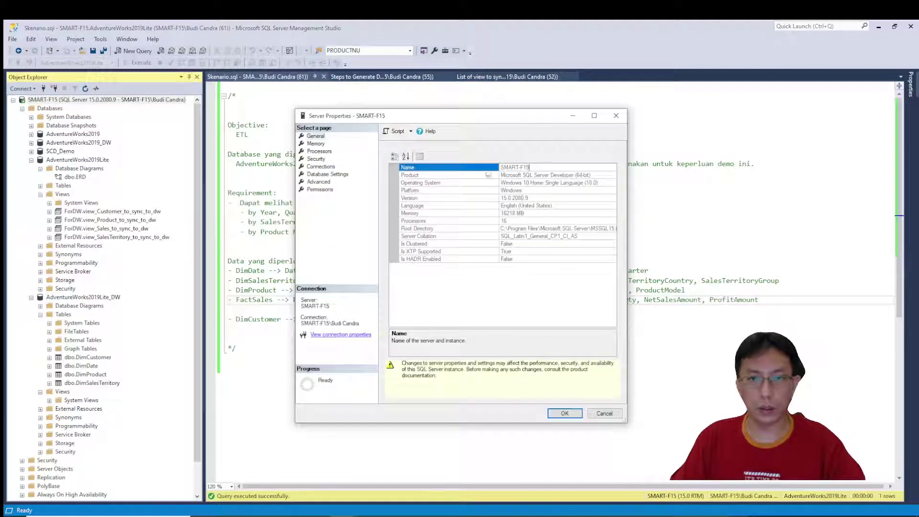
click(605, 414)
key(alt+Tab)
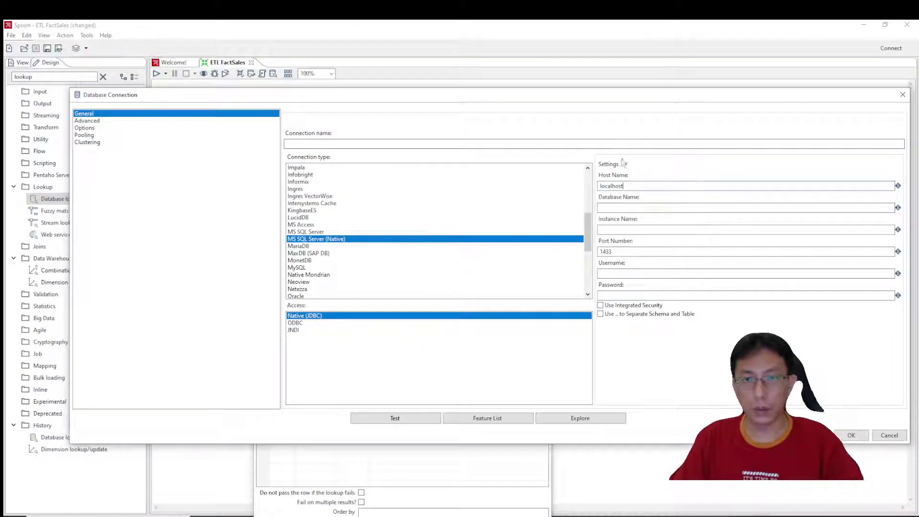
click(617, 228)
key(ctrl+v)
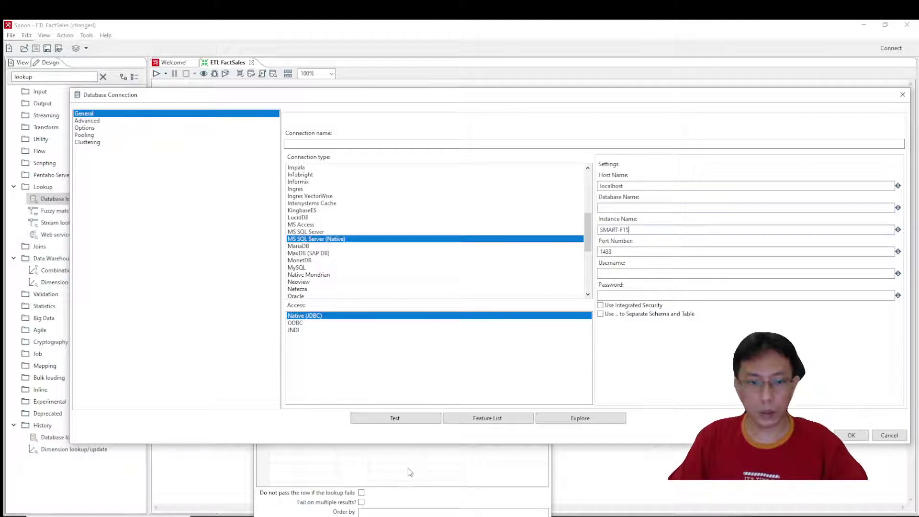
- Copy the data warehouse database's name from SQL Server Management Studio and set both connection name and database name to AdventureWorks2019Lite_DW in Spoon
key(alt+Tab)
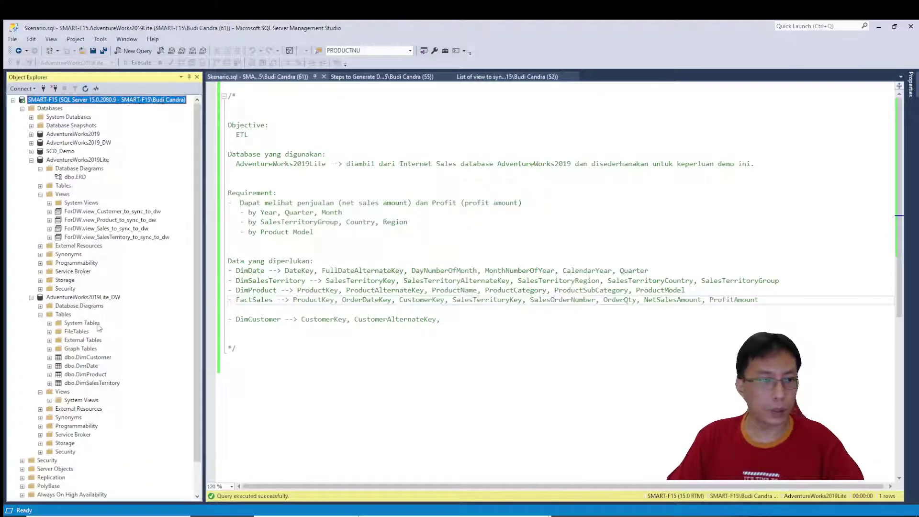
click(101, 297)
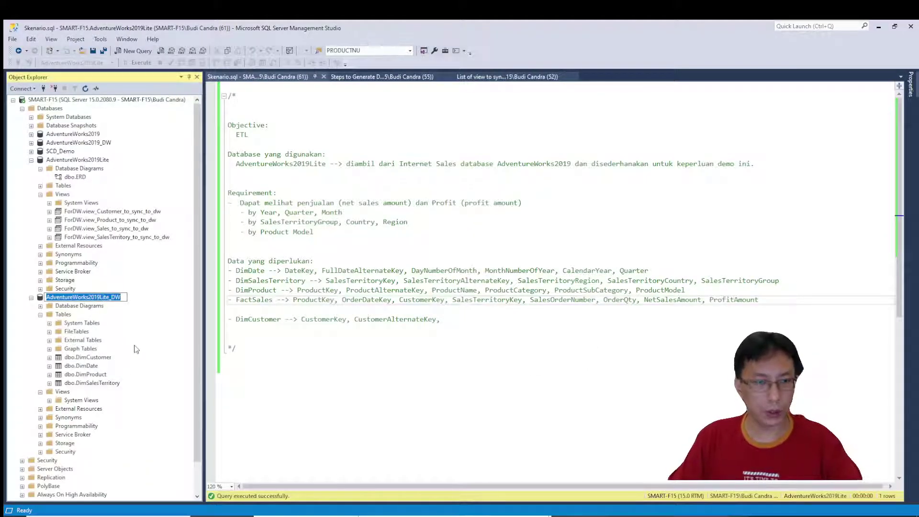
key(alt+Tab)
click(632, 144)
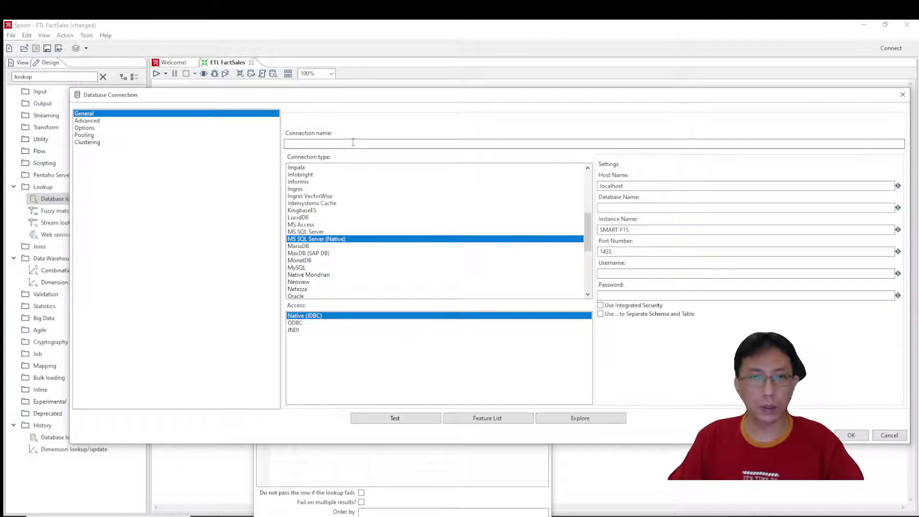
text(AdventureWorks2019Lite_DW)
click(622, 207)
key(ctrl+v)
- Enable integrated security for the AdventureWorks2019Lite_DW connection and test it before accepting the settings
click(615, 306)
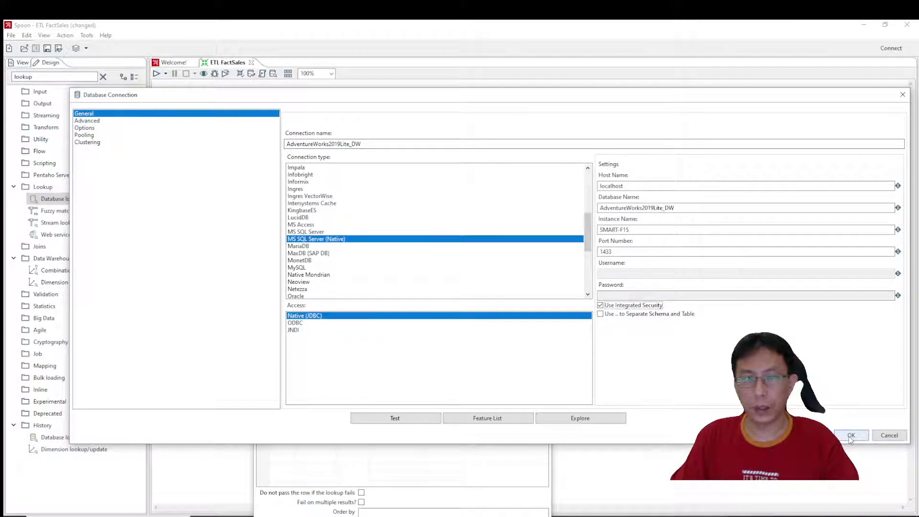
click(409, 415)
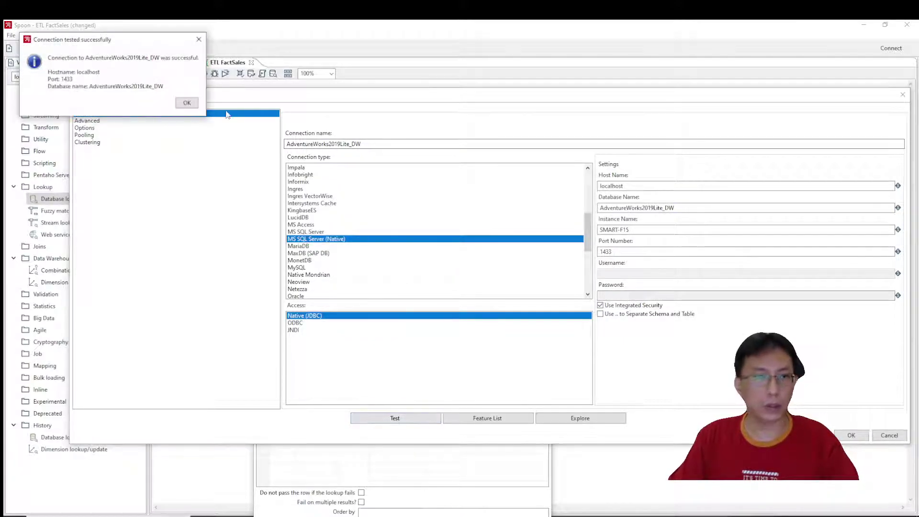
click(187, 103)
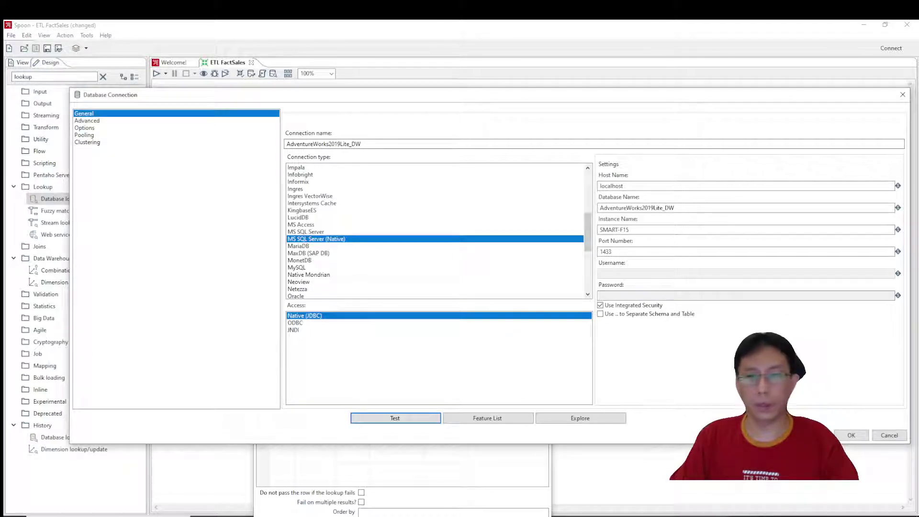
click(850, 435)
- Browse the available schemas and set the lookup schema of Lookup DateKey to dbo
drag(430, 220, 430, 128)
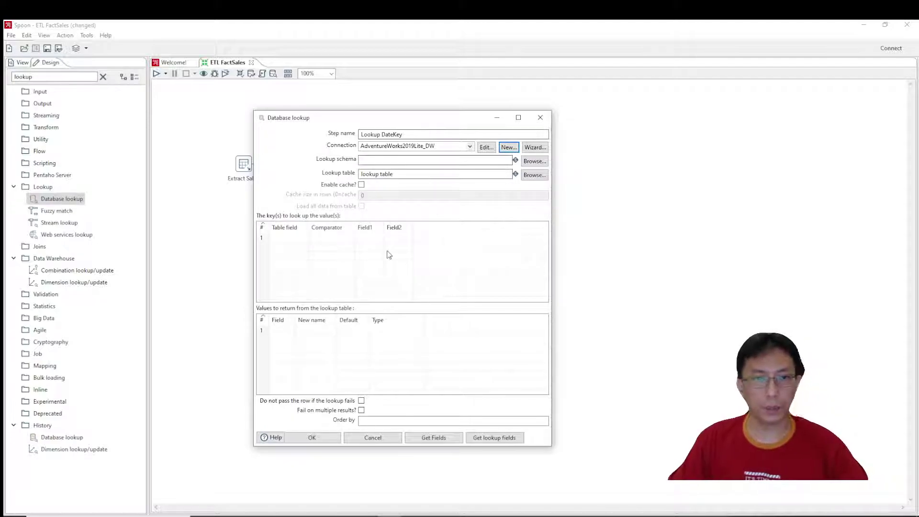
click(534, 161)
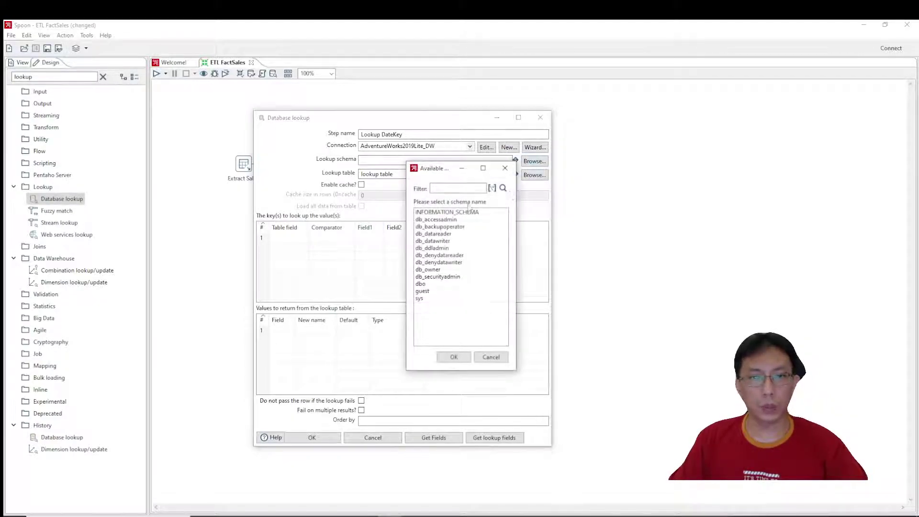
double_click(425, 284)
key(Tab)
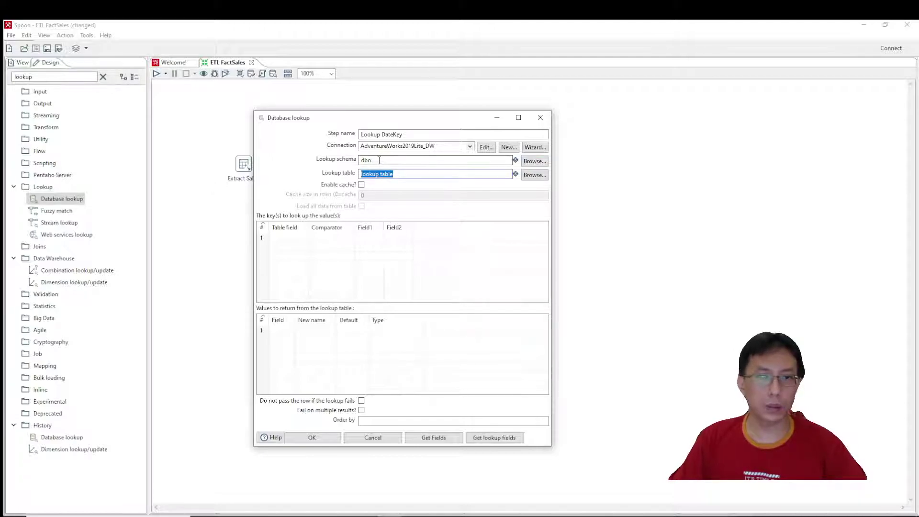
- Browse the tables of AdventureWorks2019Lite_DW and set the lookup table of Lookup DateKey to DimDate
click(535, 174)
click(321, 115)
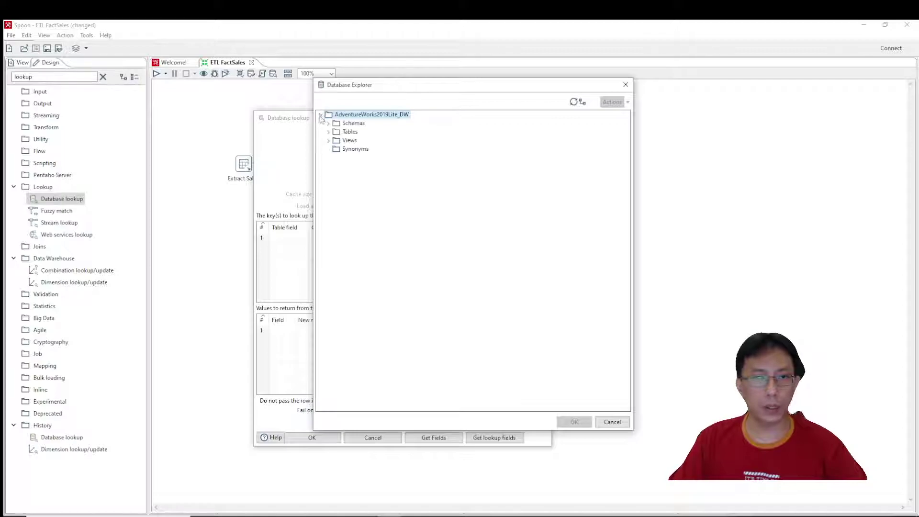
click(328, 132)
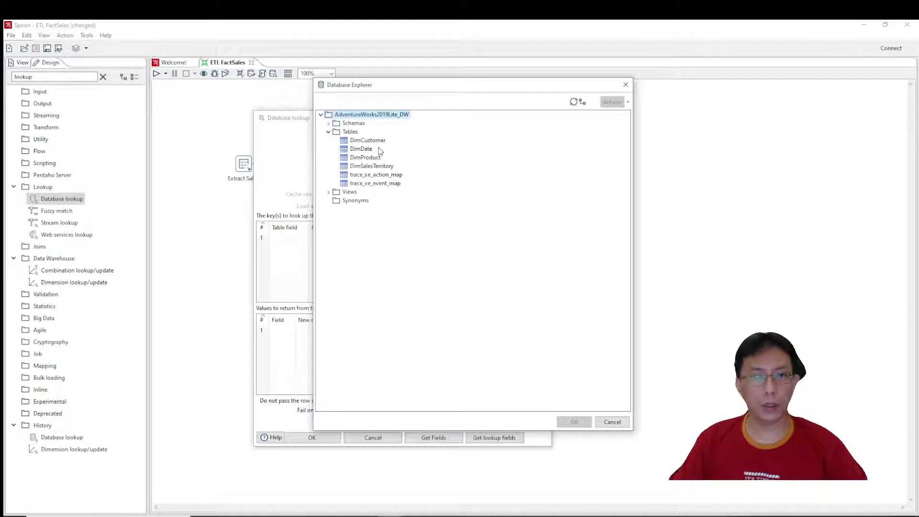
click(363, 149)
click(574, 422)
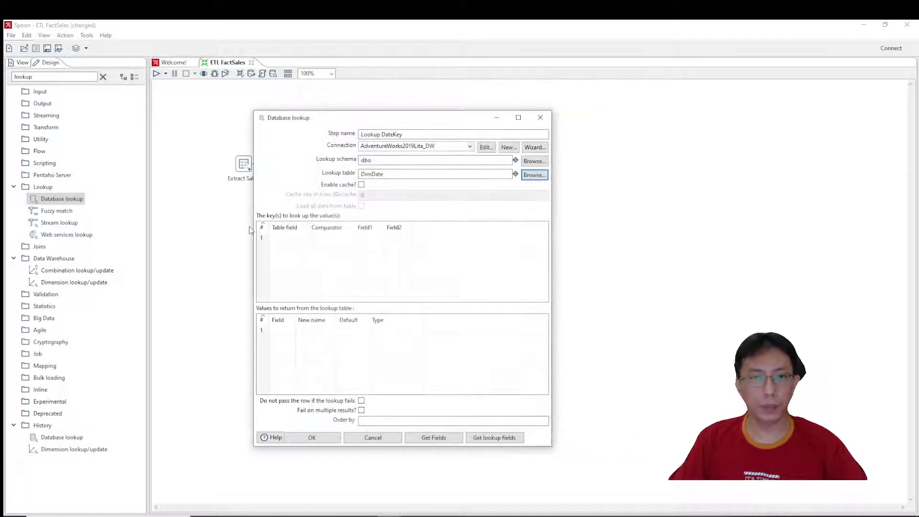
- Load the incoming fields as lookup keys and delete every key row except OrderDate
click(429, 438)
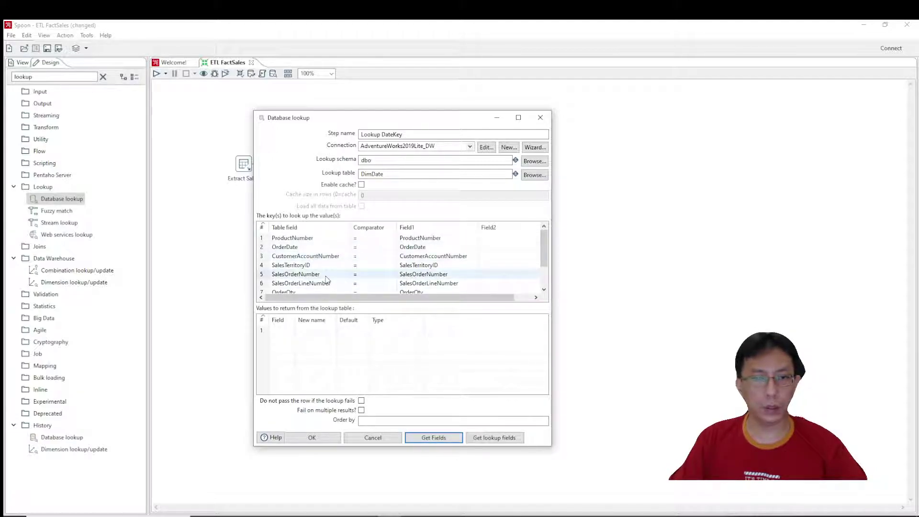
click(260, 239)
key(Delete)
key(Delete)
key(Delete)
key(Delete)
key(Delete)
key(Delete)
key(Delete)
key(Delete)
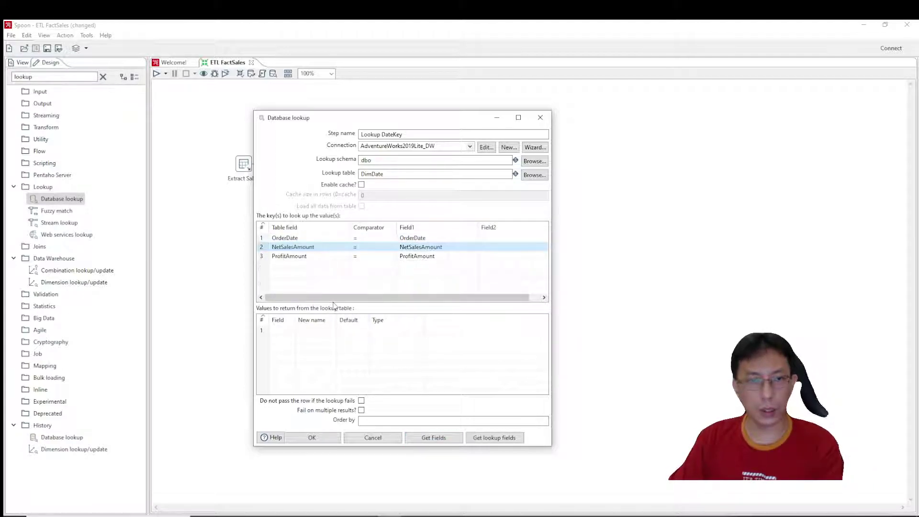
- Set the table field compared with OrderDate to FullDateAlternateKey
click(335, 241)
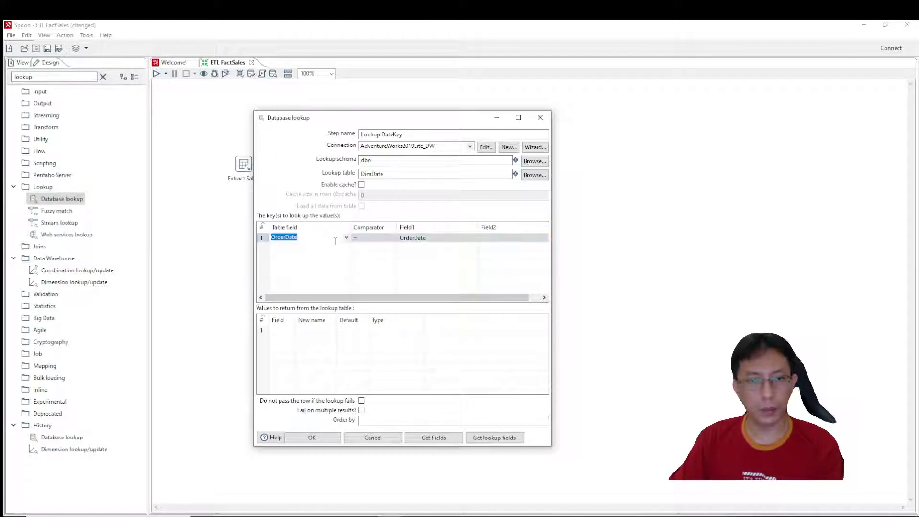
click(346, 238)
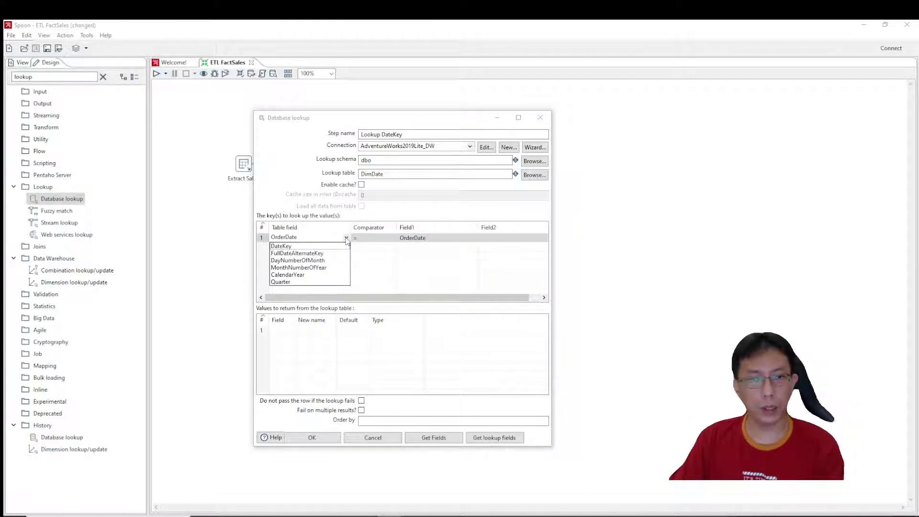
click(307, 254)
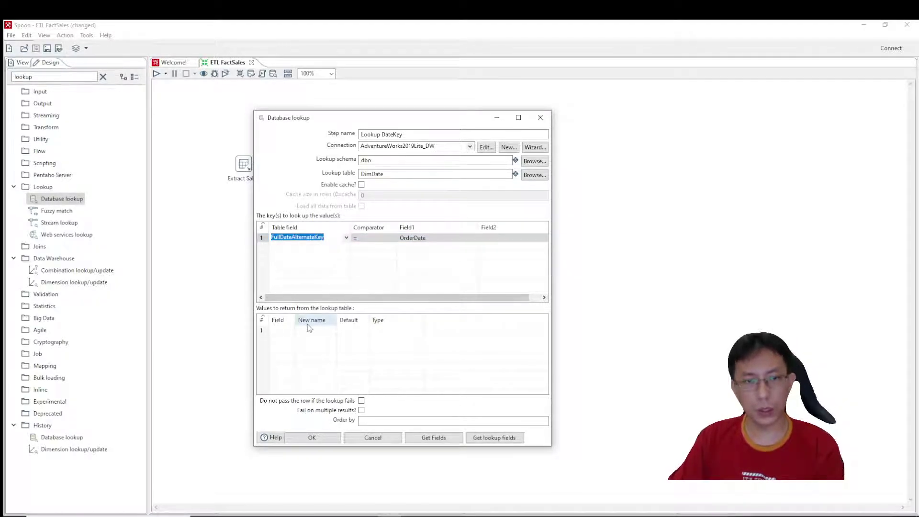
- Load the DimDate lookup fields as return values, keep only DateKey and accept the Lookup DateKey settings
drag(296, 320, 307, 320)
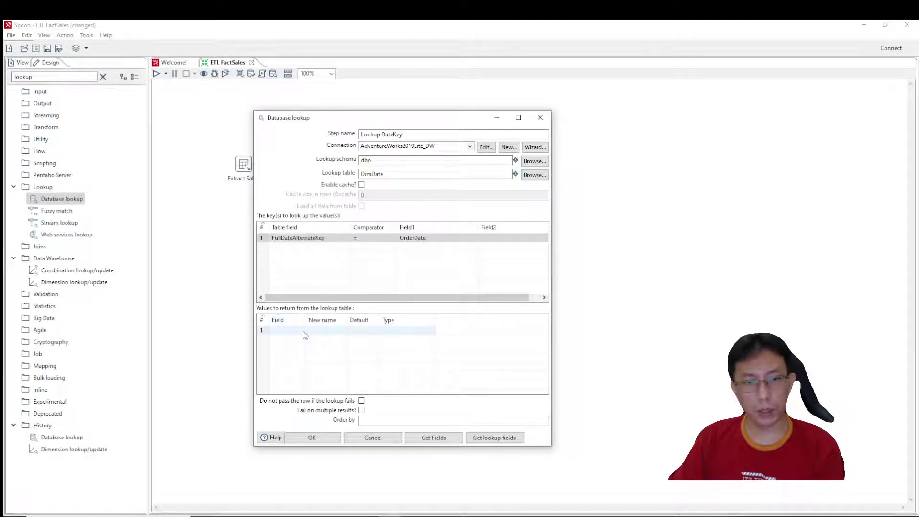
click(495, 438)
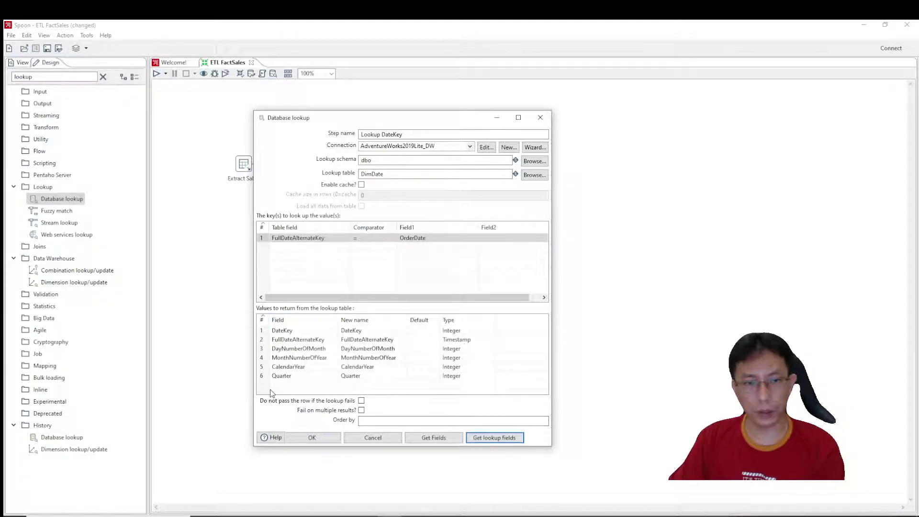
click(267, 348)
shift+click(267, 341)
key(Delete)
key(Delete)
key(Delete)
key(Delete)
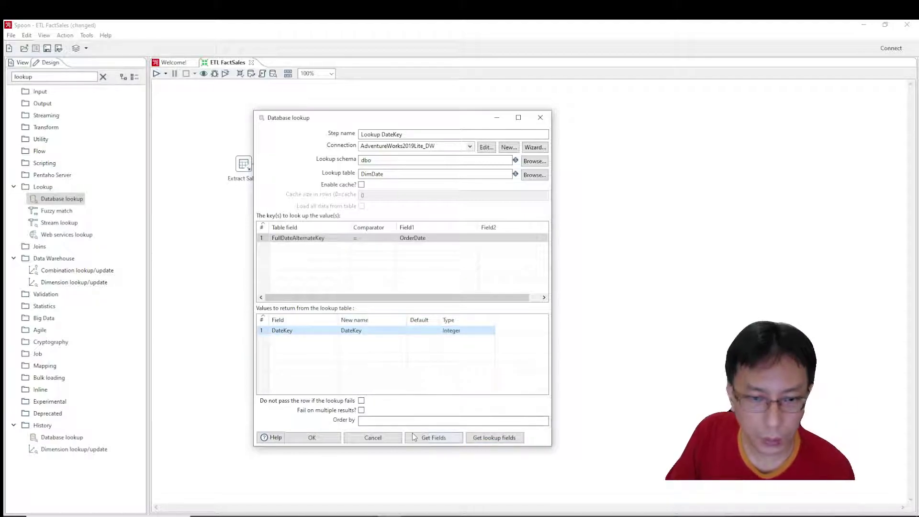
click(328, 439)
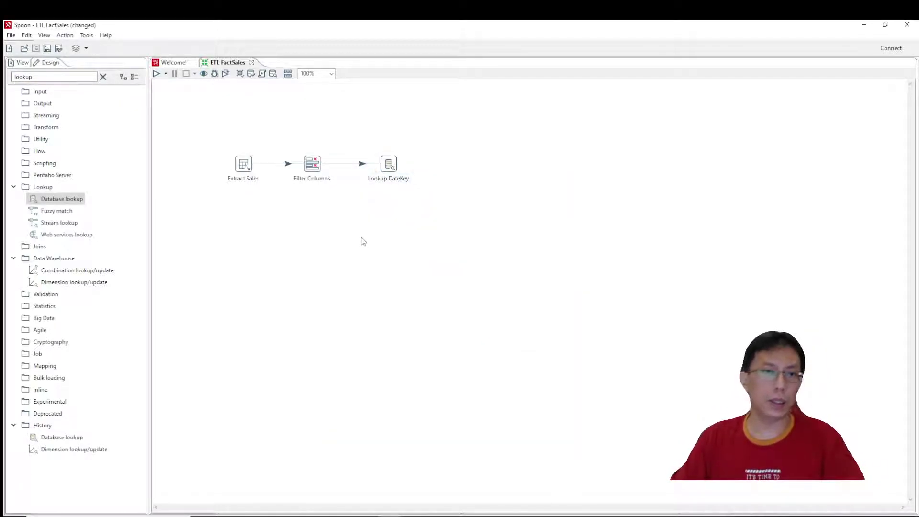
- Add a Select values step to the canvas and connect the main output of Lookup DateKey to it
click(102, 77)
click(65, 76)
text(select)
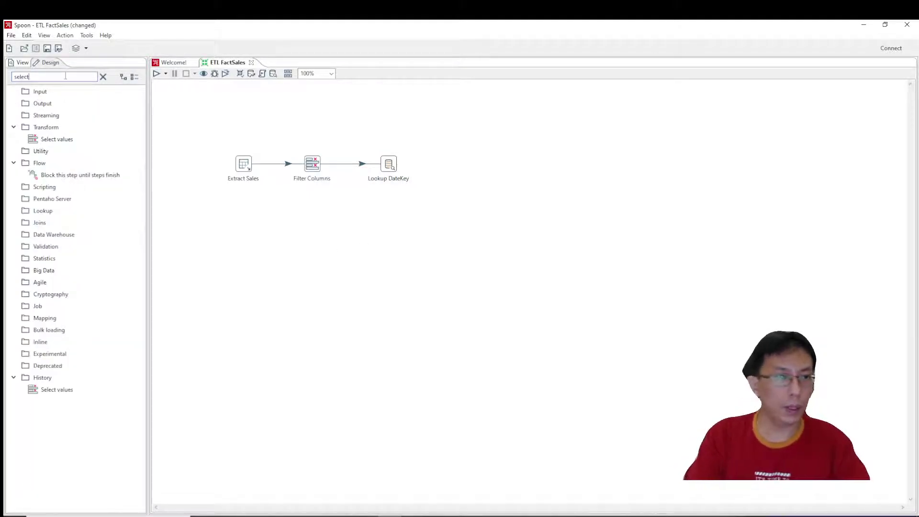
drag(56, 140, 488, 168)
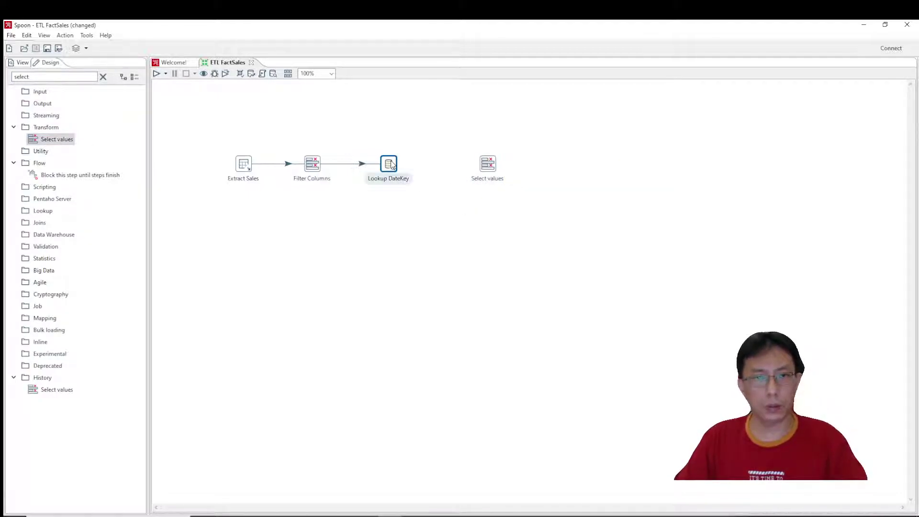
mouse_move(391, 165)
drag(402, 194, 496, 164)
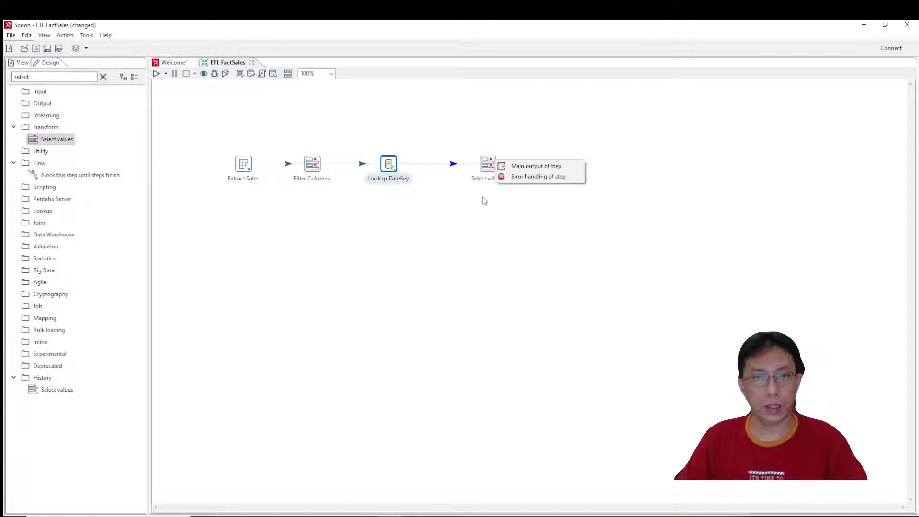
click(522, 166)
- Load the incoming fields in Select values to check for DateKey, cancel the dialog and delete the step
double_click(488, 165)
click(596, 264)
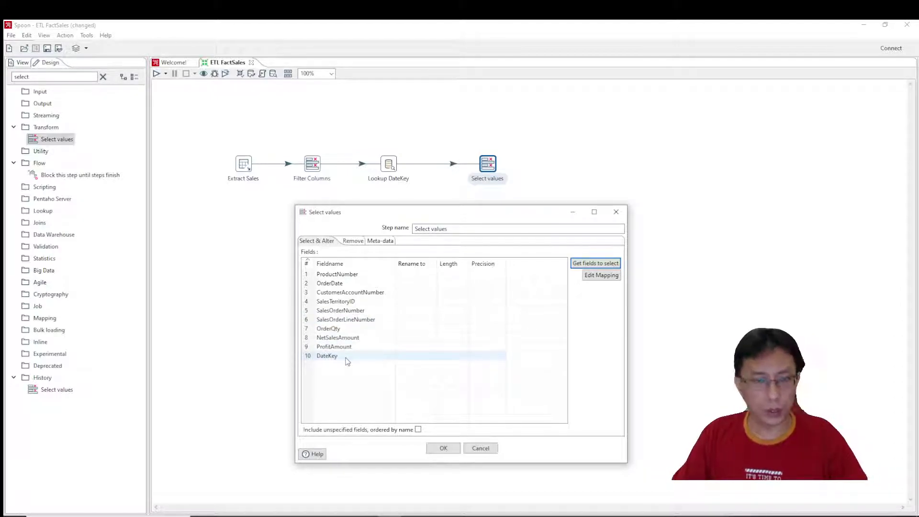
click(481, 449)
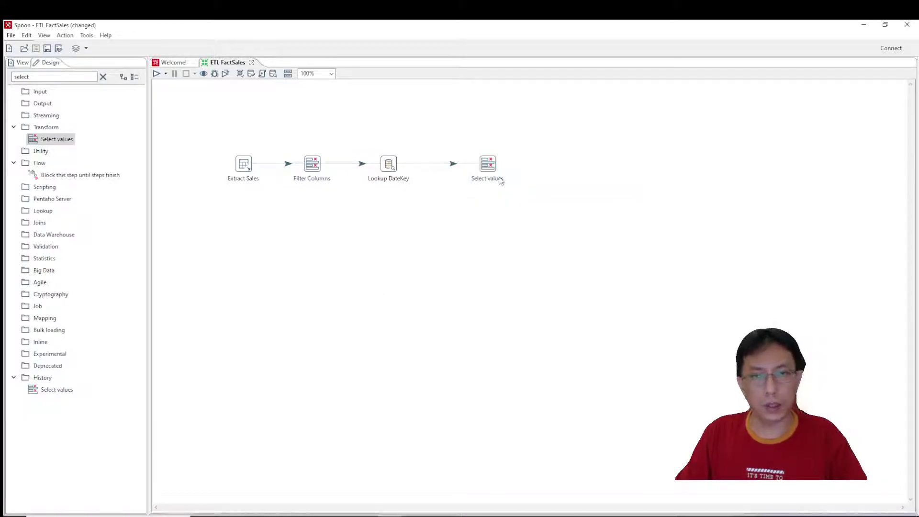
key(Delete)
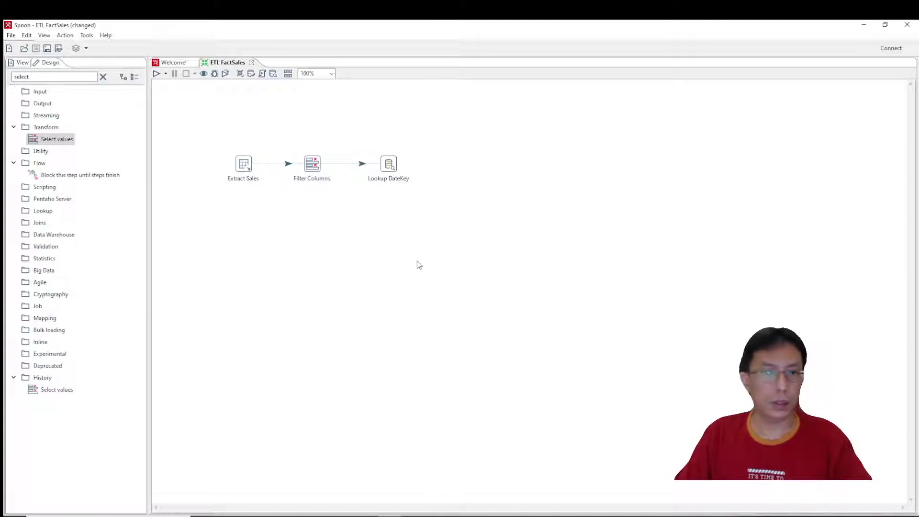
- Duplicate Lookup DateKey, place the copy beside it and connect the original's main output to the copy
click(395, 166)
key(ctrl+v)
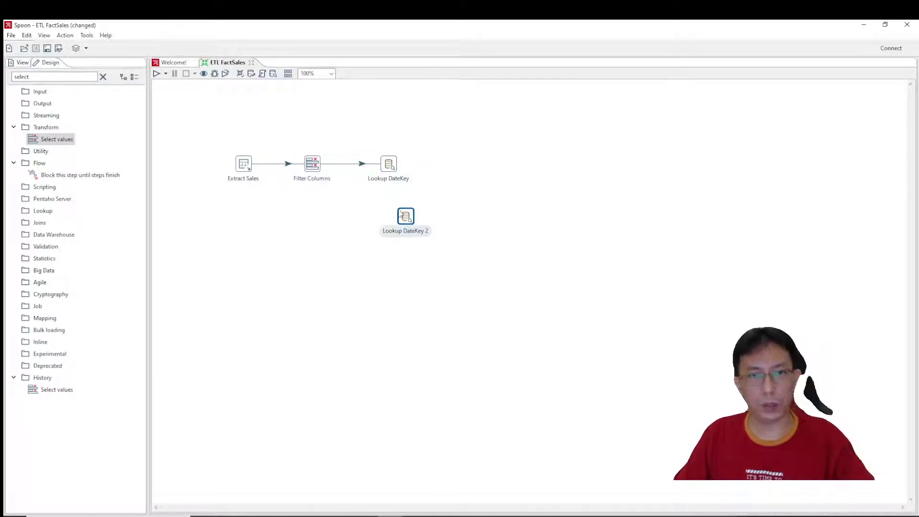
drag(401, 217, 460, 163)
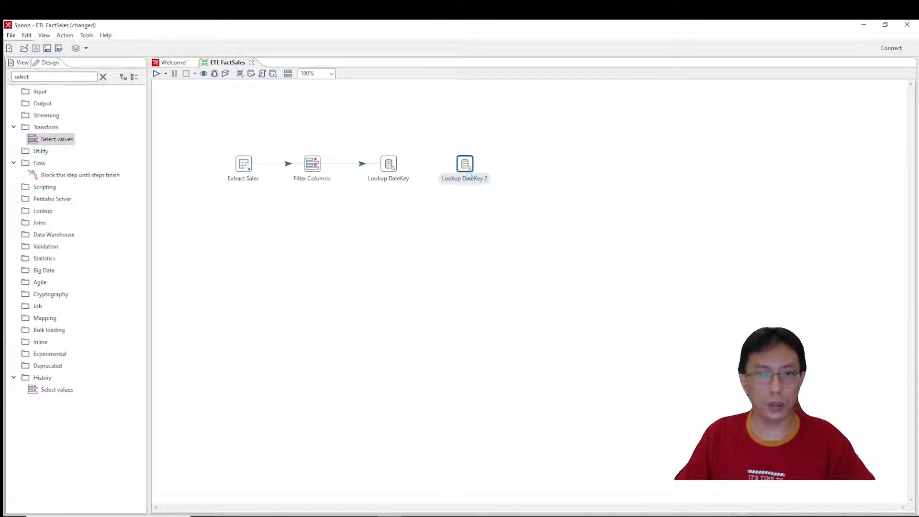
click(432, 221)
click(396, 165)
mouse_move(391, 169)
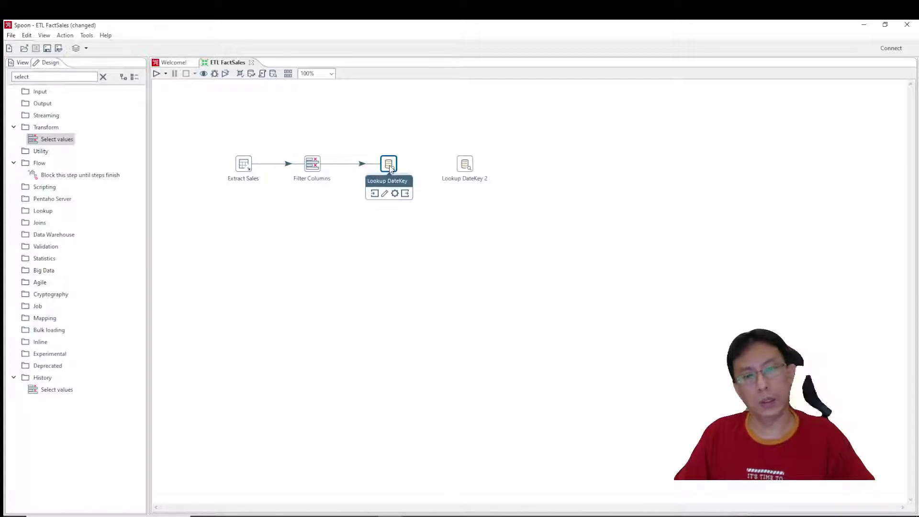
drag(405, 194, 463, 164)
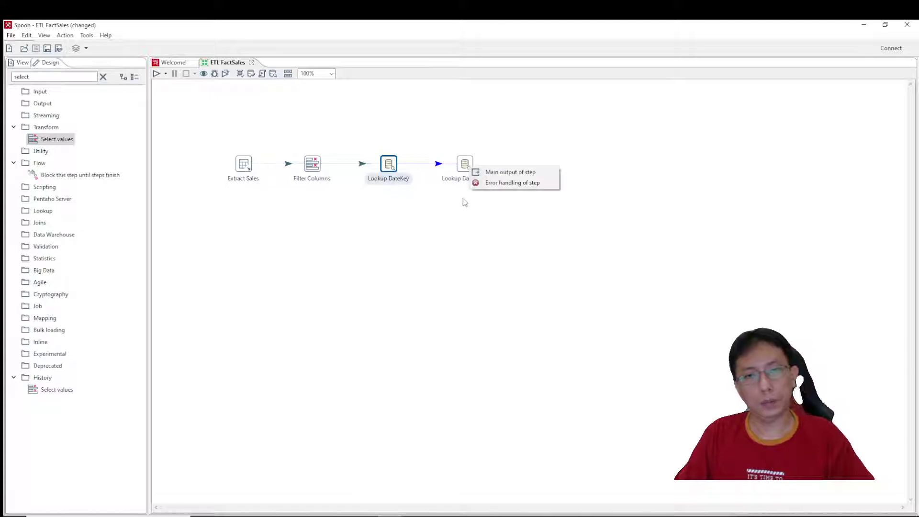
click(498, 172)
- Rename the copied lookup step to Lookup ProductKey and set its lookup table to DimProduct
double_click(465, 164)
drag(209, 45, 507, 151)
drag(447, 161, 552, 166)
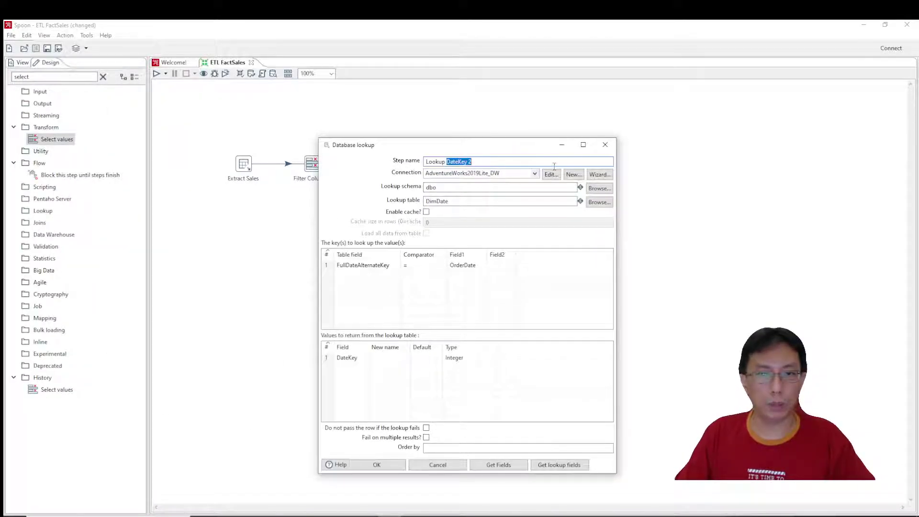
text(ProductKey)
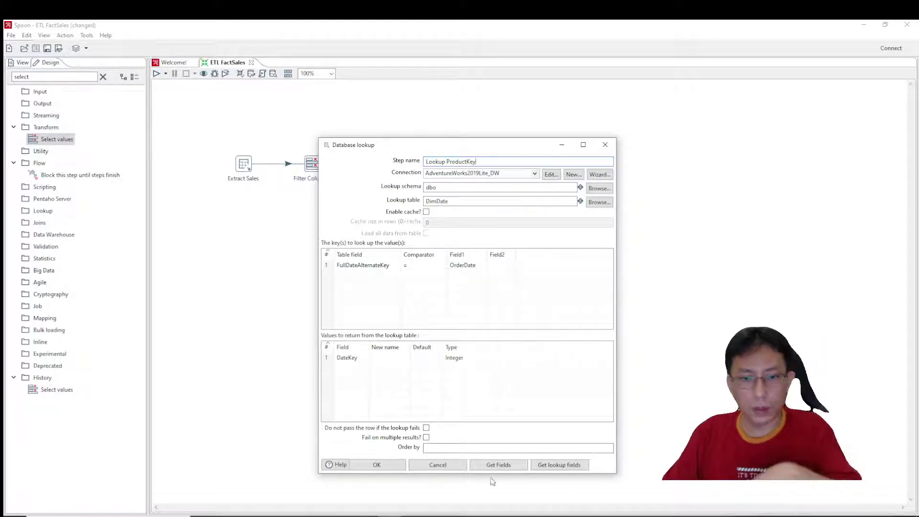
click(599, 201)
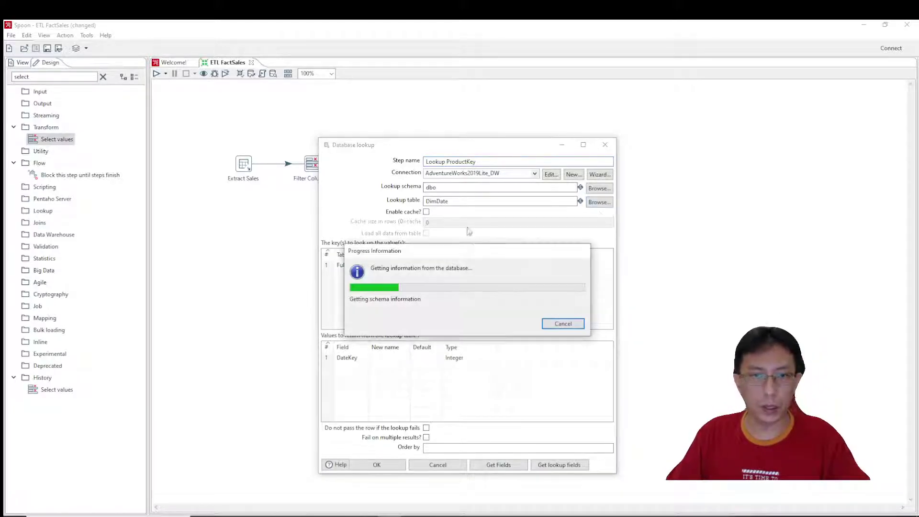
double_click(372, 157)
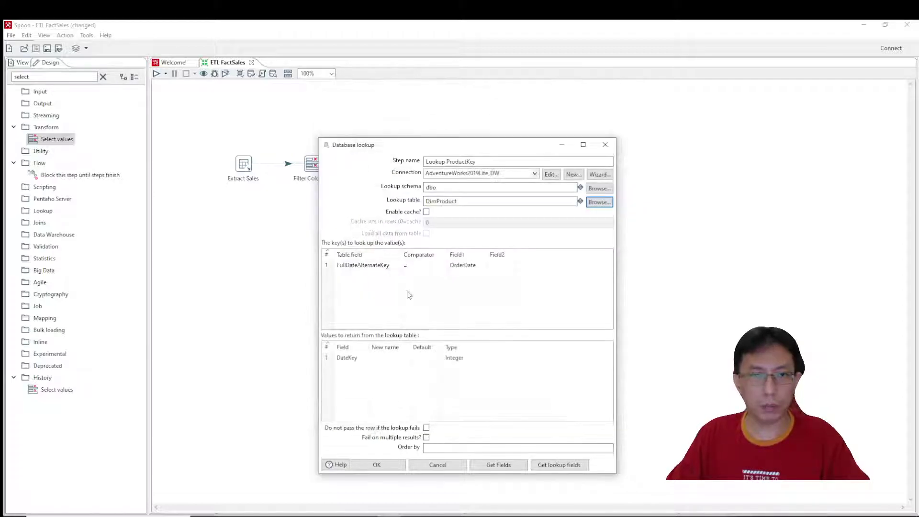
- Replace the existing lookup keys with the incoming fields and delete all rows except ProductNumber
click(496, 466)
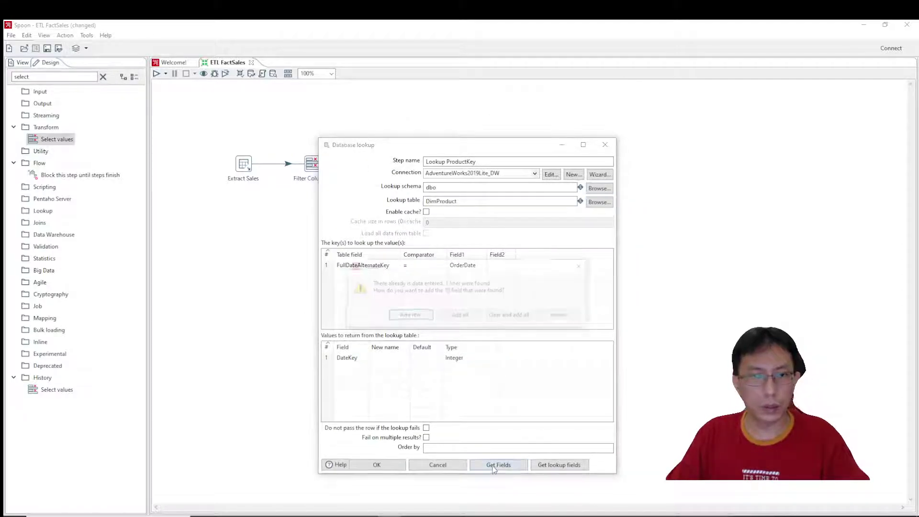
click(509, 315)
click(327, 275)
key(Delete)
key(Delete)
key(Delete)
key(Delete)
key(Delete)
key(Delete)
key(Delete)
key(Delete)
key(Delete)
key(Delete)
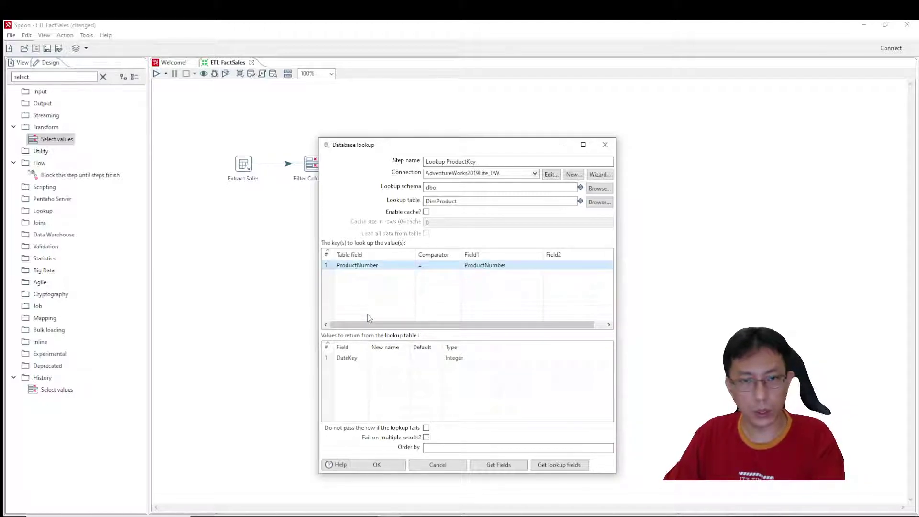
- Set the table field compared with ProductNumber to ProductAlternateKey
click(406, 266)
click(411, 264)
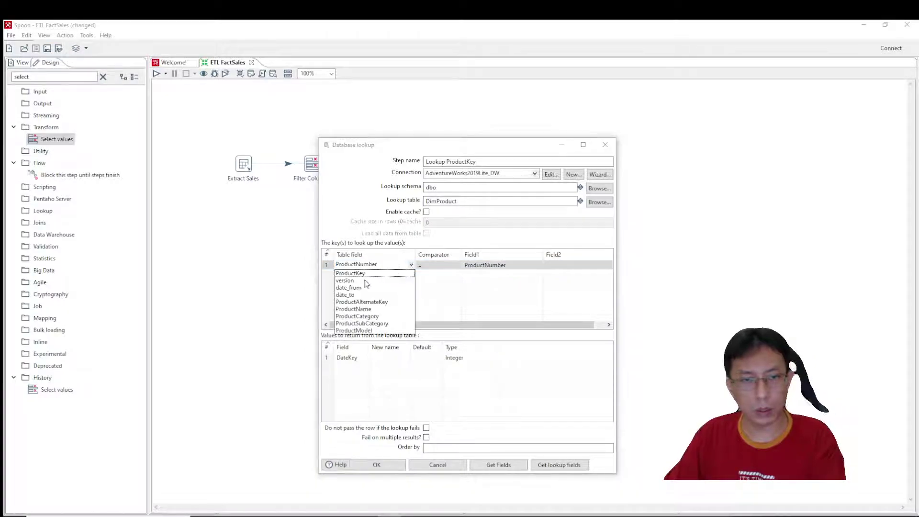
click(359, 303)
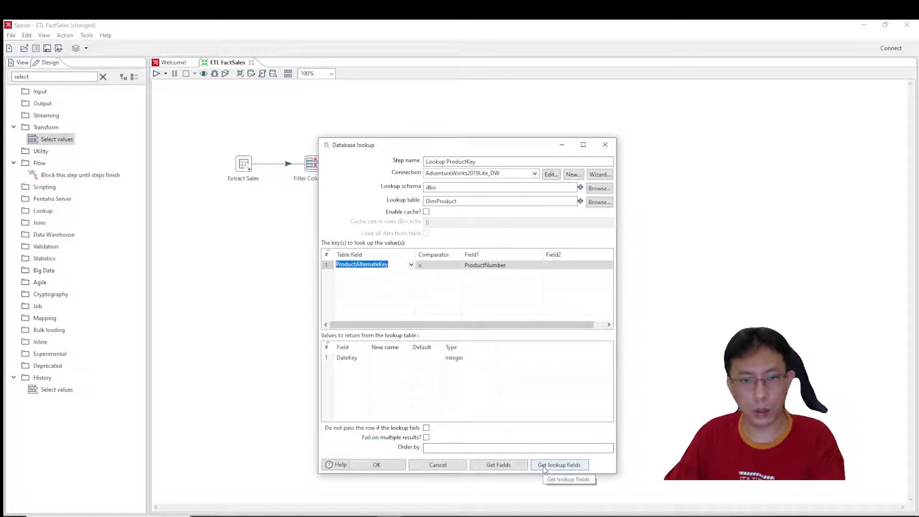
- Replace the return values with the DimProduct lookup fields, keep only ProductKey and accept the Lookup ProductKey settings
click(498, 465)
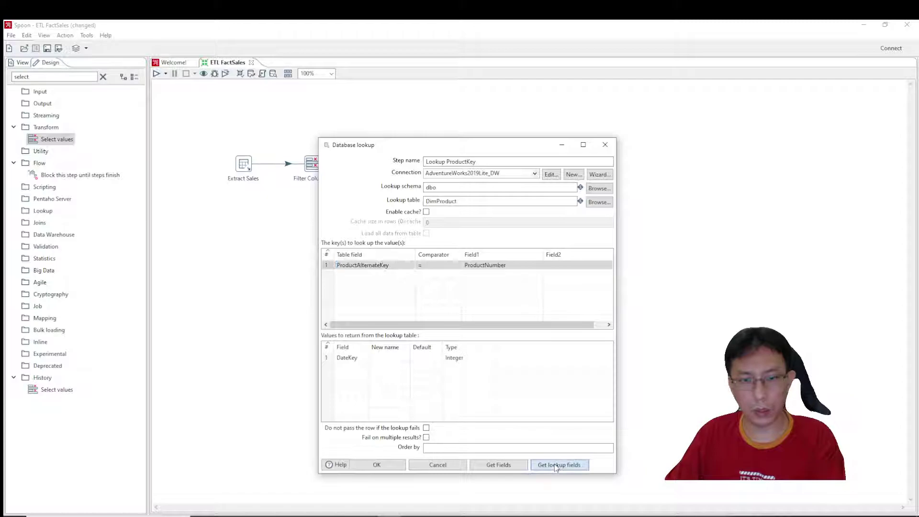
click(510, 316)
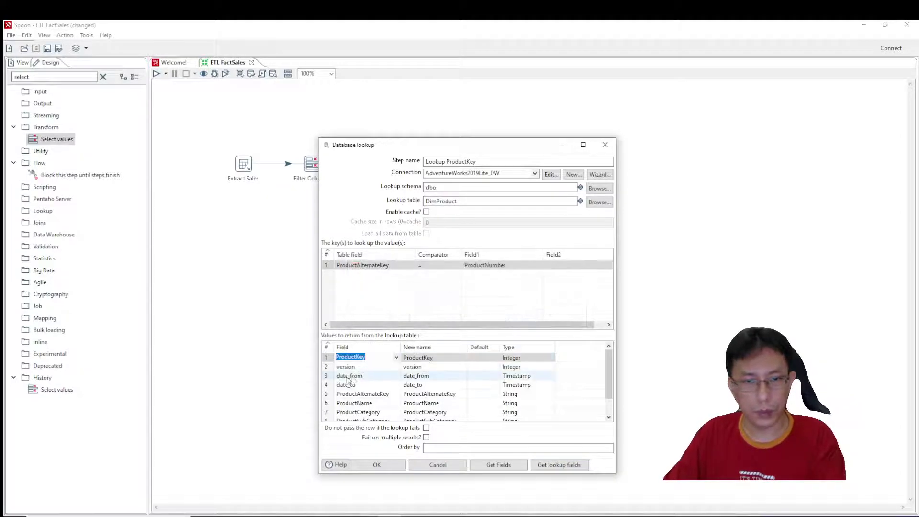
key(Delete)
key(Delete)
key(Delete)
key(Delete)
key(Delete)
key(Delete)
key(Delete)
key(Delete)
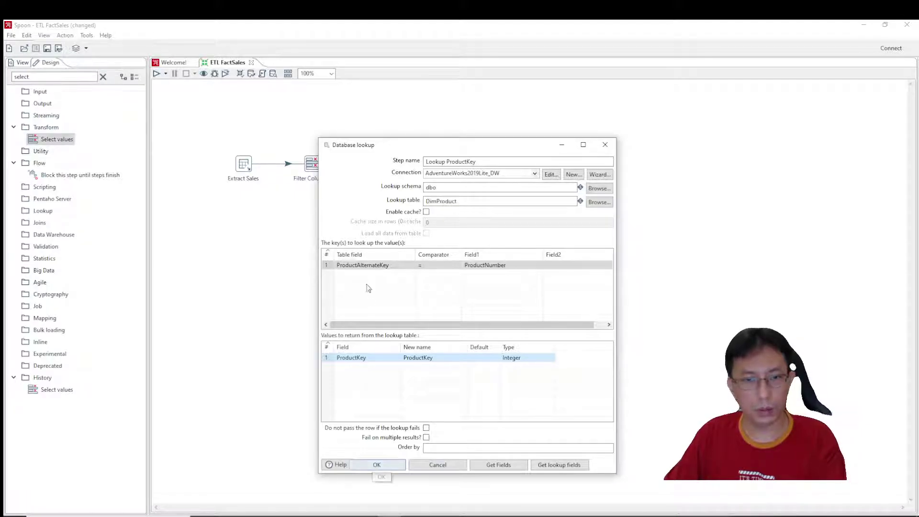
click(377, 465)
- Duplicate the Lookup ProductKey step and place the copy directly below it on the canvas
click(480, 282)
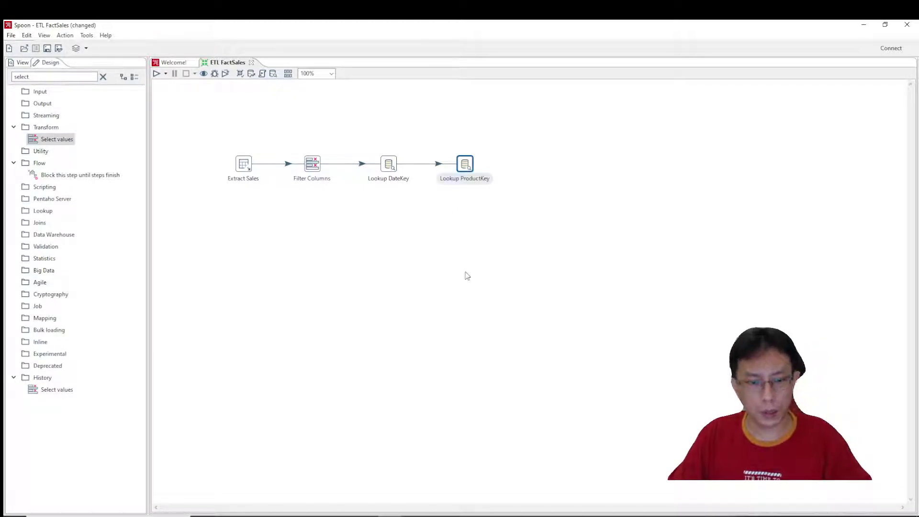
key(ctrl+v)
drag(468, 274, 467, 222)
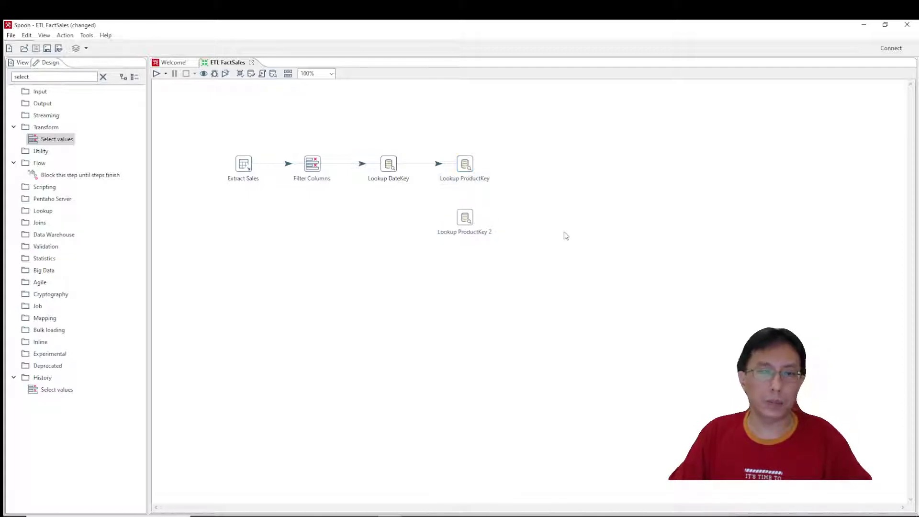
click(388, 167)
click(379, 233)
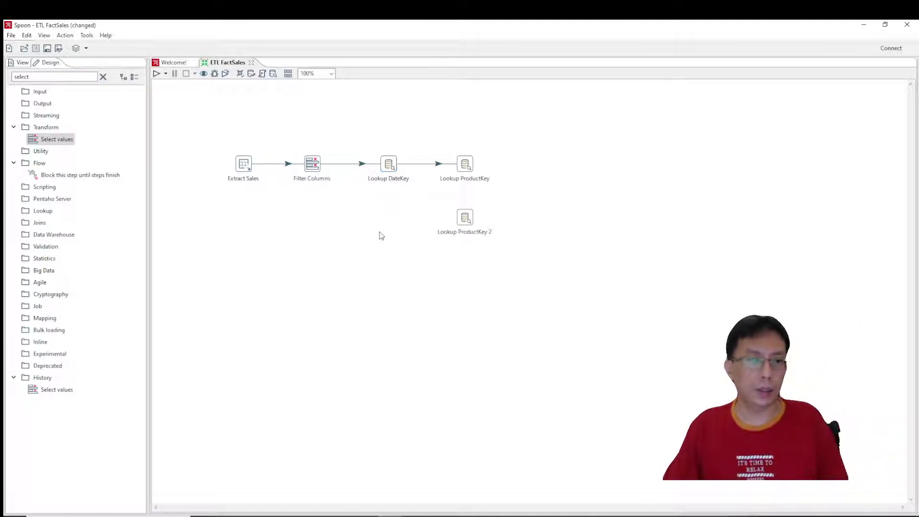
- Open ETL DimProduct.ktr, examine the update type of each field in Load into DimProduct, and close the transformation
click(24, 48)
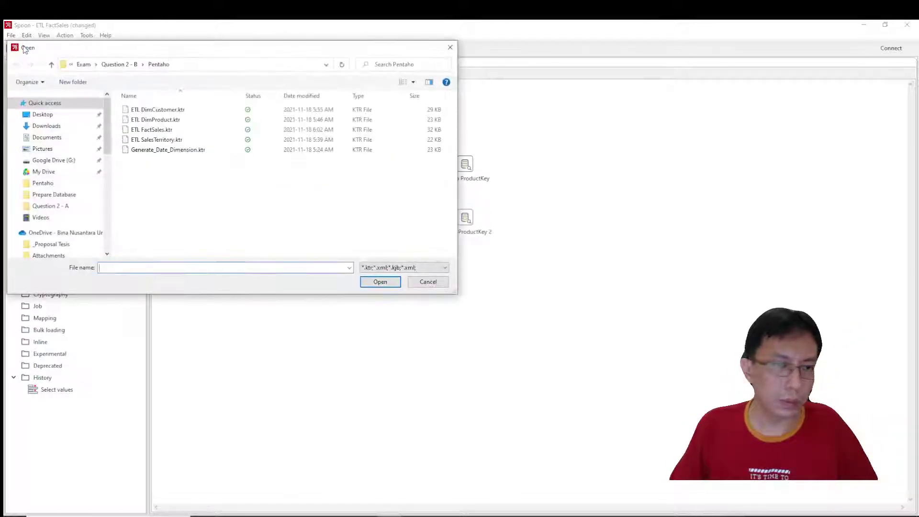
click(169, 112)
click(154, 130)
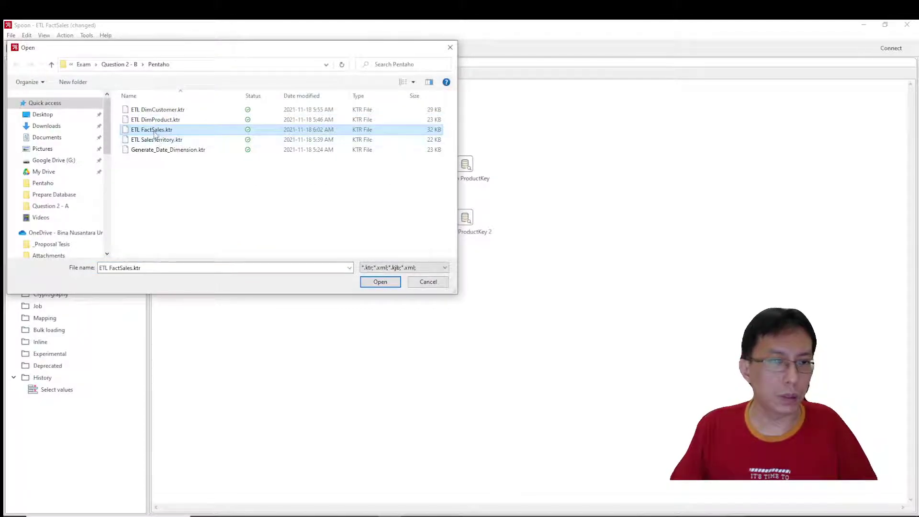
click(158, 109)
click(166, 121)
double_click(166, 121)
double_click(343, 173)
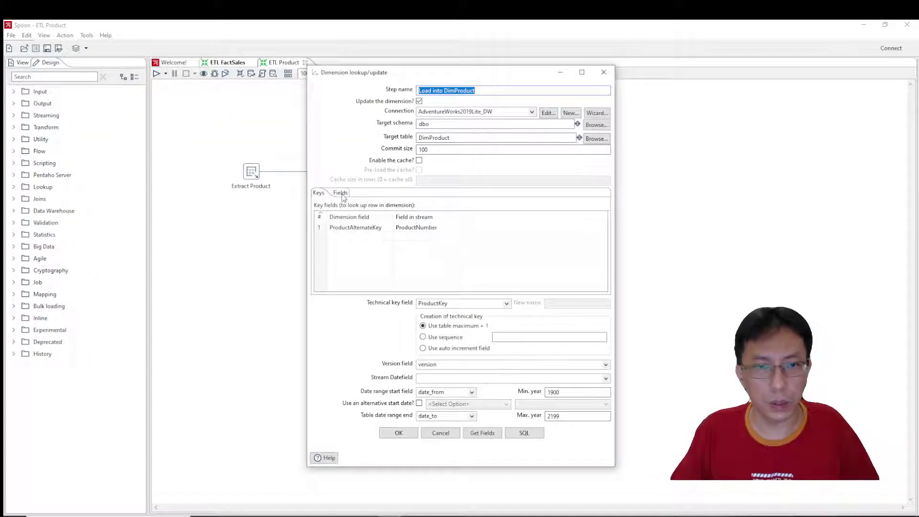
click(341, 194)
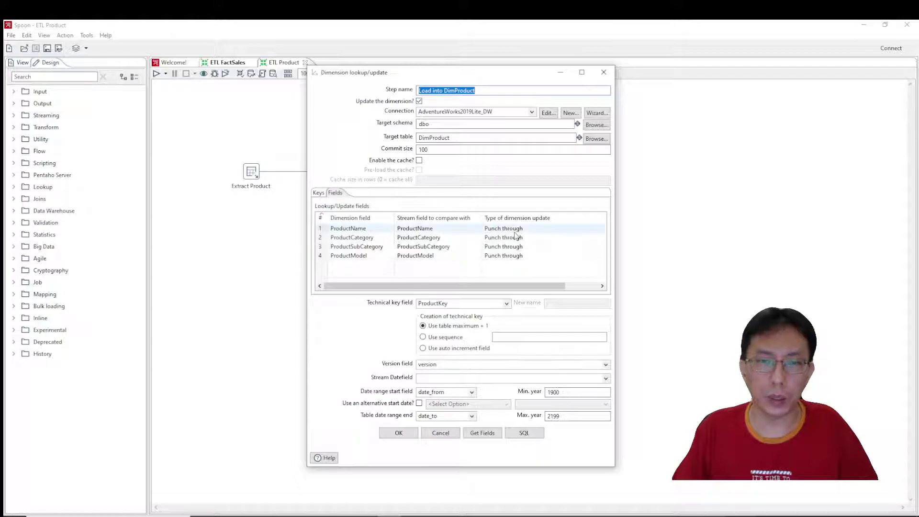
click(604, 72)
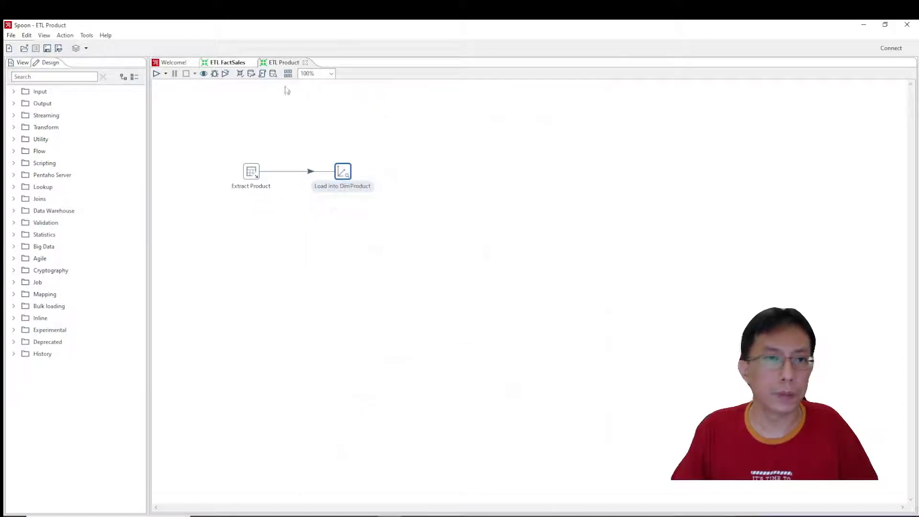
click(305, 63)
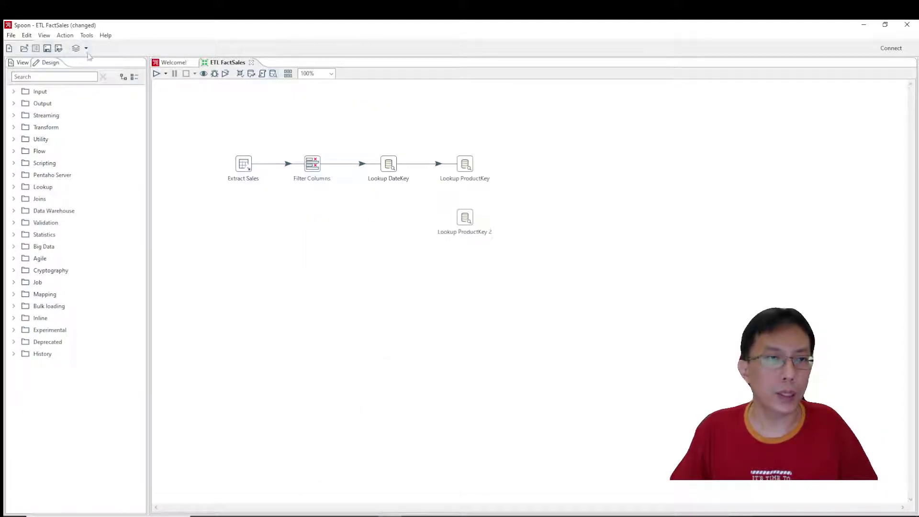
- Open ETL SalesTerritory.ktr, examine the update type of each field in Load into DimSalesTerritory, and close the transformation
click(22, 50)
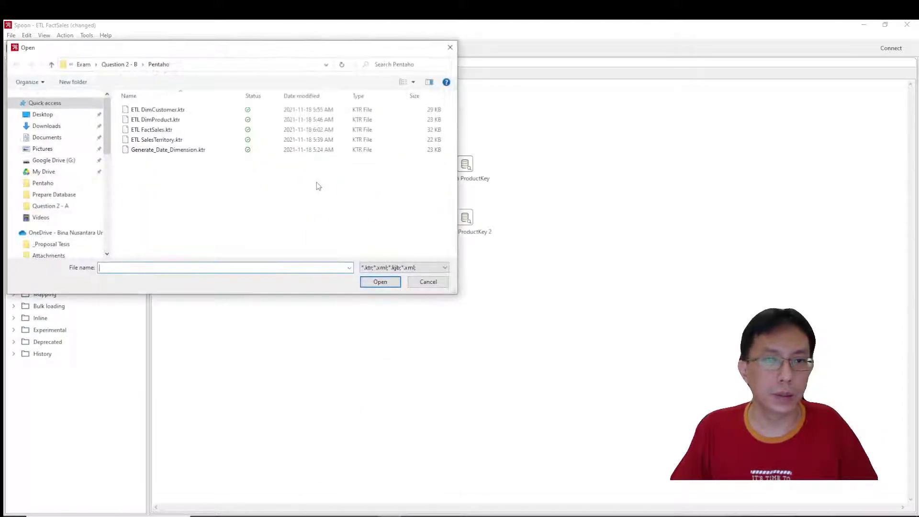
double_click(158, 140)
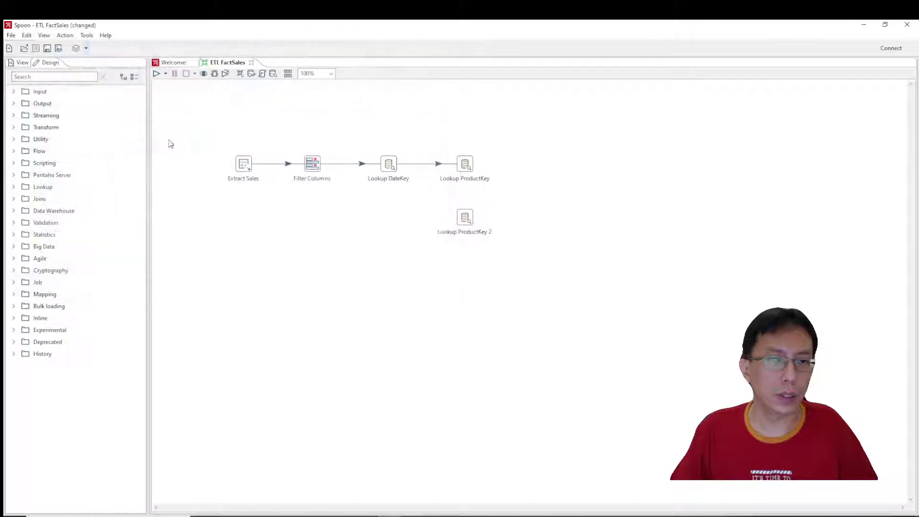
double_click(341, 177)
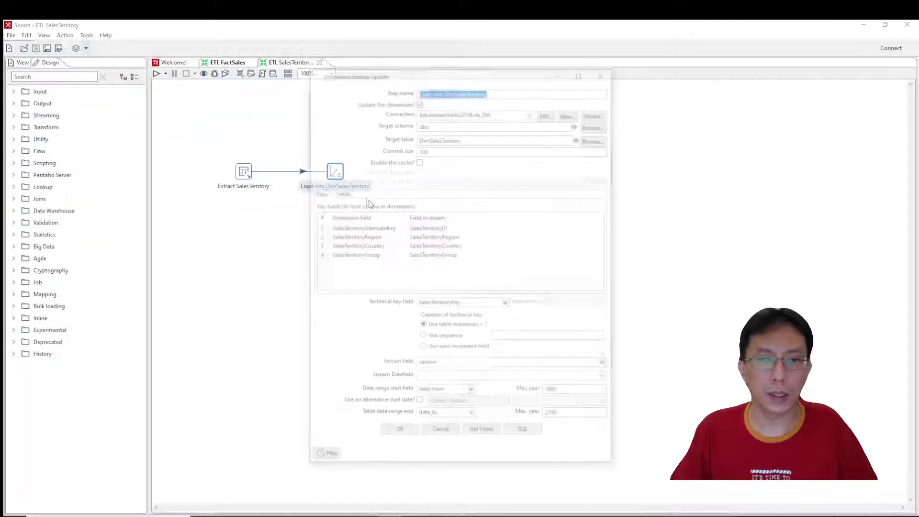
click(343, 193)
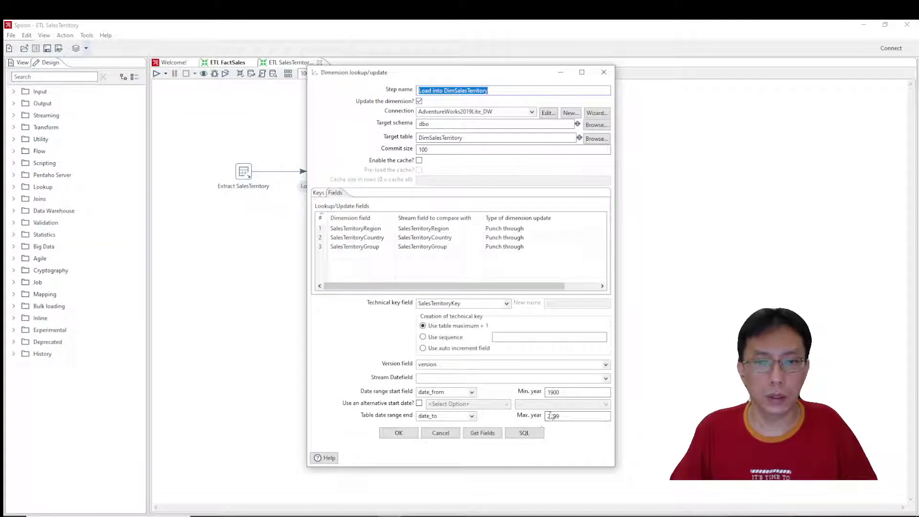
click(445, 434)
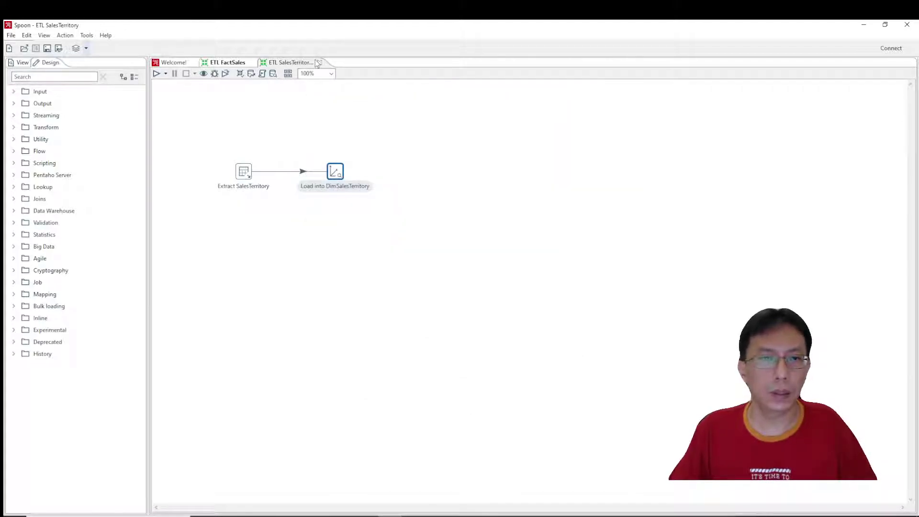
click(318, 63)
- Open ETL DimCustomer.ktr, examine the update type of each field in Load into DimCustomer, and close the transformation
click(24, 48)
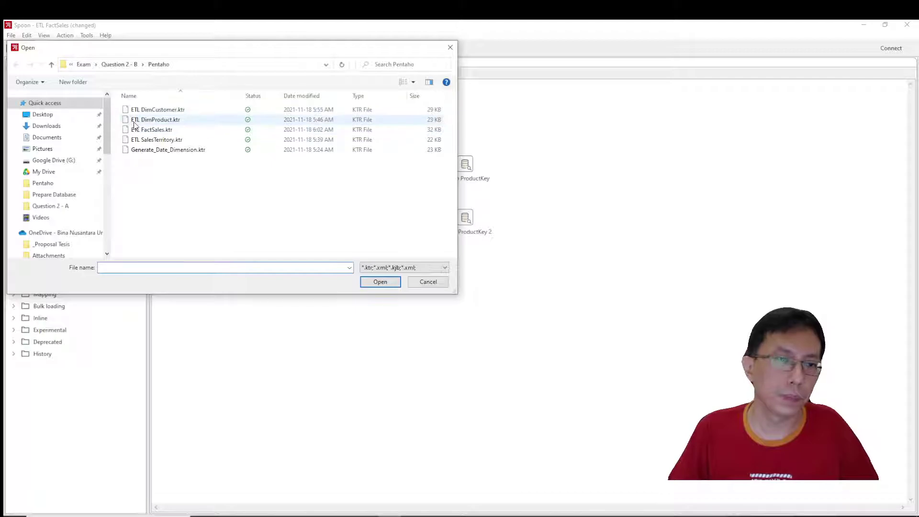
click(145, 112)
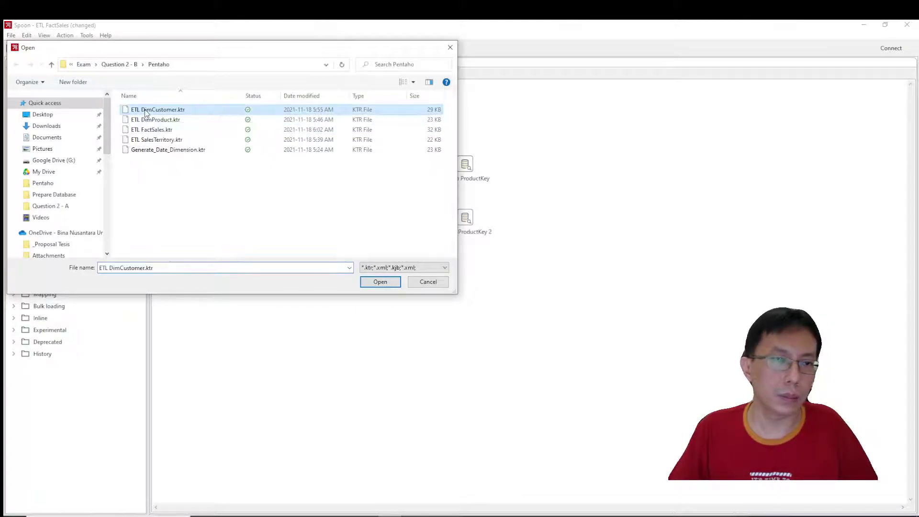
double_click(145, 111)
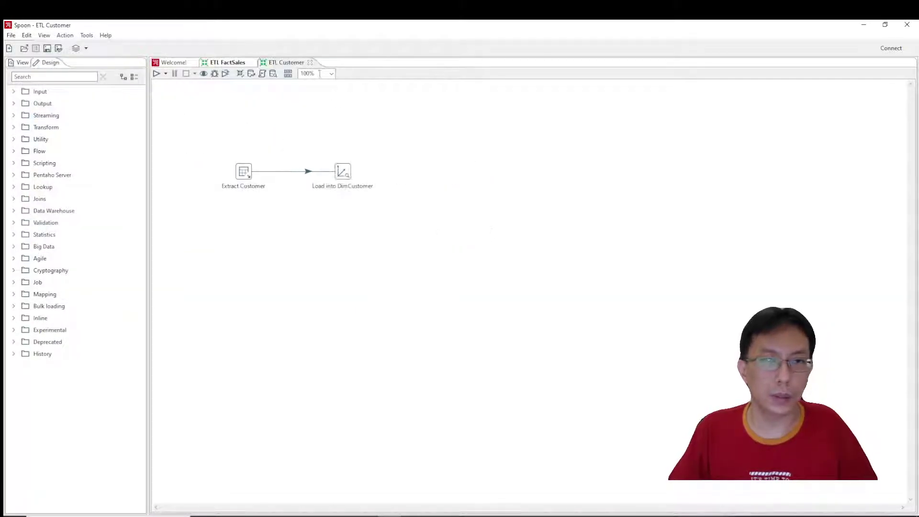
mouse_move(340, 173)
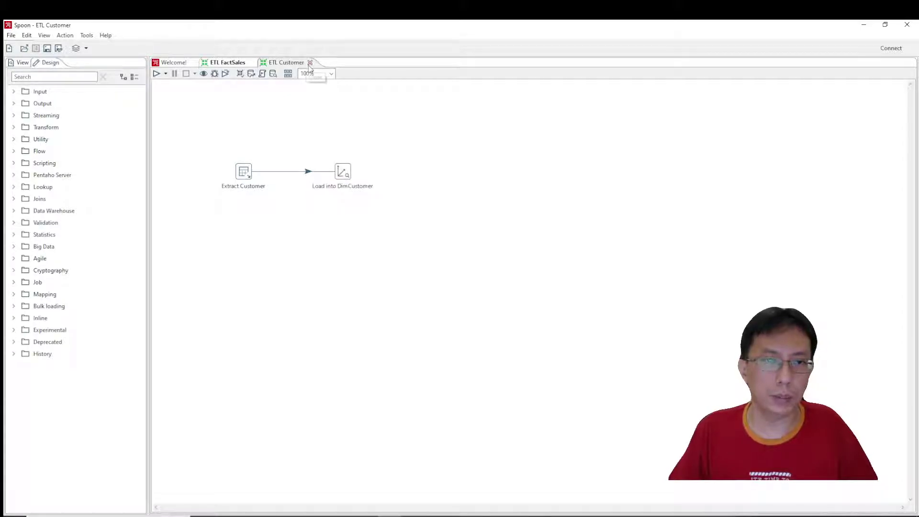
double_click(347, 178)
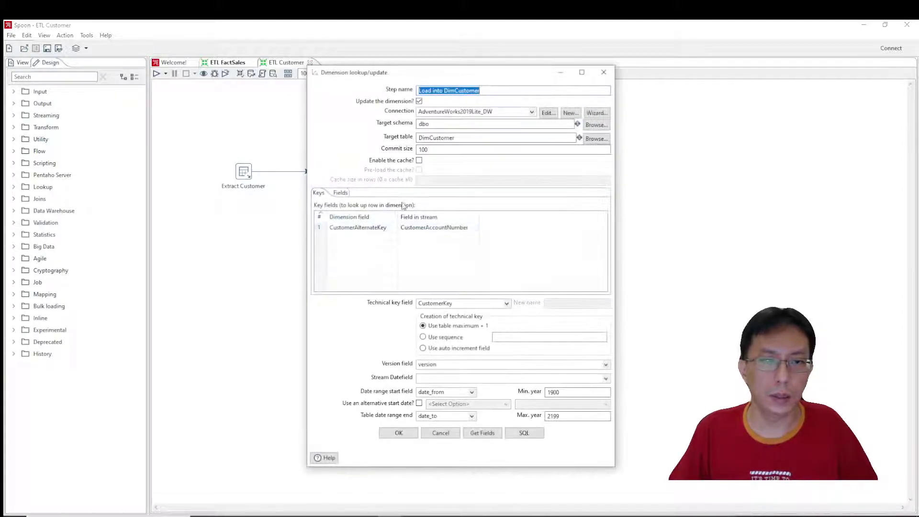
click(335, 192)
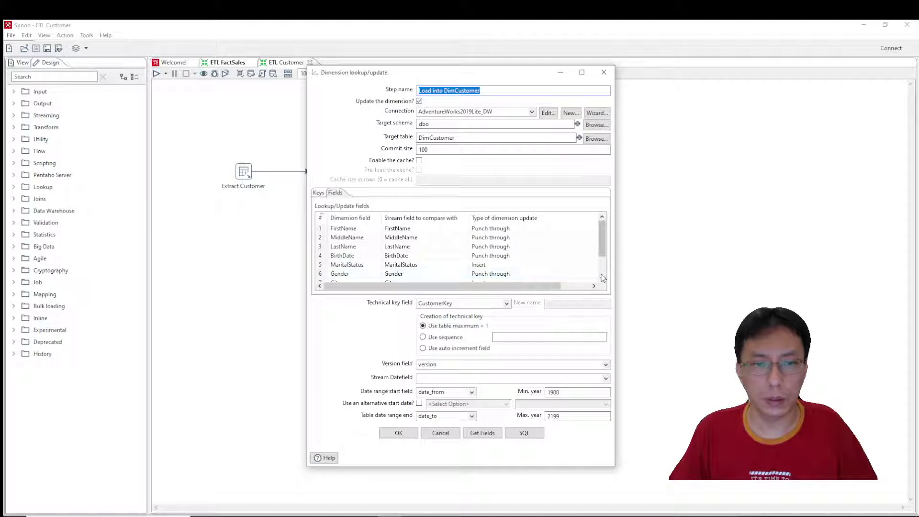
scroll(602, 268, down, 1)
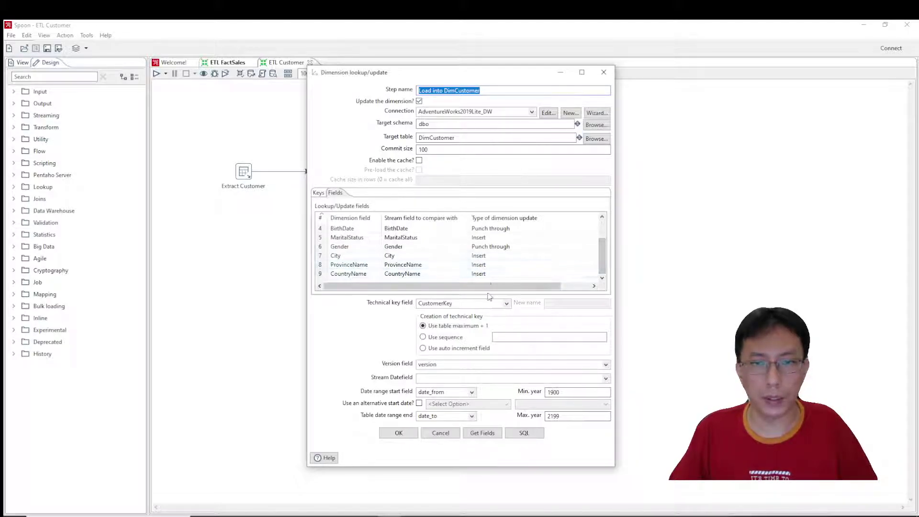
click(441, 433)
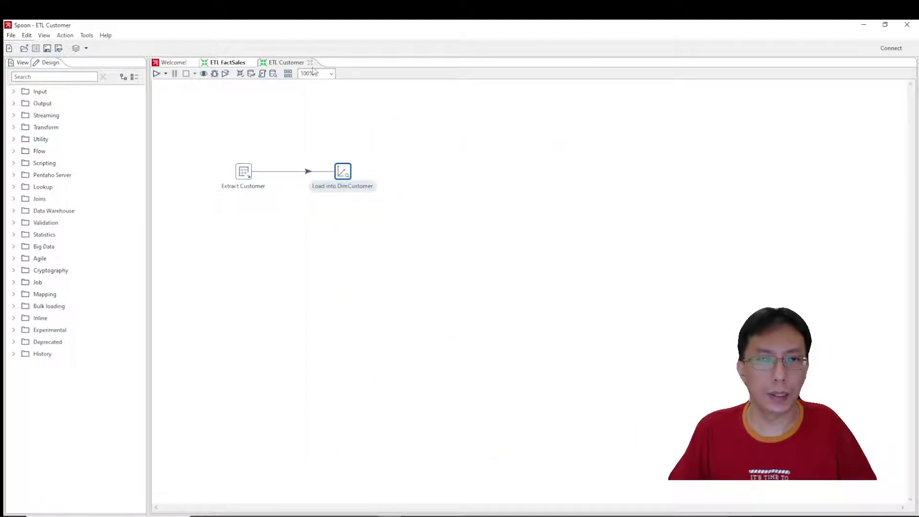
click(310, 62)
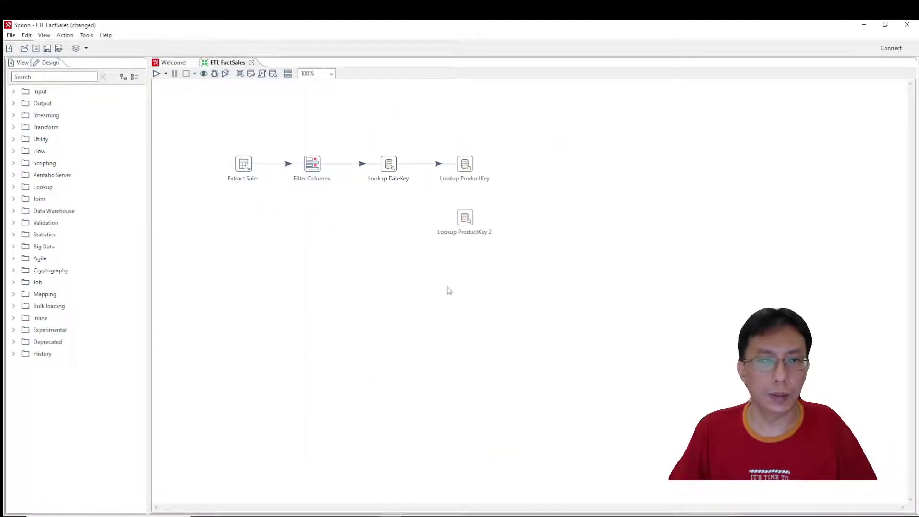
- Rename the duplicated step Lookup ProductKey 2 as Lookup CustomerKey and set its lookup table to DimCustomer
double_click(465, 221)
drag(307, 140, 484, 140)
key(End)
key(ctrl+shift+Left)
key(ctrl+shift+Left)
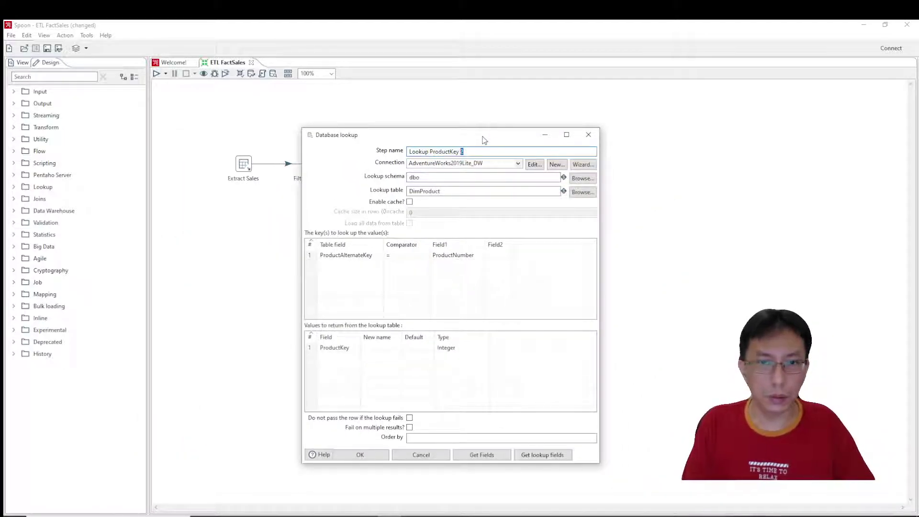
text(CustomerKey)
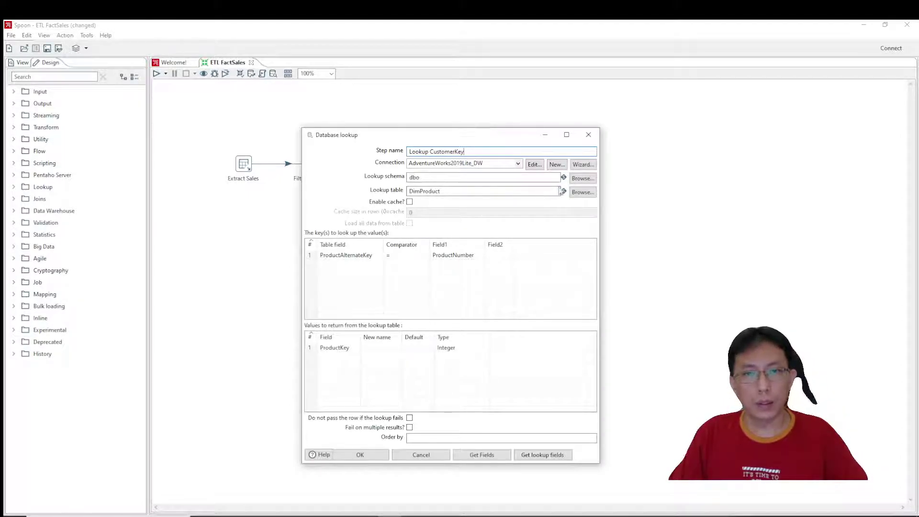
click(583, 192)
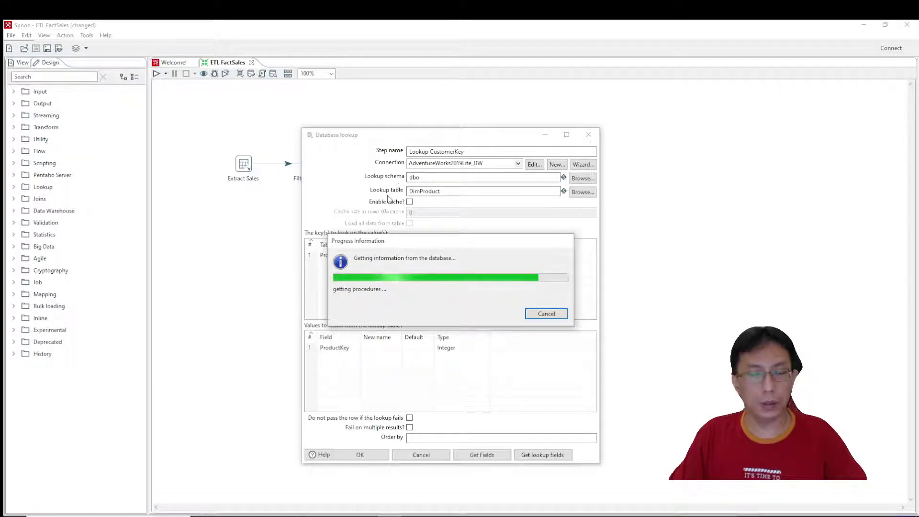
double_click(373, 142)
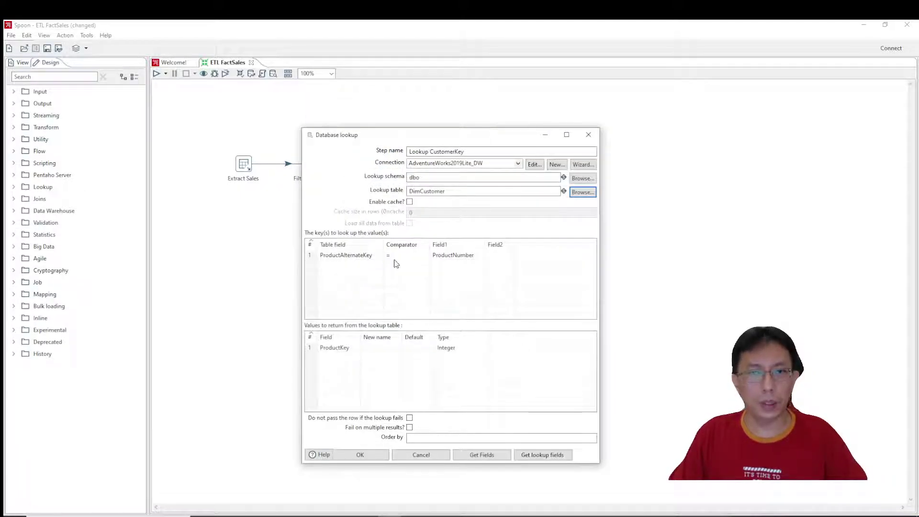
- Delete the ProductAlternateKey row from the lookup keys and accept the Lookup CustomerKey settings
click(482, 455)
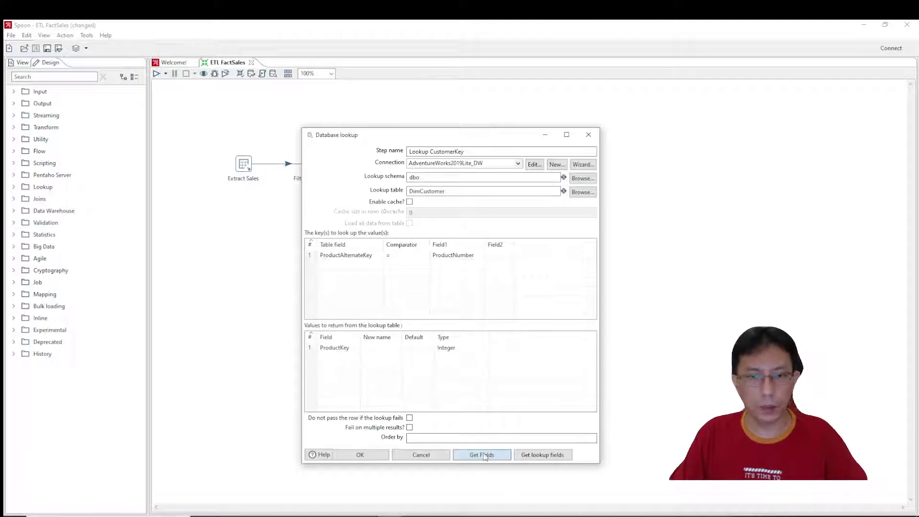
click(309, 255)
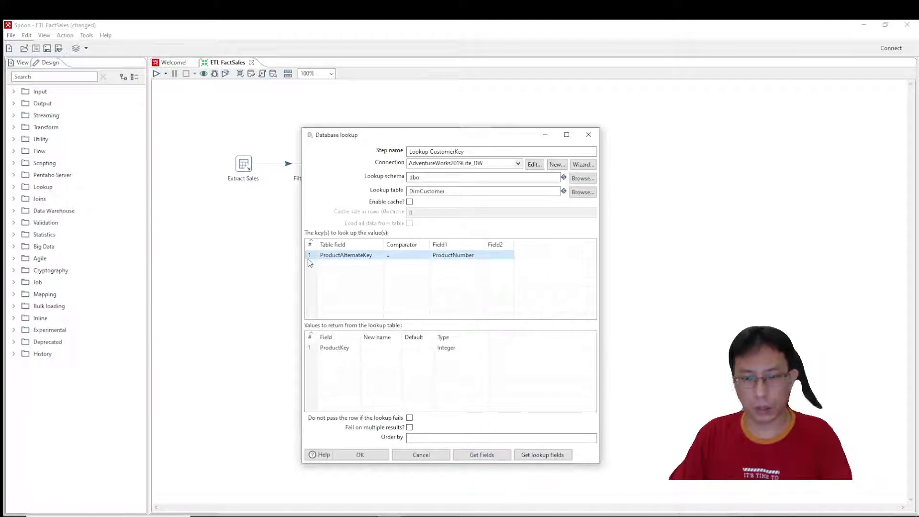
key(Delete)
click(492, 456)
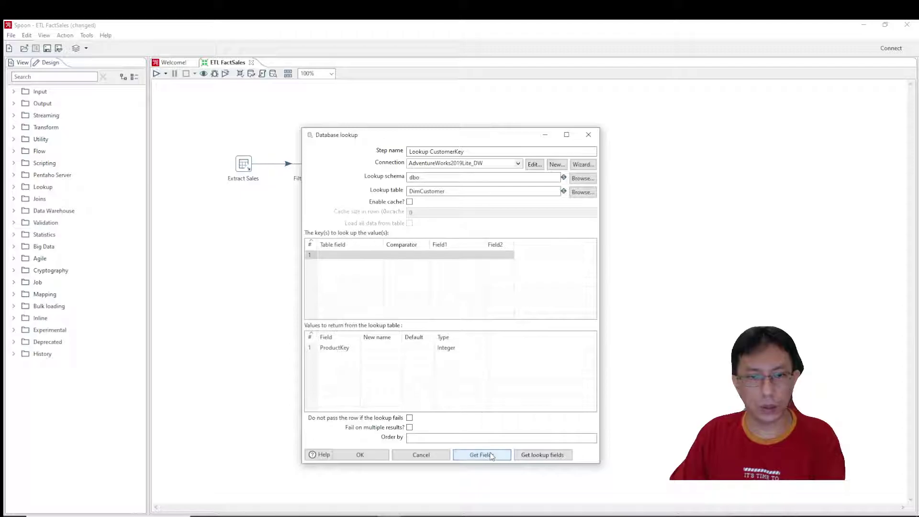
drag(480, 139, 430, 166)
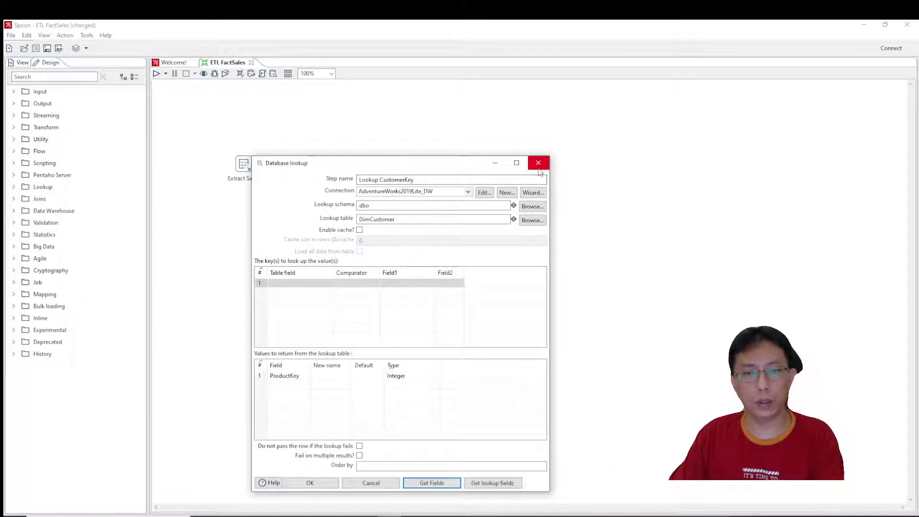
click(310, 483)
- Connect the Lookup ProductKey step to the Lookup CustomerKey step with a hop
mouse_move(469, 170)
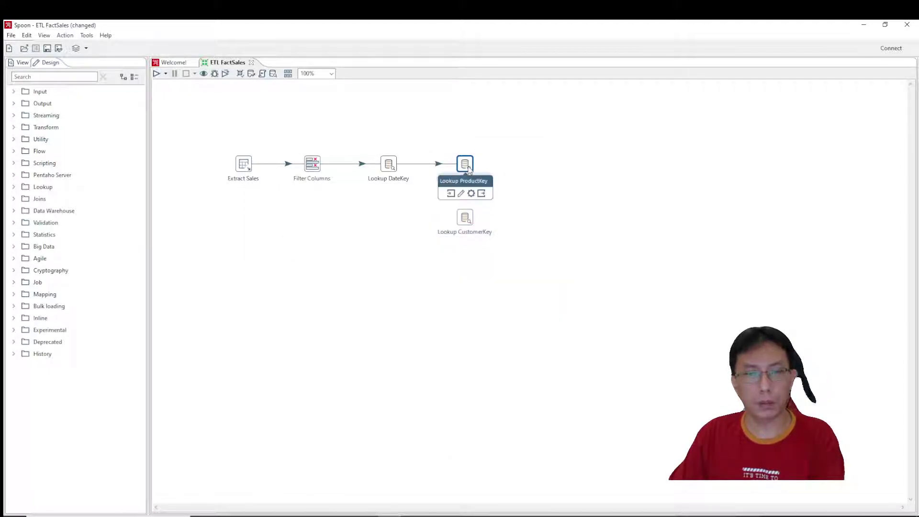
drag(465, 228, 467, 228)
click(474, 232)
- Fill the lookup keys of Lookup CustomerKey with the incoming fields and delete all rows except CustomerAccountNumber
double_click(465, 220)
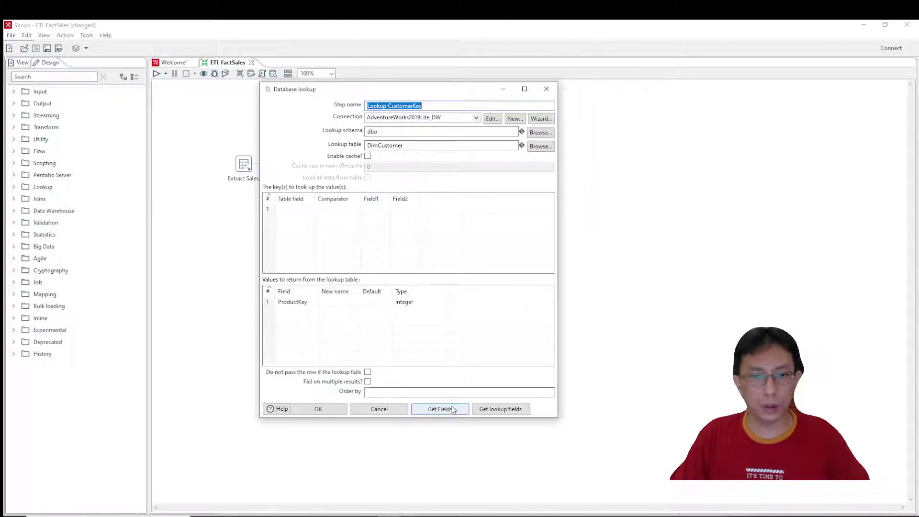
click(453, 410)
click(271, 213)
shift+click(268, 218)
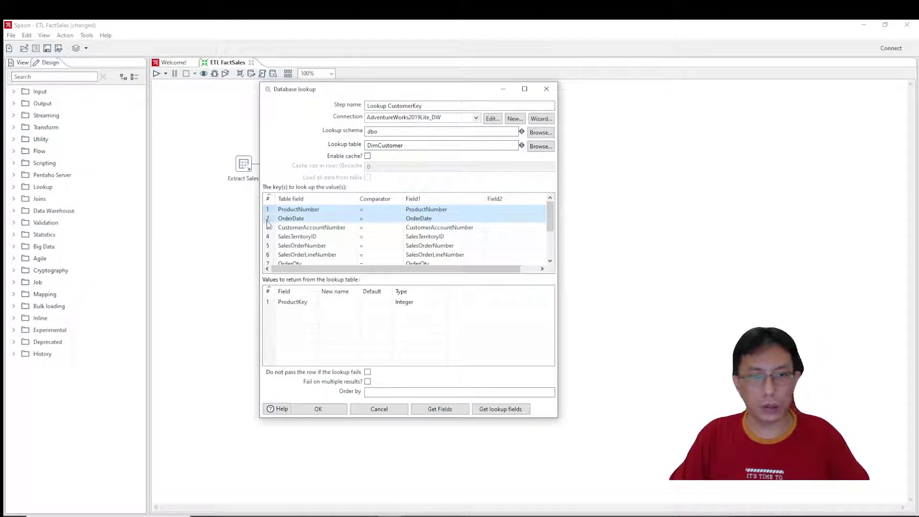
key(Delete)
click(268, 219)
shift+click(271, 237)
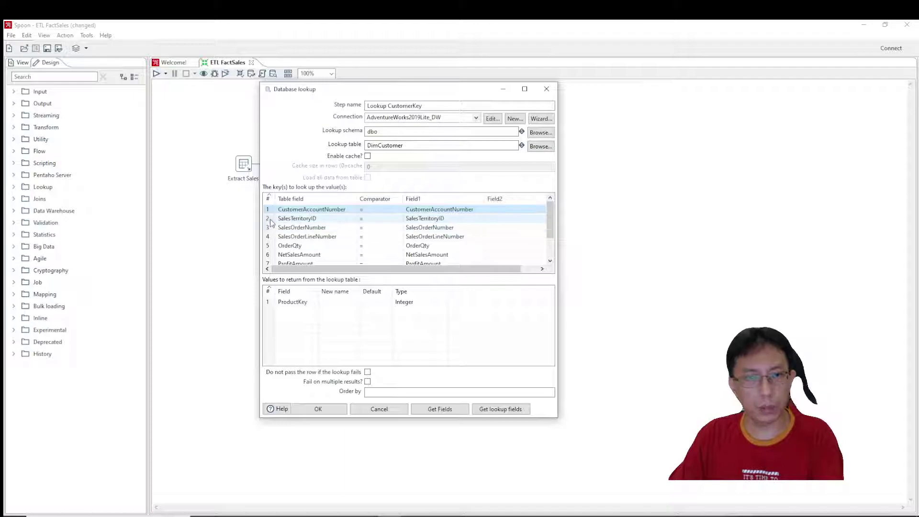
key(Delete)
click(269, 218)
shift+click(271, 237)
key(Delete)
key(Delete)
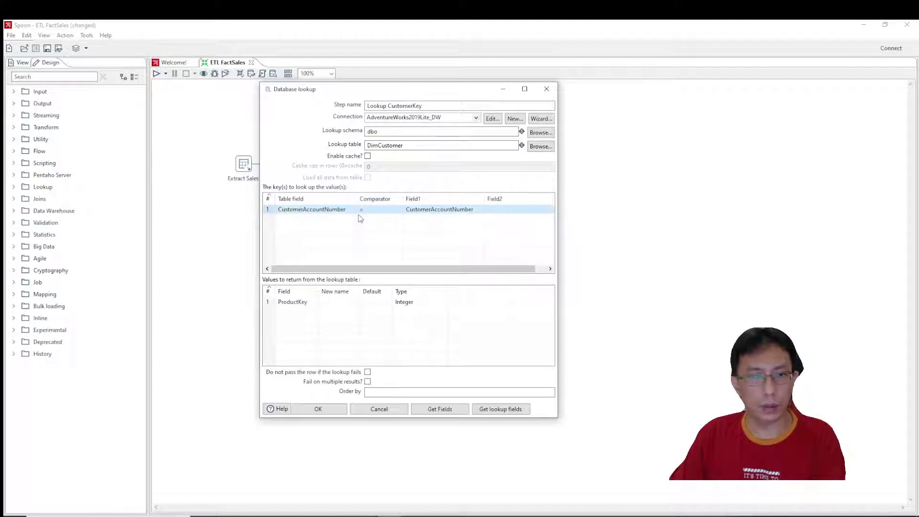
- Match the CustomerAccountNumber lookup key against the table field CustomerAlternateKey
click(353, 212)
click(353, 211)
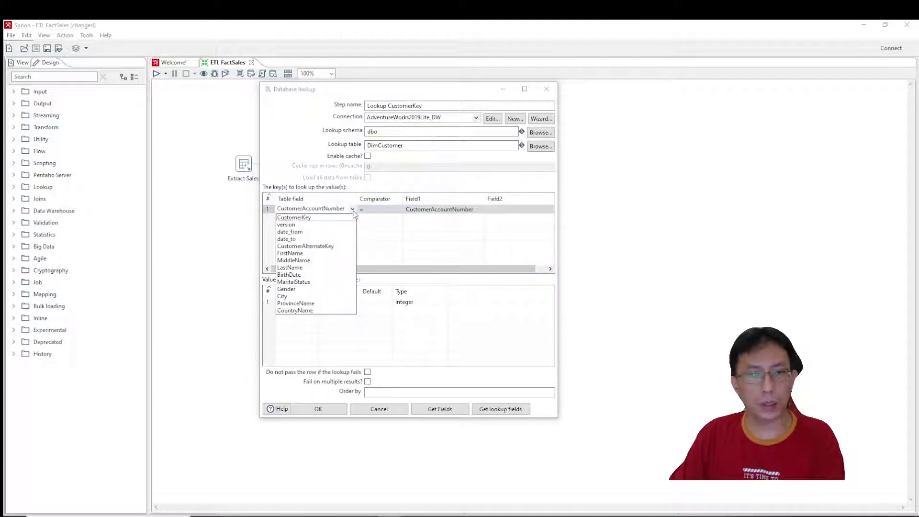
click(305, 259)
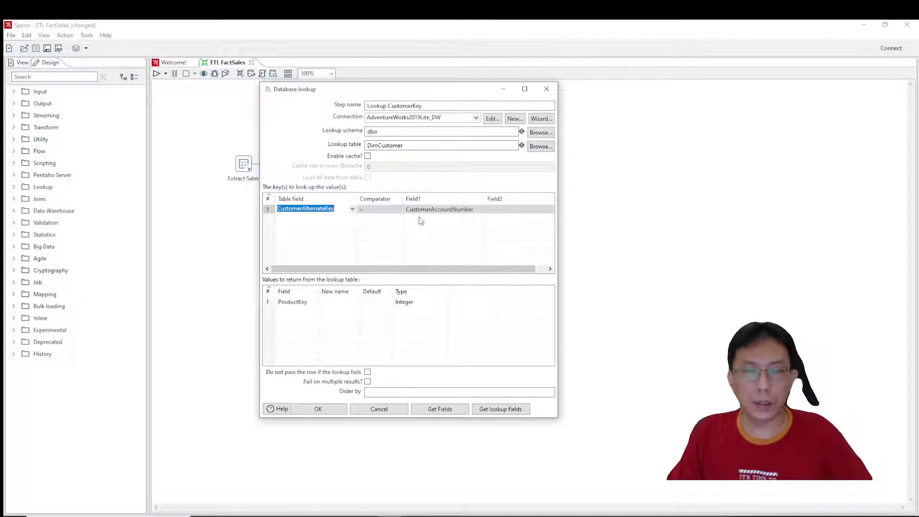
- Add a second lookup key that compares date_from <= OrderDate
key(Down)
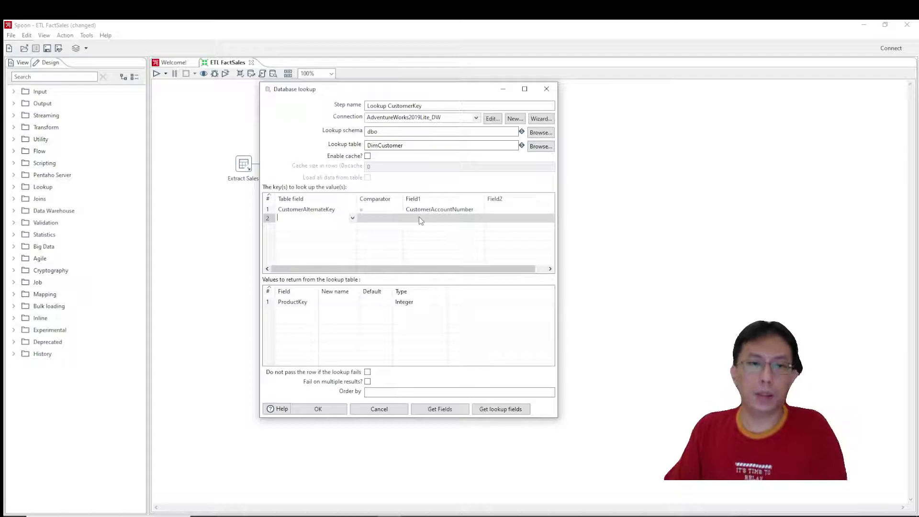
click(417, 218)
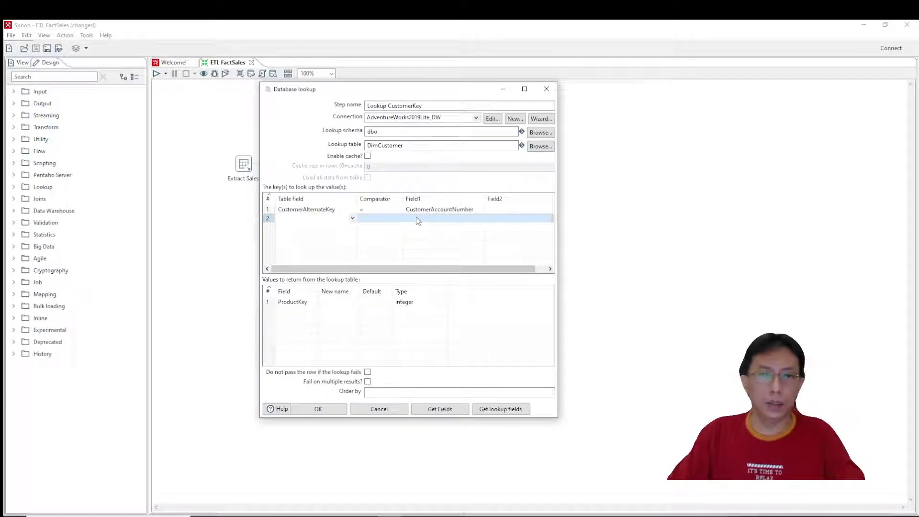
click(444, 220)
click(480, 218)
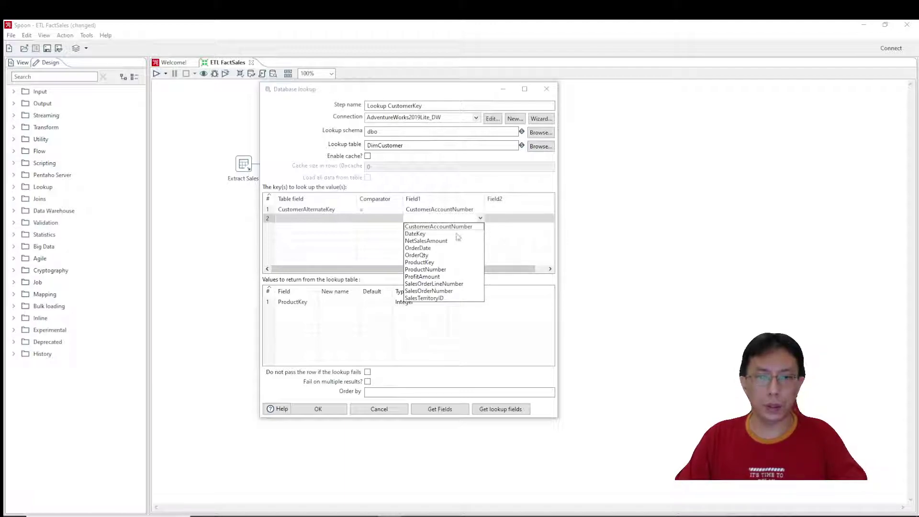
click(419, 248)
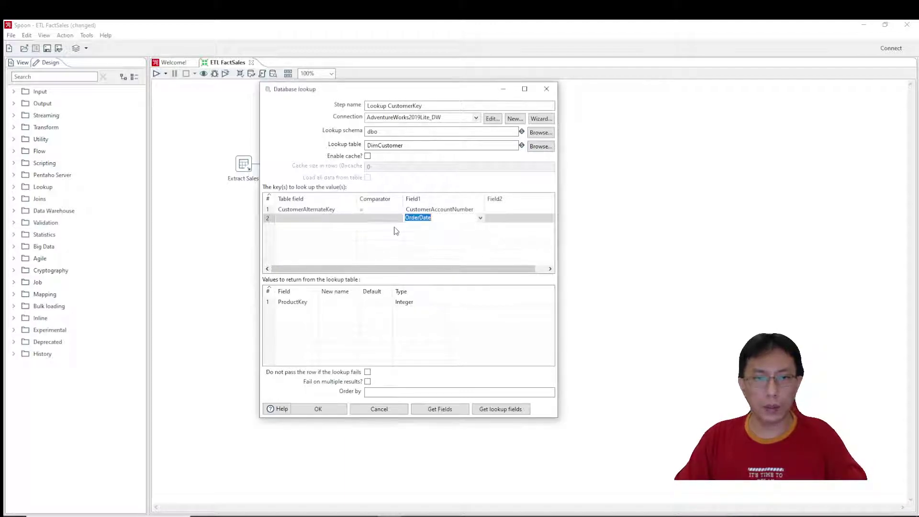
click(397, 220)
click(399, 219)
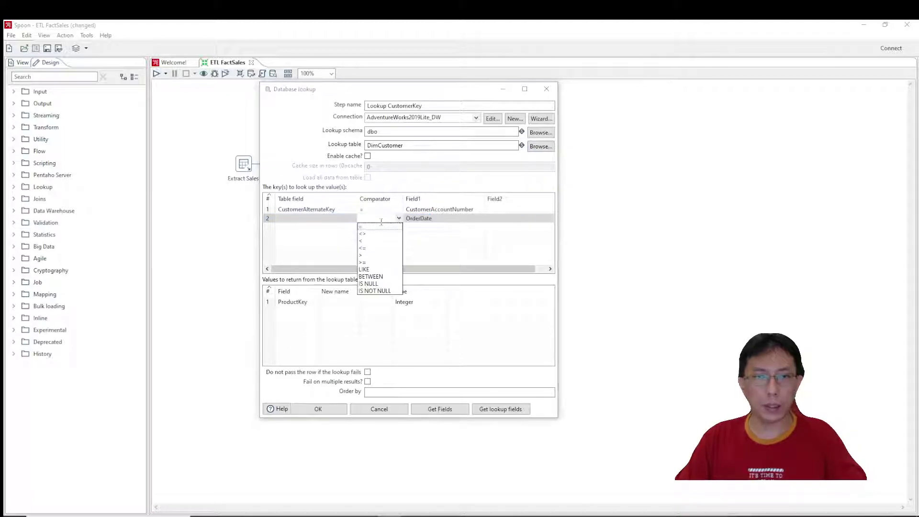
click(363, 248)
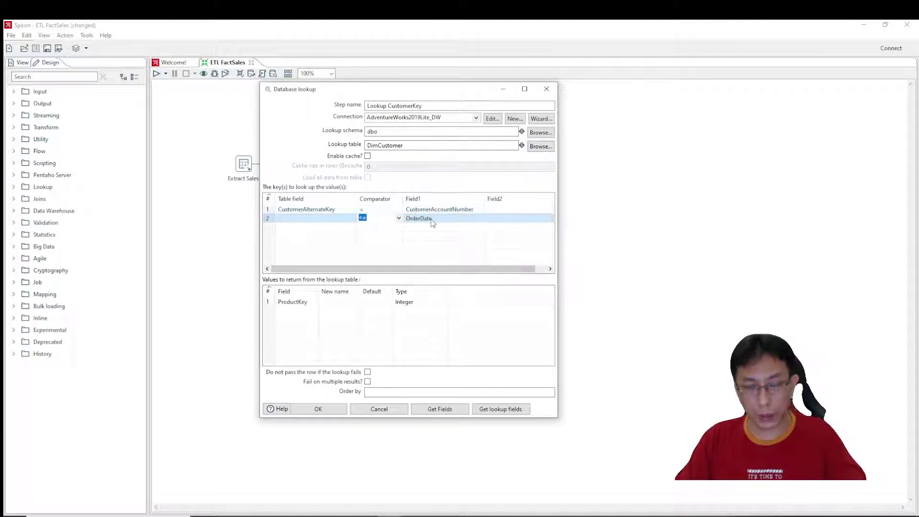
click(344, 218)
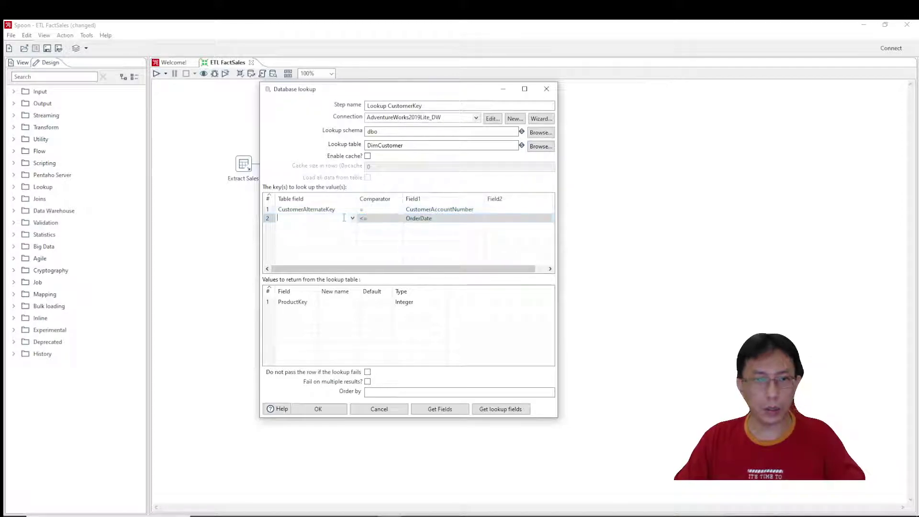
click(352, 217)
click(309, 246)
- Add a third lookup key that compares date_to >= OrderDate and order the lookup by version DESC
key(Down)
click(435, 228)
click(480, 228)
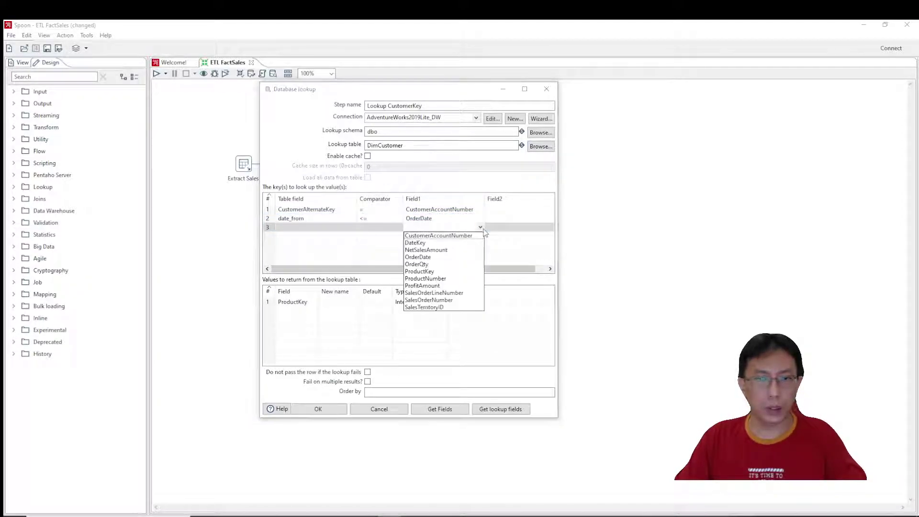
click(417, 257)
click(394, 228)
click(399, 228)
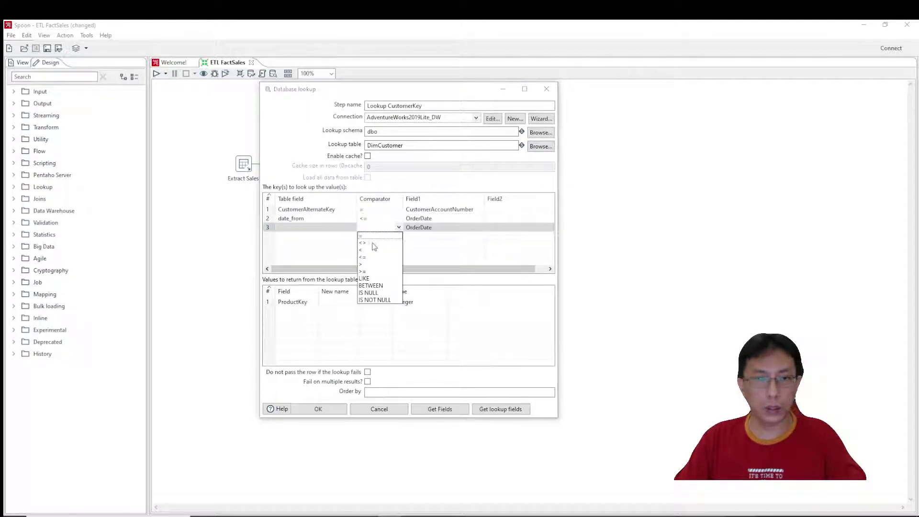
click(363, 272)
click(316, 228)
click(352, 228)
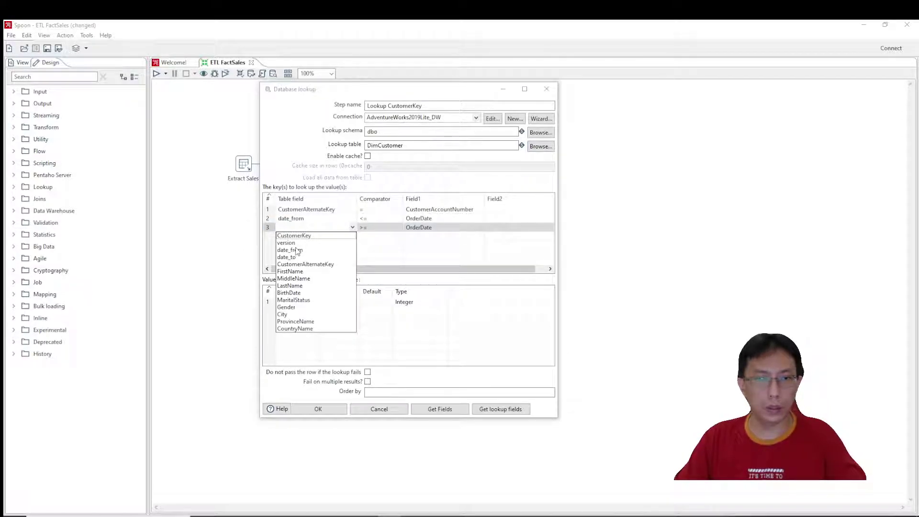
click(290, 257)
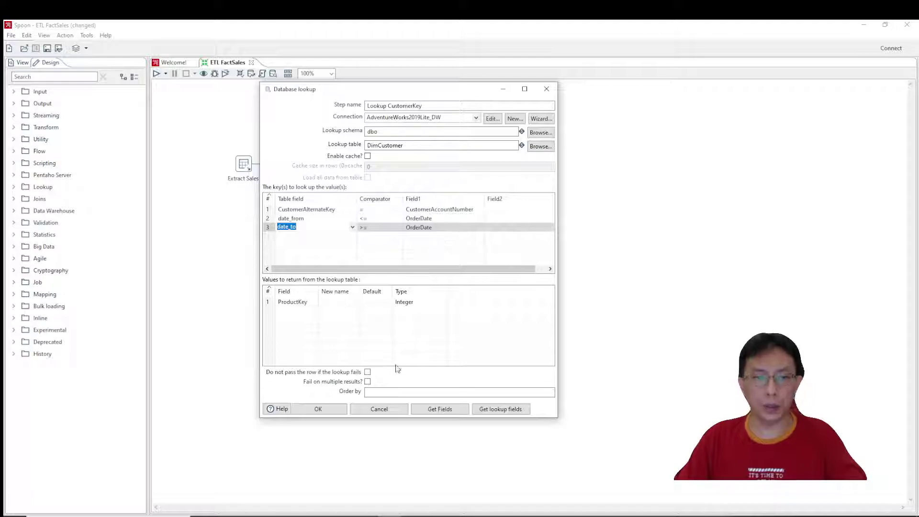
click(420, 394)
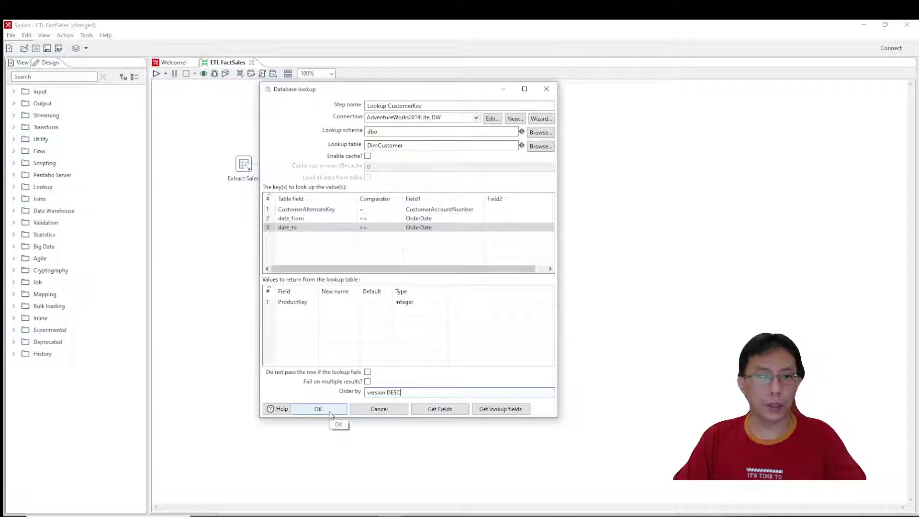
- Delete the ProductKey return value and load all lookup fields of DimCustomer as return values
click(268, 302)
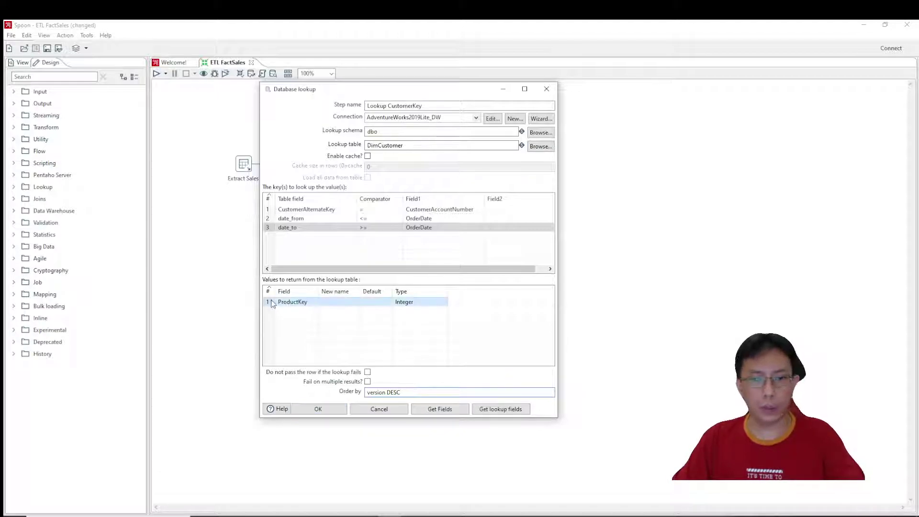
key(Delete)
click(500, 410)
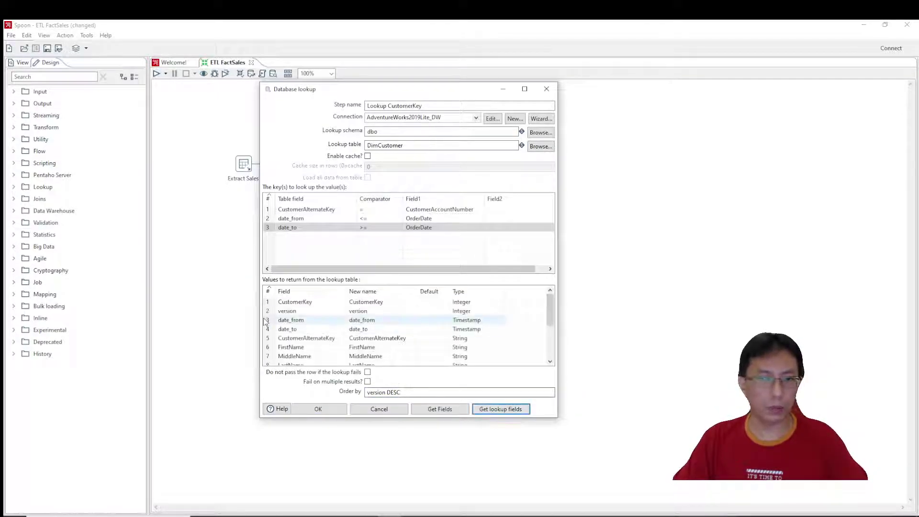
- Delete all return values except CustomerKey and accept the Lookup CustomerKey settings
click(267, 311)
key(Delete)
key(Delete)
key(Delete)
key(Delete)
key(Delete)
key(Delete)
key(Delete)
key(Delete)
key(Delete)
key(Delete)
key(Delete)
key(Delete)
key(Delete)
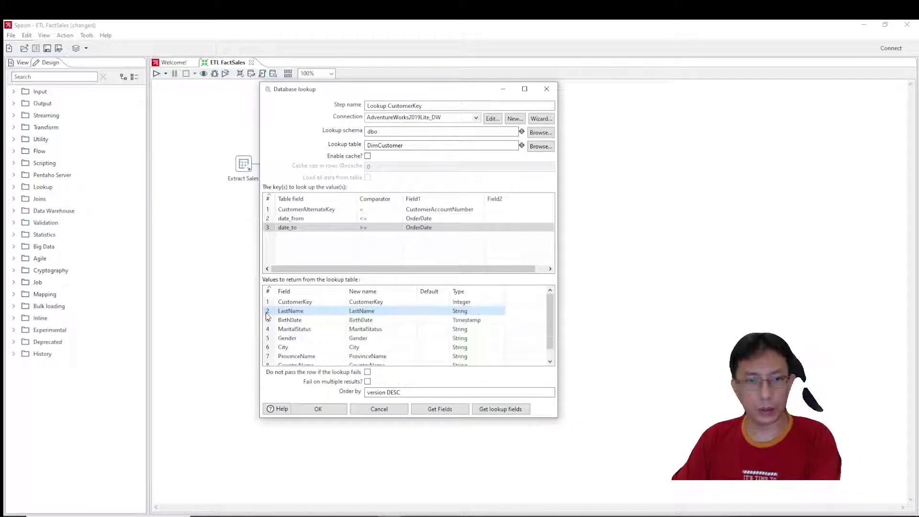
key(Delete)
key(Delete)
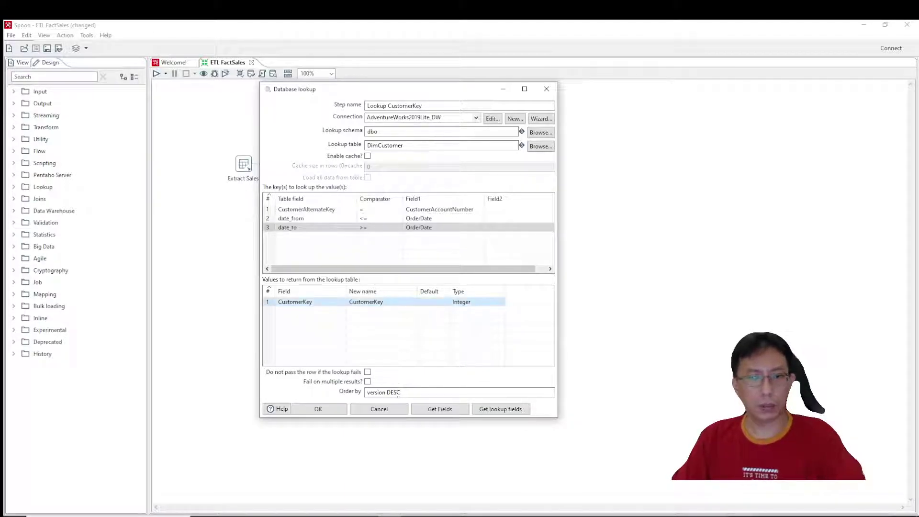
click(318, 409)
click(432, 317)
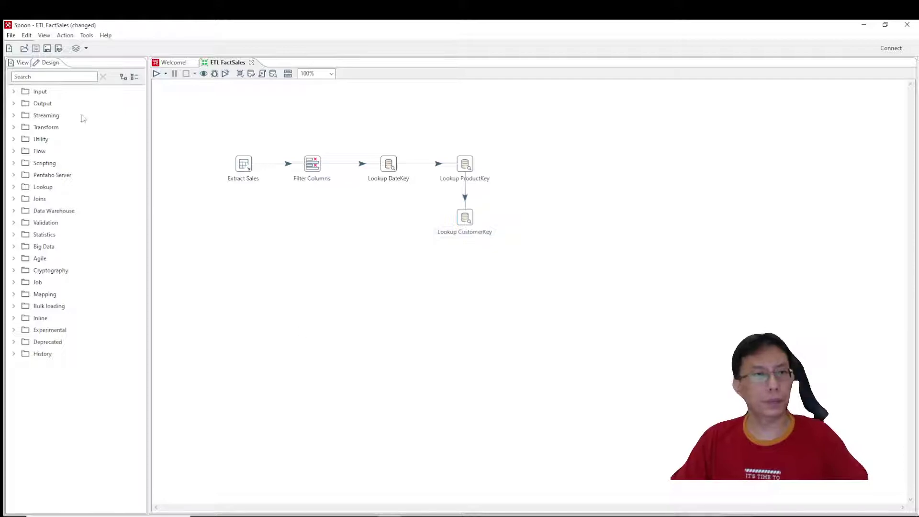
- Find the Select values step and place it on the canvas below Lookup DateKey
click(57, 78)
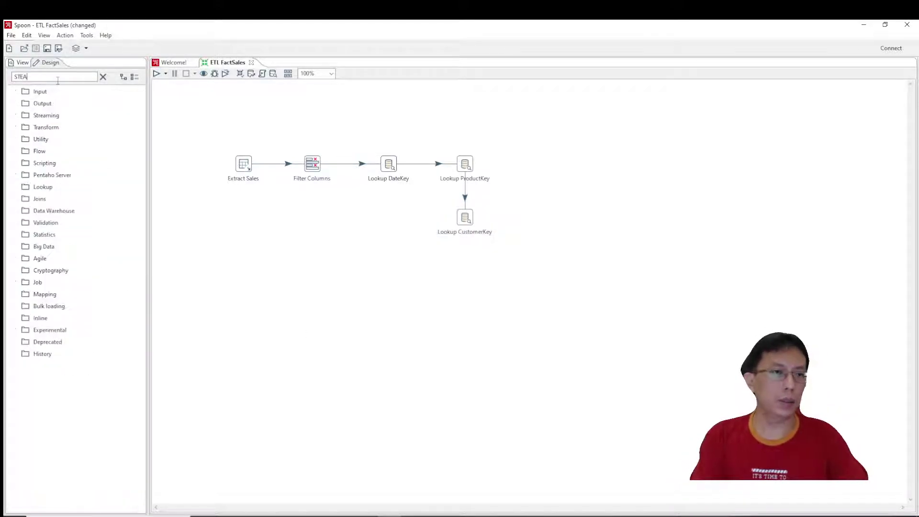
text(SELEC)
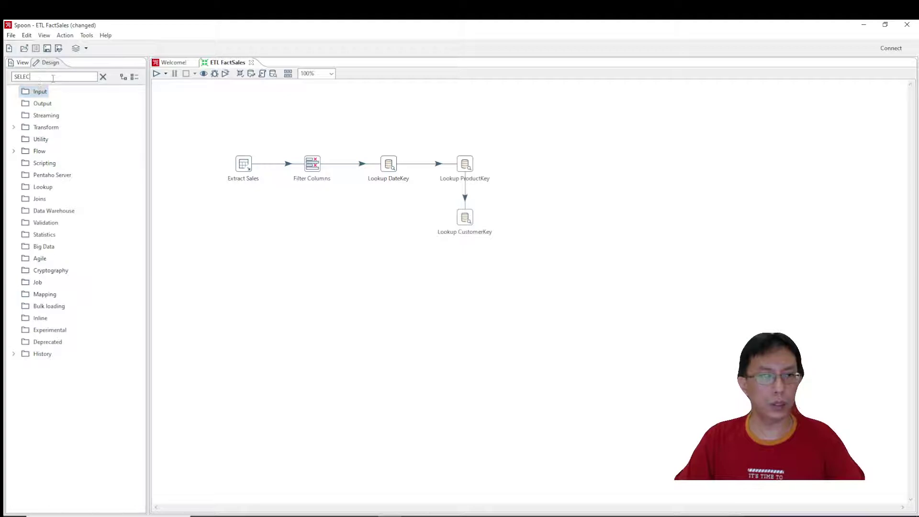
double_click(46, 127)
drag(53, 139, 394, 224)
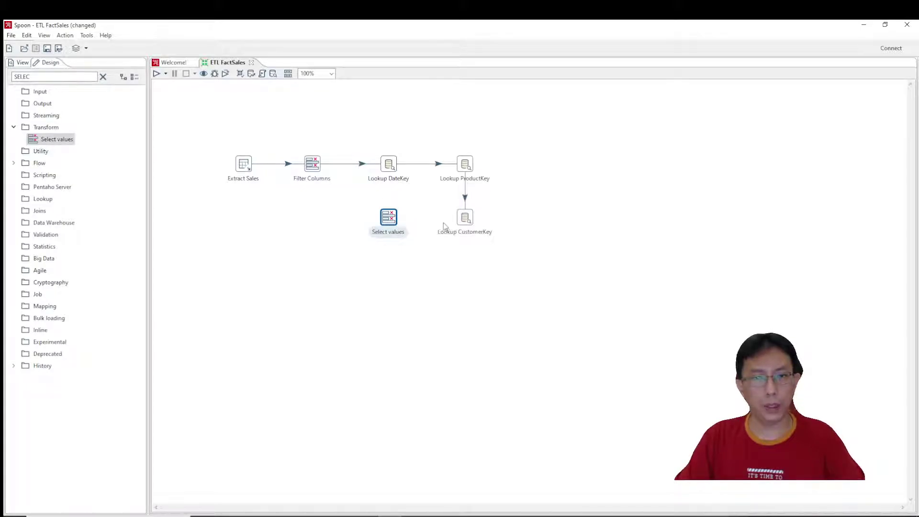
- Connect Lookup CustomerKey to Select values with a hop carrying the main output of the step
click(464, 218)
mouse_move(481, 249)
mouse_down()
mouse_move(437, 248)
mouse_move(392, 221)
mouse_up()
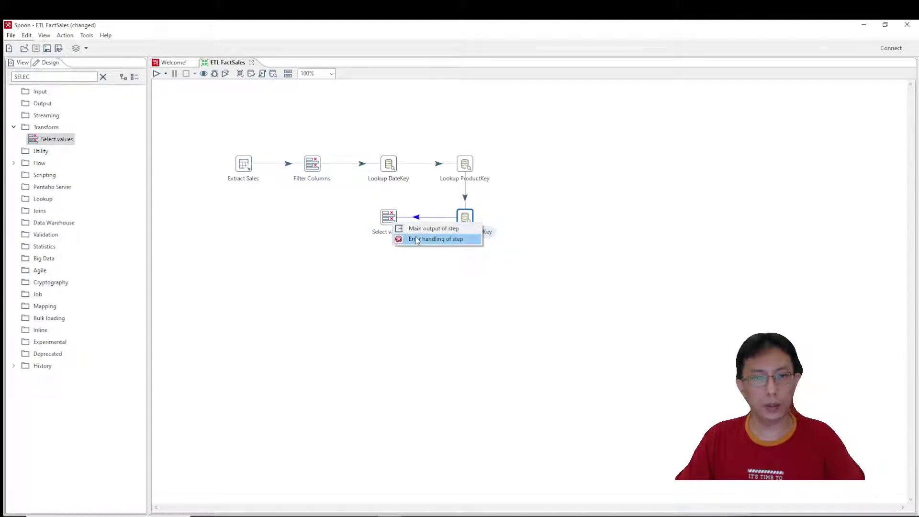
click(432, 229)
- Open the Select values step on the canvas and fill its field list with all incoming fields
double_click(388, 218)
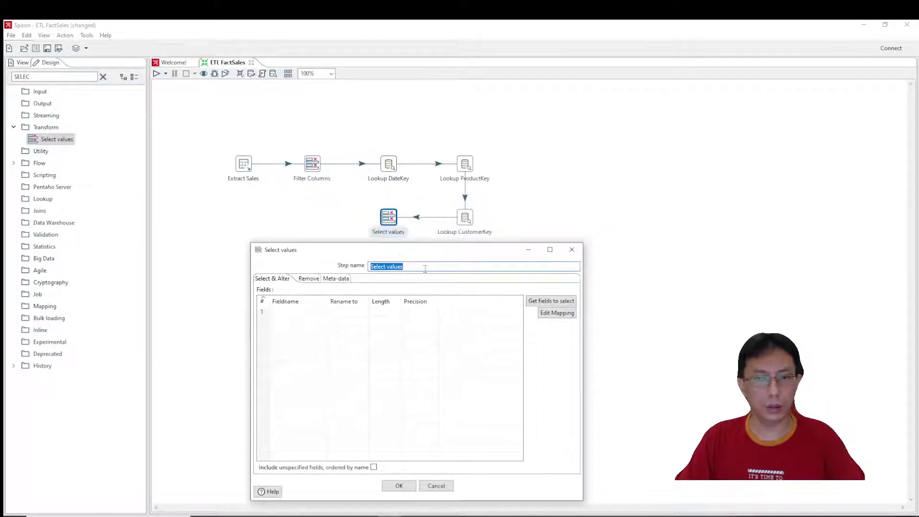
drag(398, 250, 412, 190)
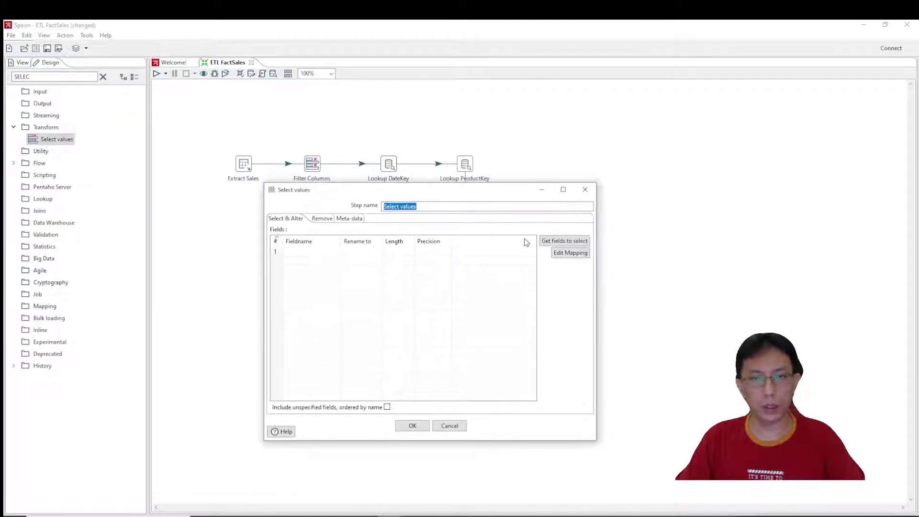
click(564, 241)
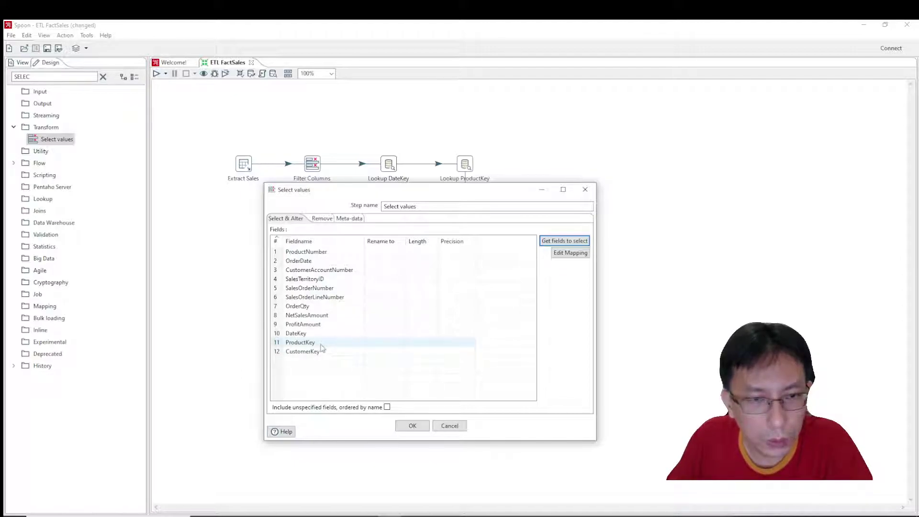
- Move the DateKey field up to the first row of the Select values field list
click(279, 336)
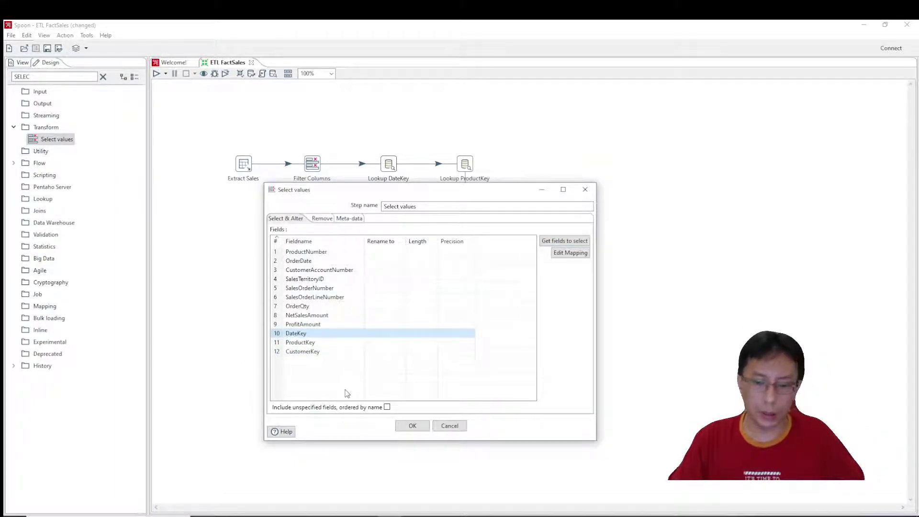
key(ctrl+Up)
key(ctrl+Up)
key(ctrl+Up)
key(ctrl+Up)
key(ctrl+Up)
key(ctrl+Up)
key(ctrl+Up)
key(ctrl+Up)
key(ctrl+Up)
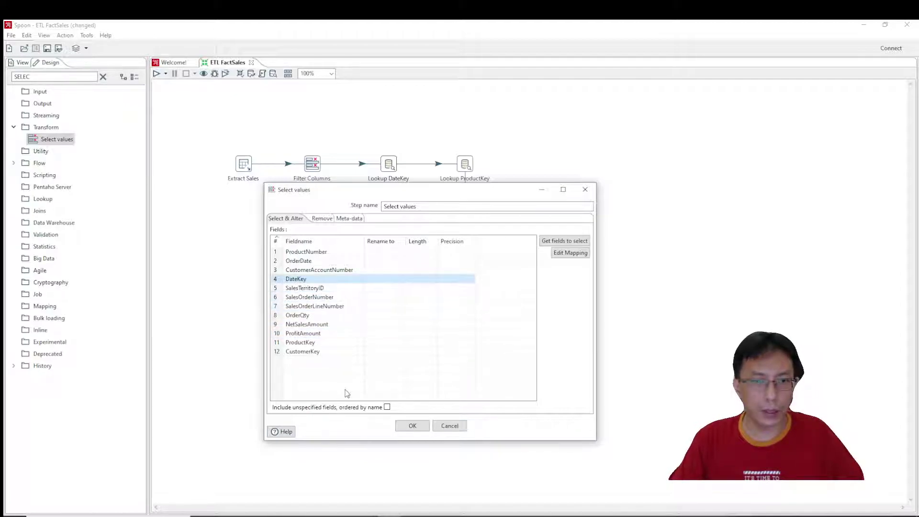
key(Down)
key(Down)
key(Down)
key(Down)
key(Down)
key(Down)
key(Down)
key(Down)
key(Down)
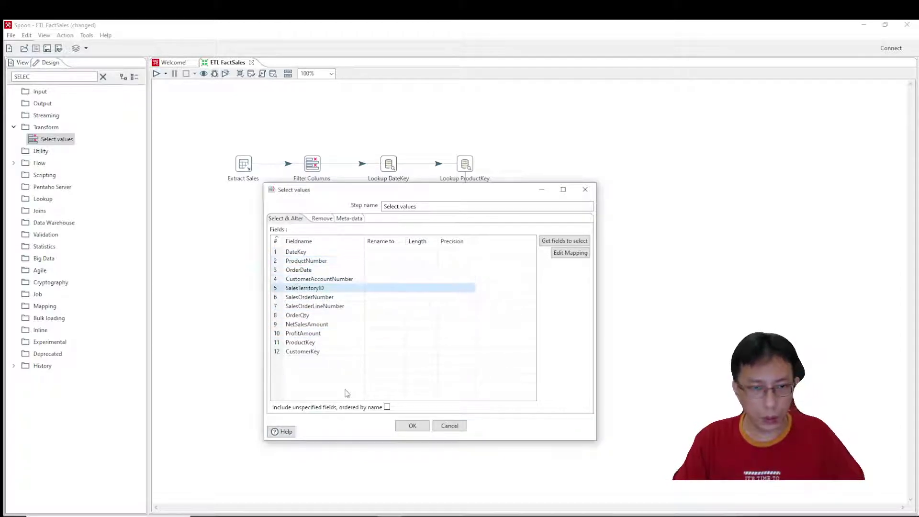
key(Down)
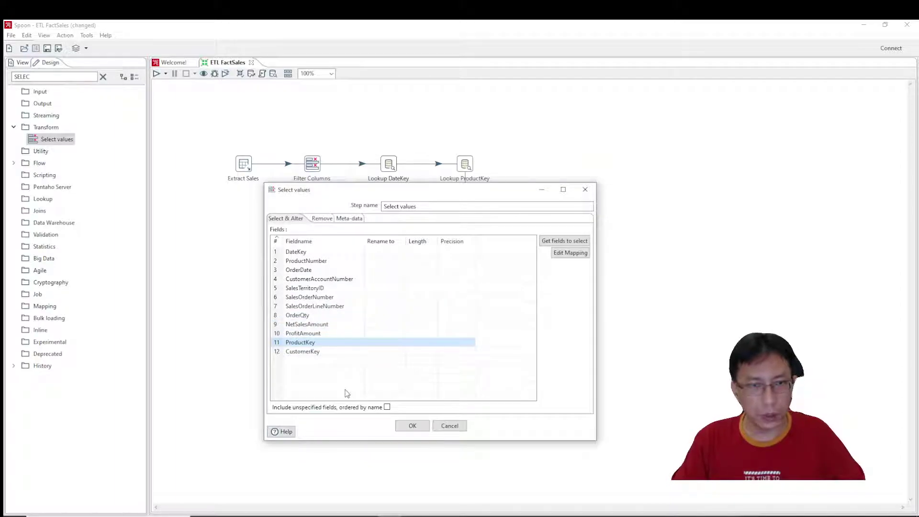
key(Up)
key(Up)
key(Up)
key(Up)
key(Up)
key(Up)
key(Up)
key(Up)
key(Up)
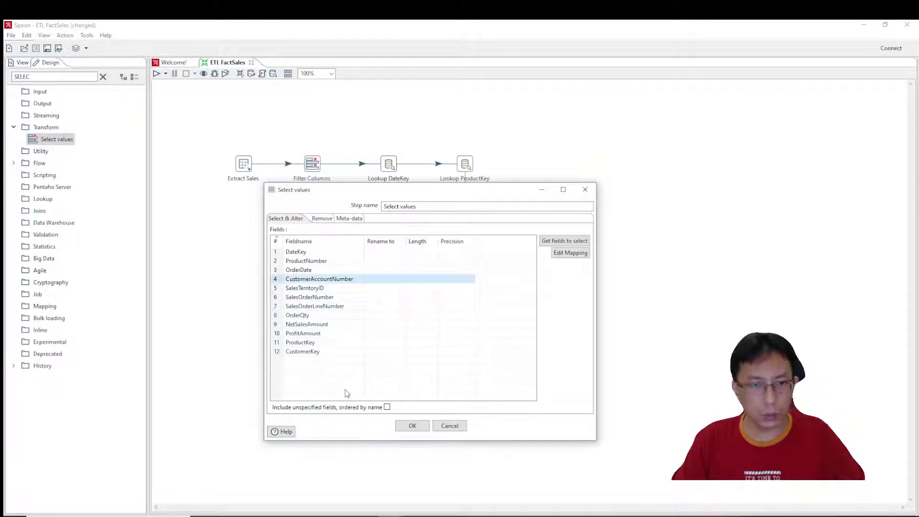
key(Up)
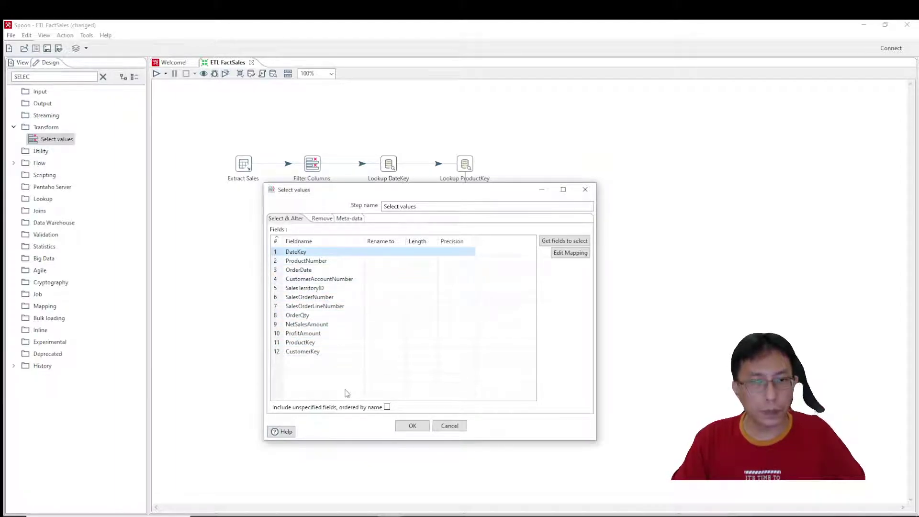
- Move the ProductKey field up to the first row of the Select values field list, checking the FactSales column order in Skenario.sql
key(Down)
key(Down)
key(Down)
key(Down)
key(Down)
key(Down)
key(Down)
key(Down)
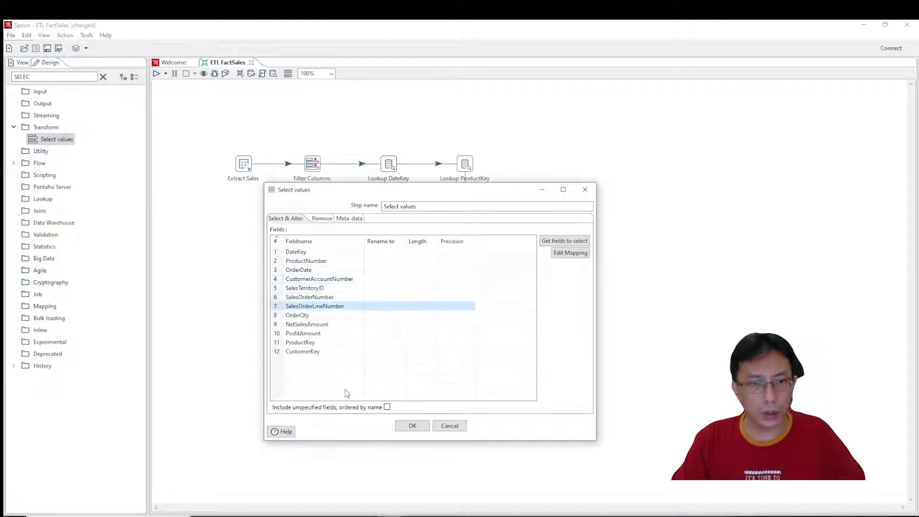
key(Down)
key(Down)
key(Down)
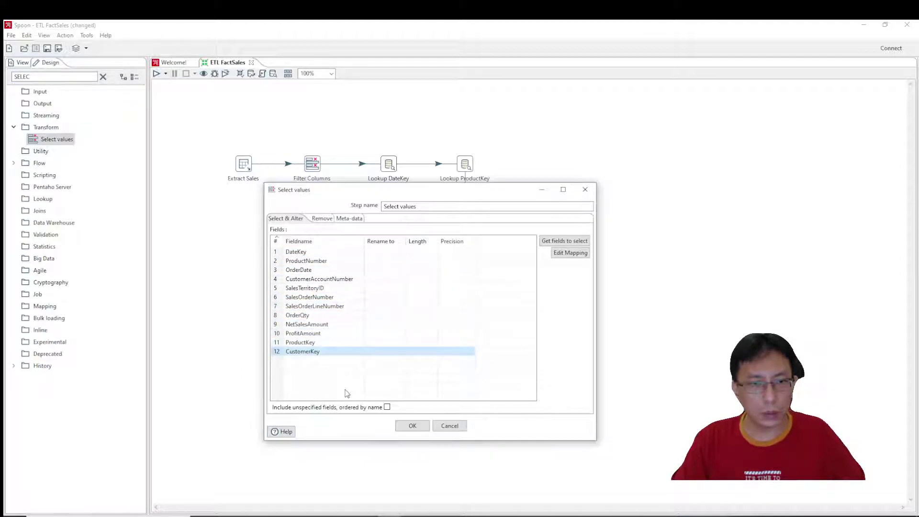
key(Up)
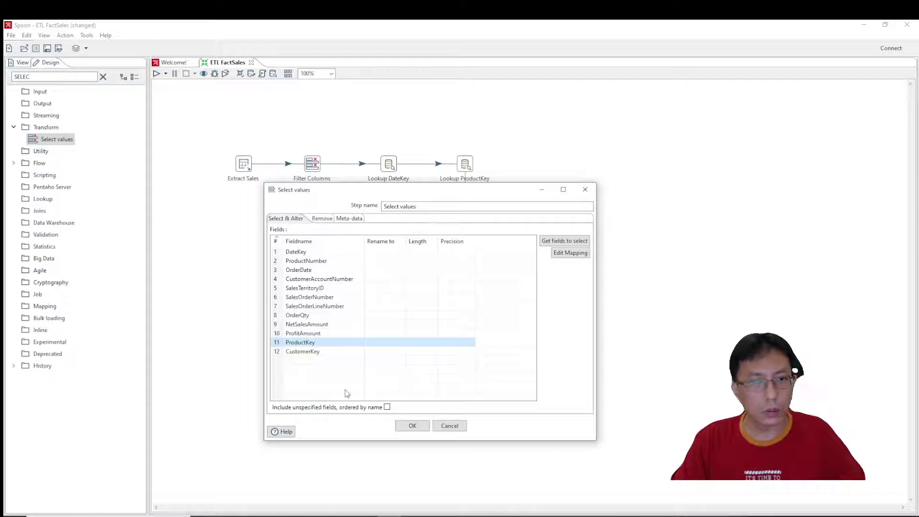
key(ctrl+Up)
key(ctrl+Up)
key(ctrl+Up)
key(ctrl+Up)
key(ctrl+Up)
key(ctrl+Up)
key(ctrl+Up)
key(ctrl+Up)
key(ctrl+Up)
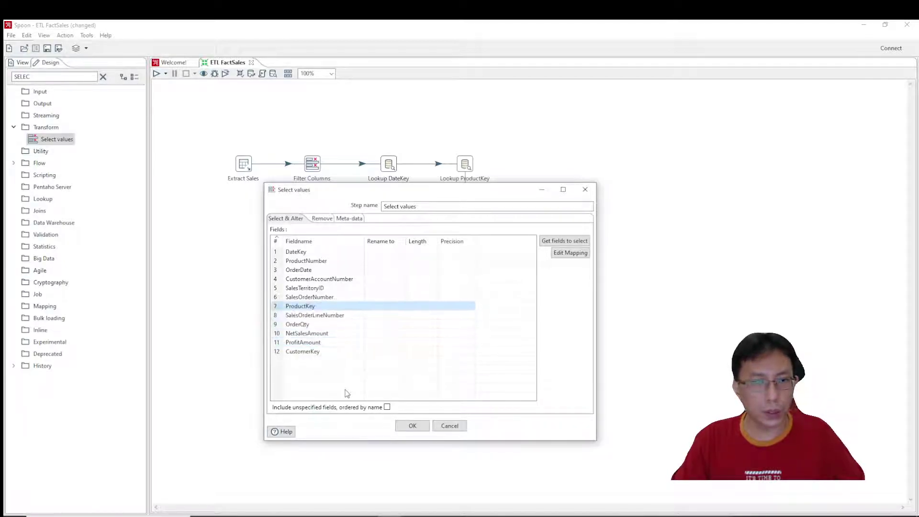
click(328, 510)
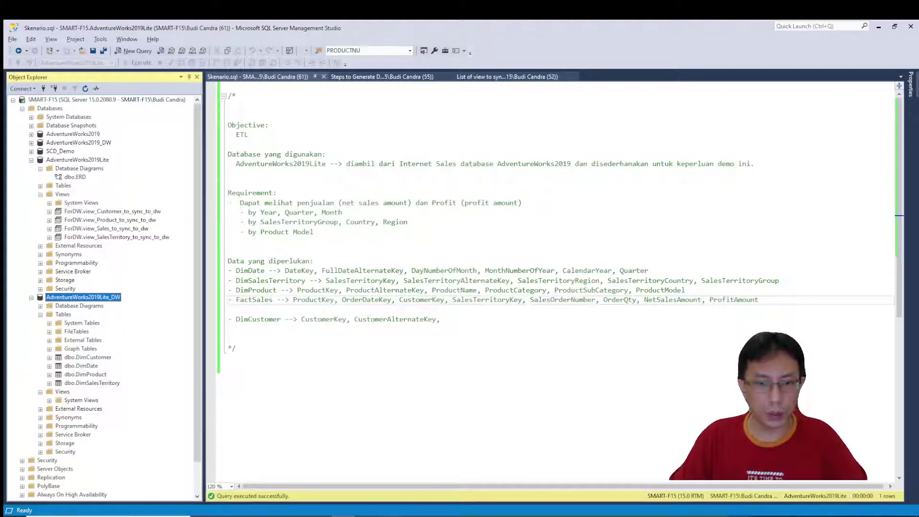
key(alt+Tab)
key(ctrl+Up)
key(Down)
key(Down)
key(Down)
key(Down)
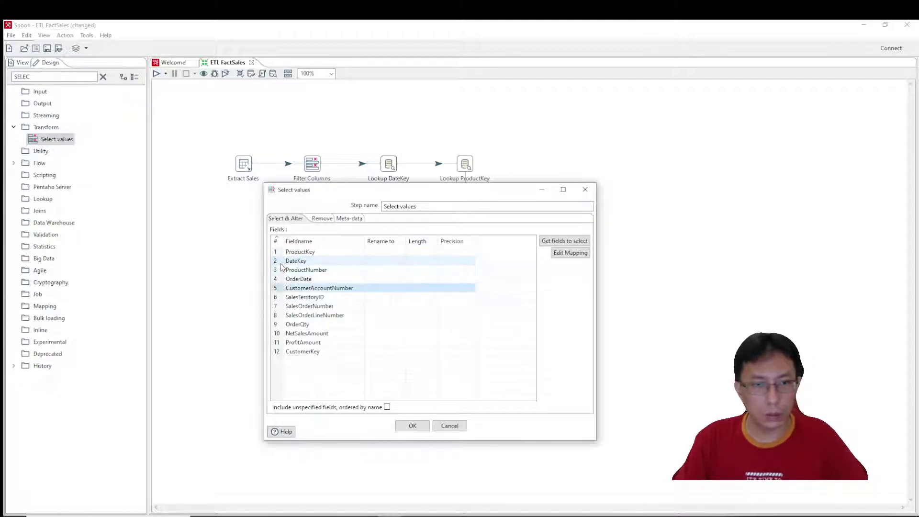
key(Down)
key(Down)
key(Down)
key(Up)
key(Up)
key(Up)
key(Up)
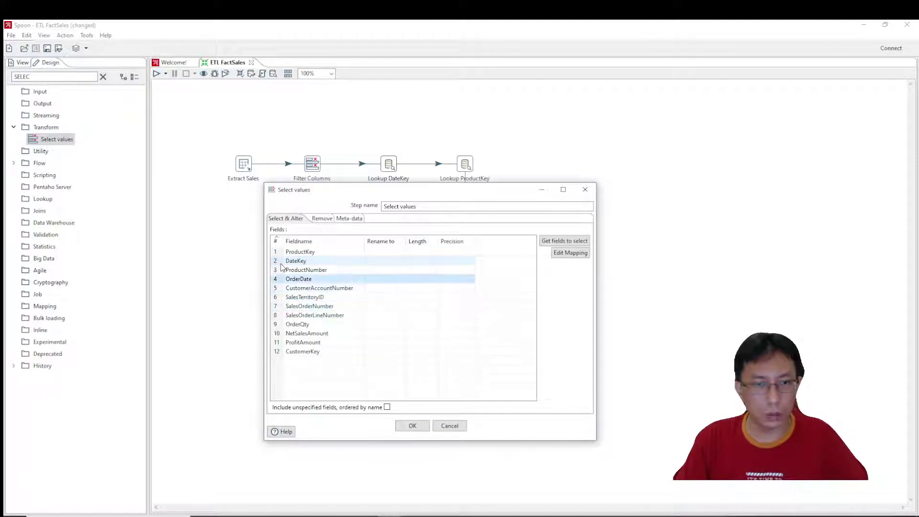
key(ctrl+Up)
key(ctrl+Down)
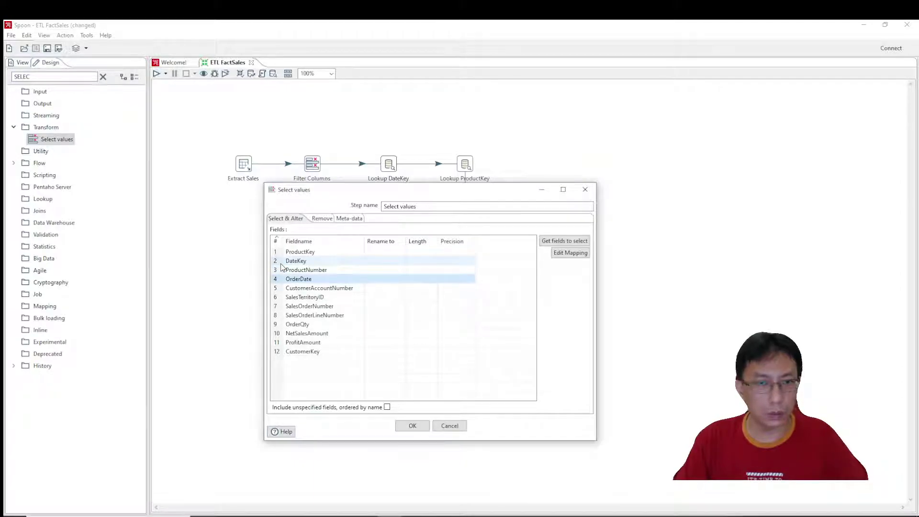
- Rename the DateKey field to OrderDateKey in the Select values field list
key(Up)
key(Up)
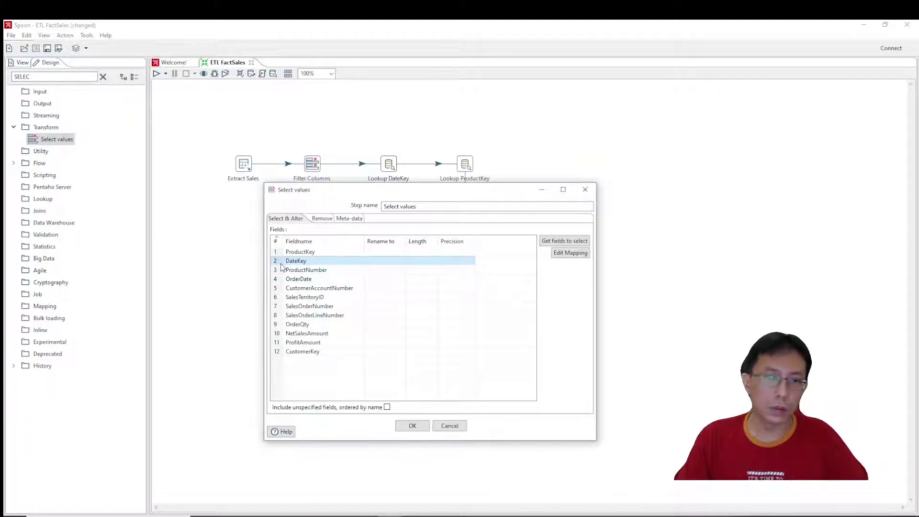
click(371, 263)
text(oR)
key(BackSpace)
key(BackSpace)
key(BackSpace)
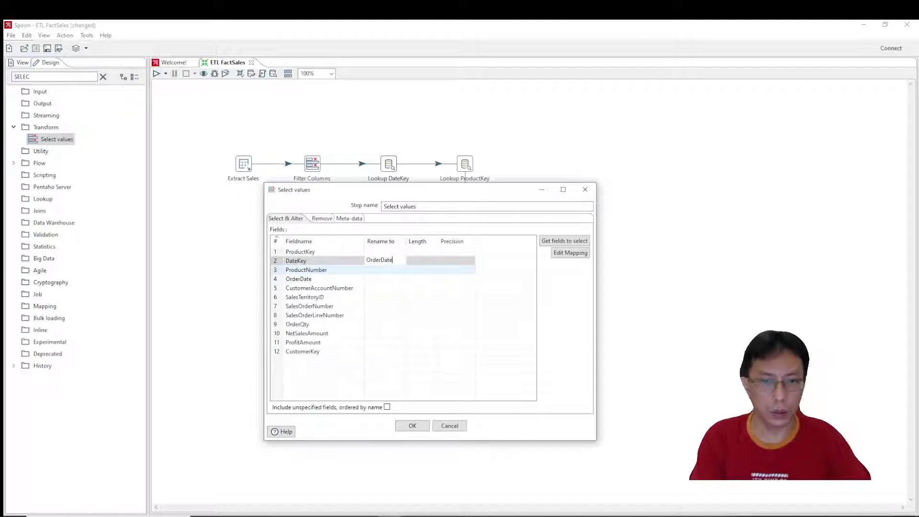
text(rderDateKey)
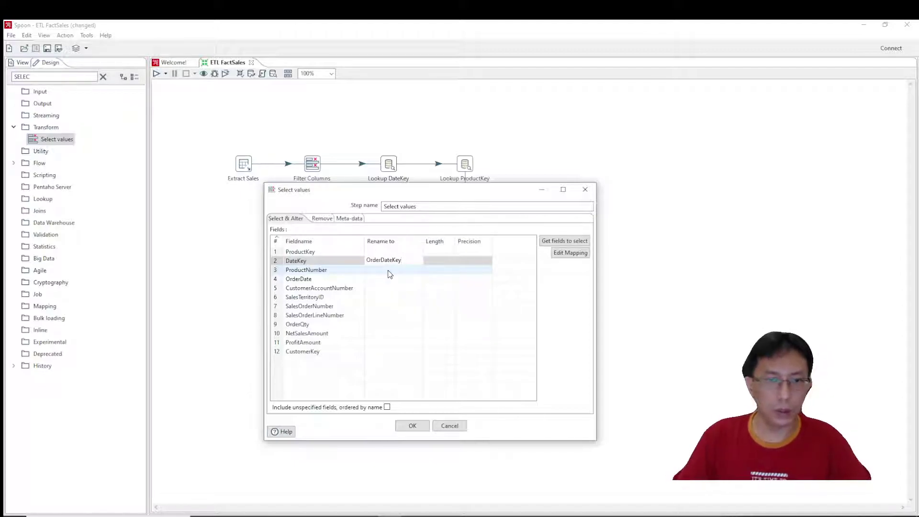
- Check the FactSales columns in Skenario.sql and move the CustomerKey field up to the third row of the Select values field list
click(354, 516)
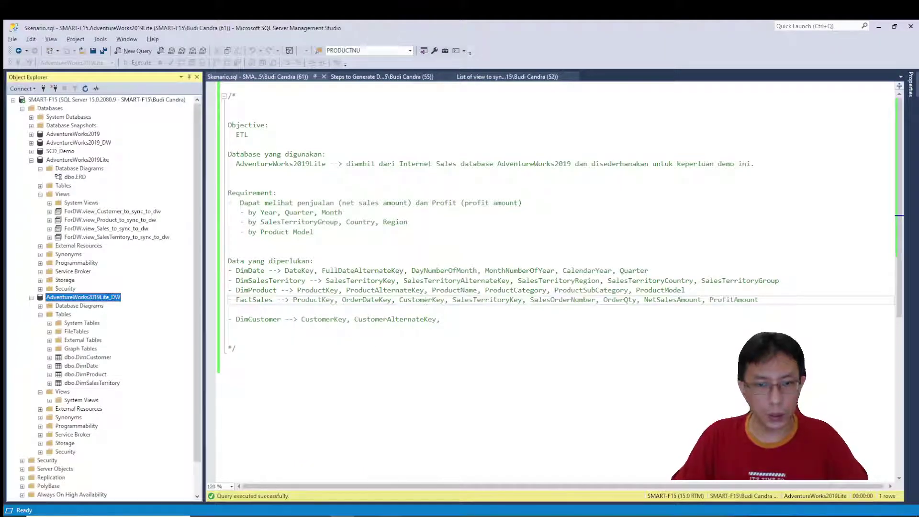
key(alt+Tab)
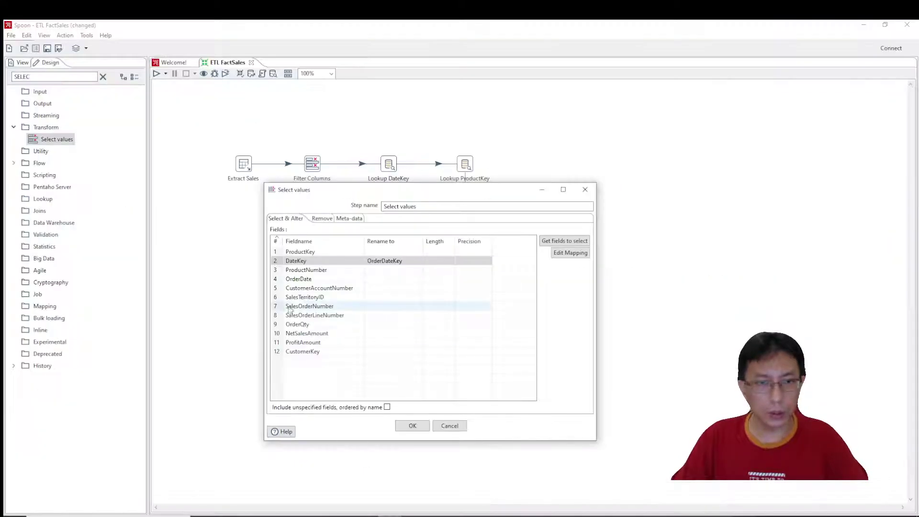
click(281, 354)
key(ctrl+Up)
key(ctrl+Up)
key(ctrl+Up)
key(ctrl+Up)
key(ctrl+Up)
key(ctrl+Up)
key(ctrl+Up)
key(ctrl+Up)
key(ctrl+Up)
key(Down)
key(Down)
key(Down)
key(Down)
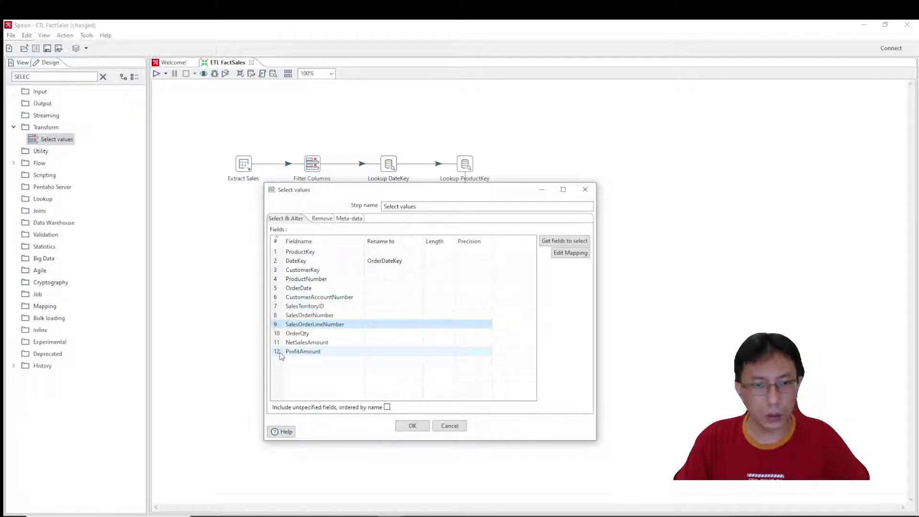
key(Down)
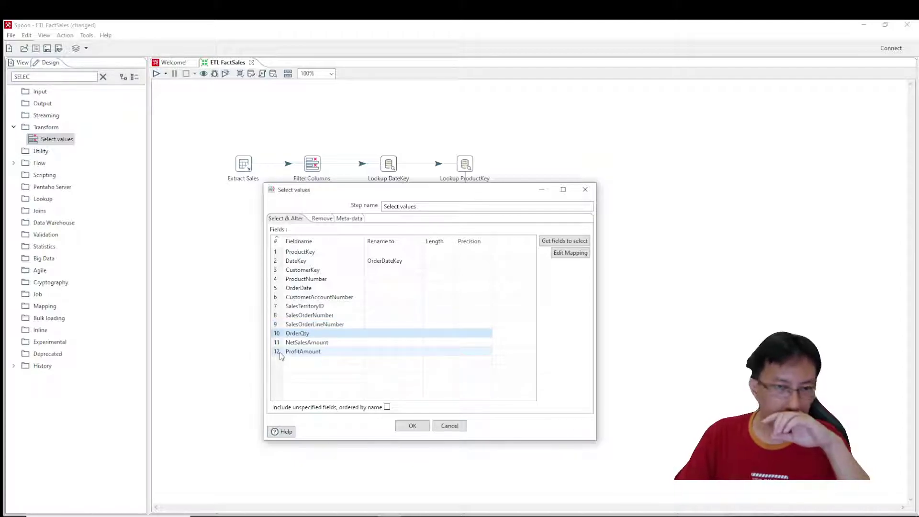
- Discard the Select values settings and delete the Select values step from the canvas
drag(454, 190, 444, 240)
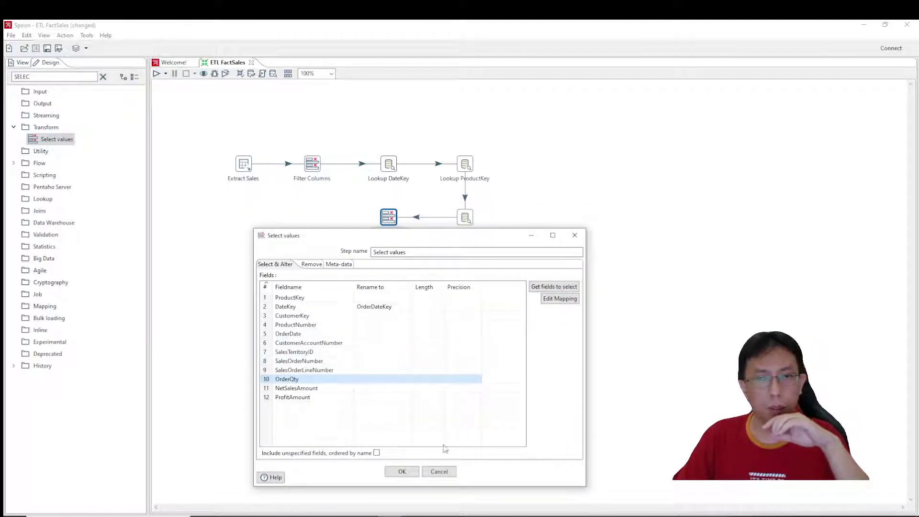
click(439, 472)
click(390, 221)
key(Delete)
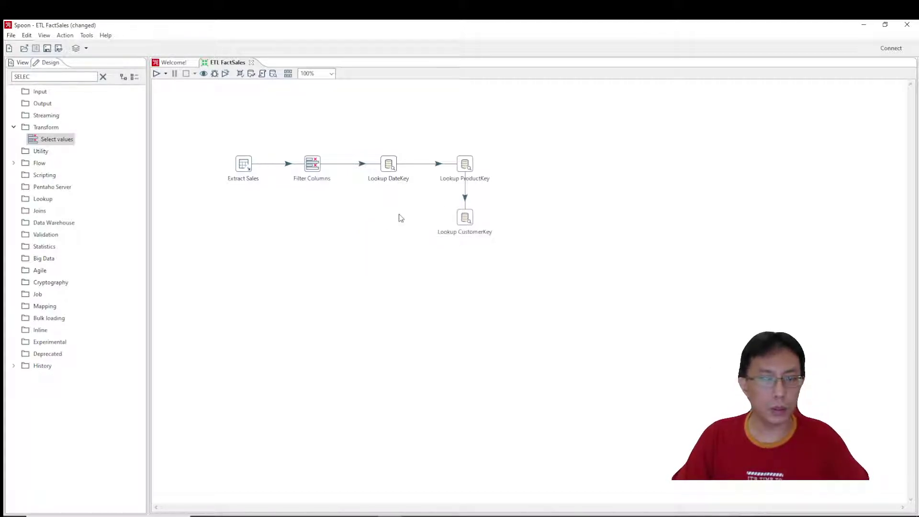
- Duplicate the Lookup ProductKey step and place the copy below Lookup DateKey
click(459, 167)
key(ctrl+v)
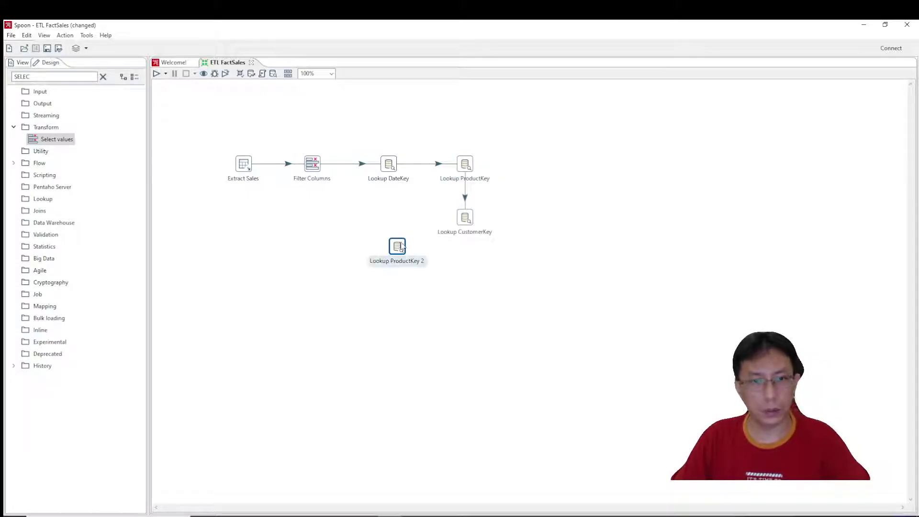
drag(401, 248, 397, 226)
- Rename the copied lookup step to Lookup SalesTerritoryKey and set its lookup table to DimSalesTerritory in the dbo schema
double_click(389, 218)
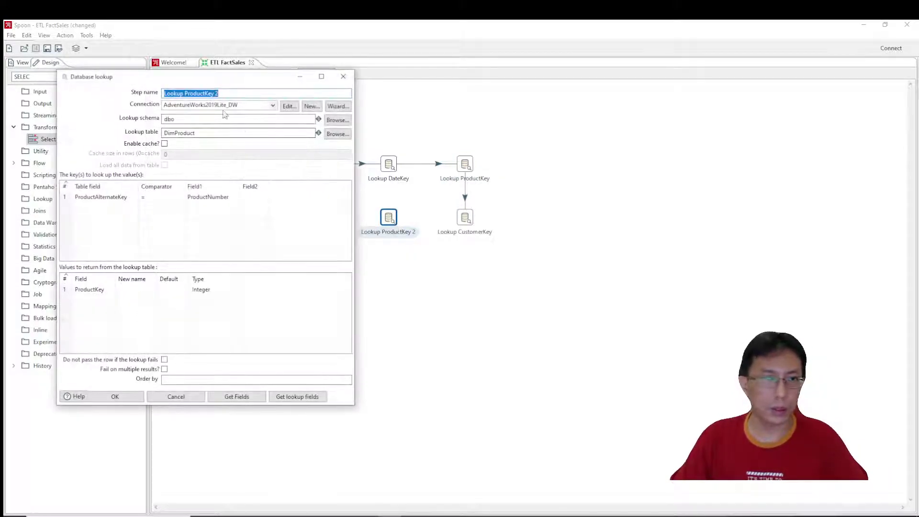
click(478, 191)
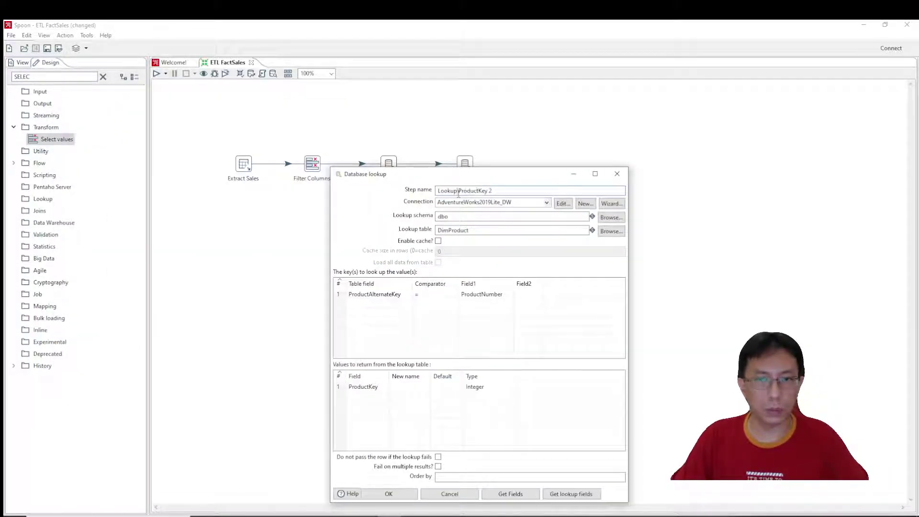
drag(458, 192, 559, 206)
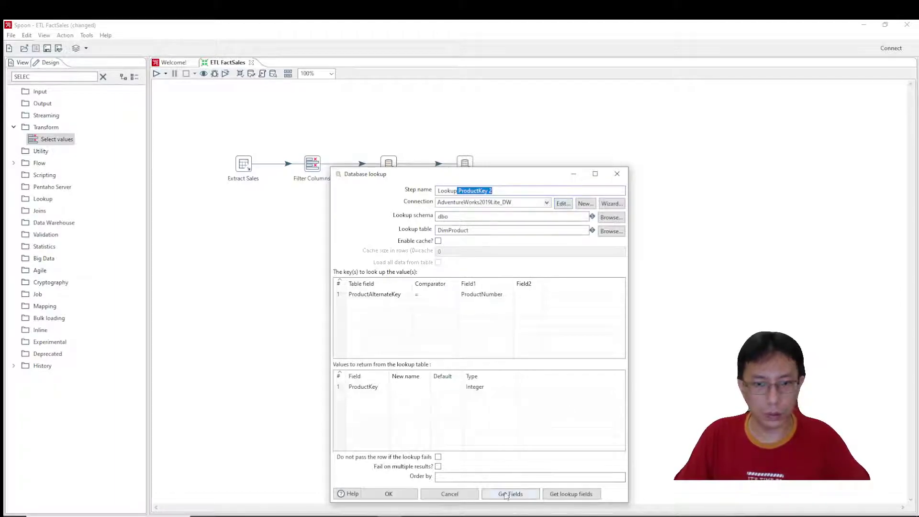
text(Sales)
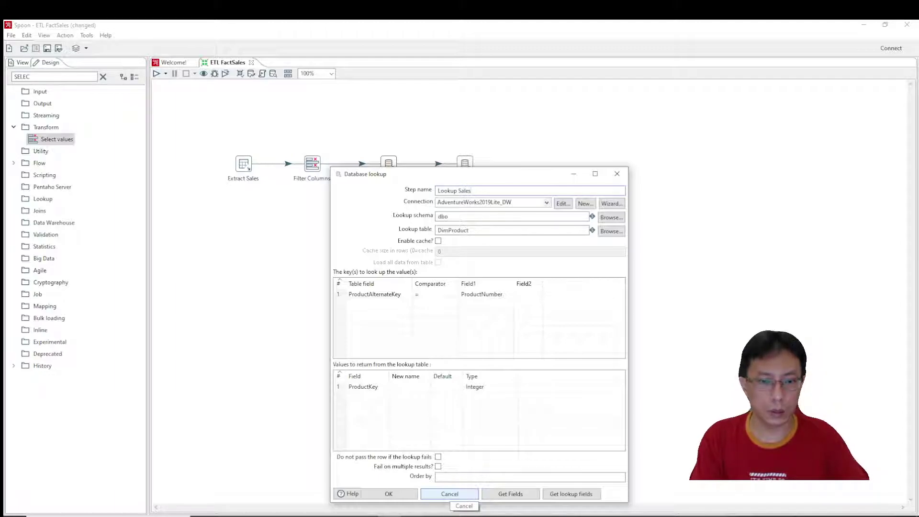
text(TerritoryKey)
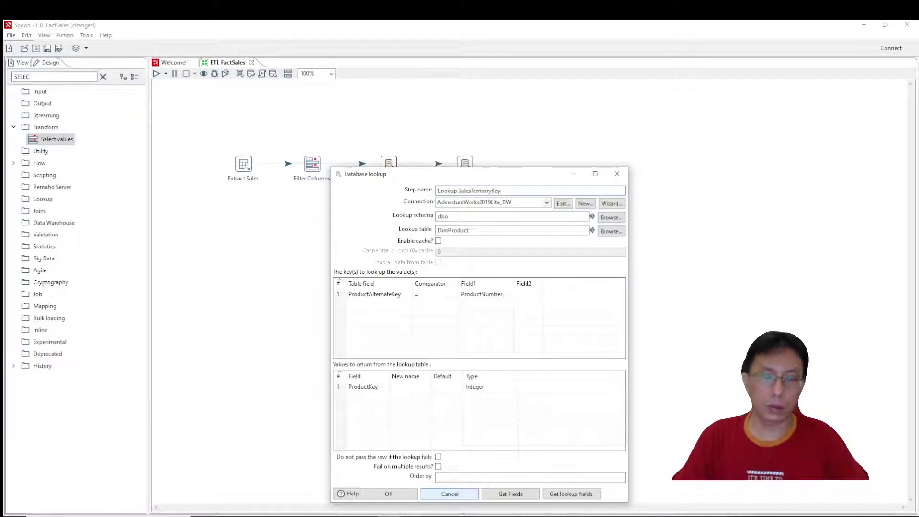
click(610, 232)
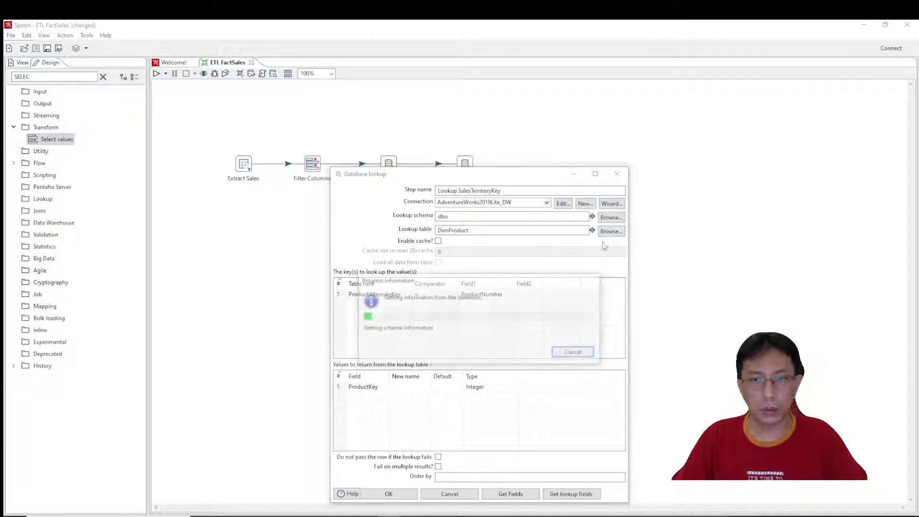
double_click(378, 166)
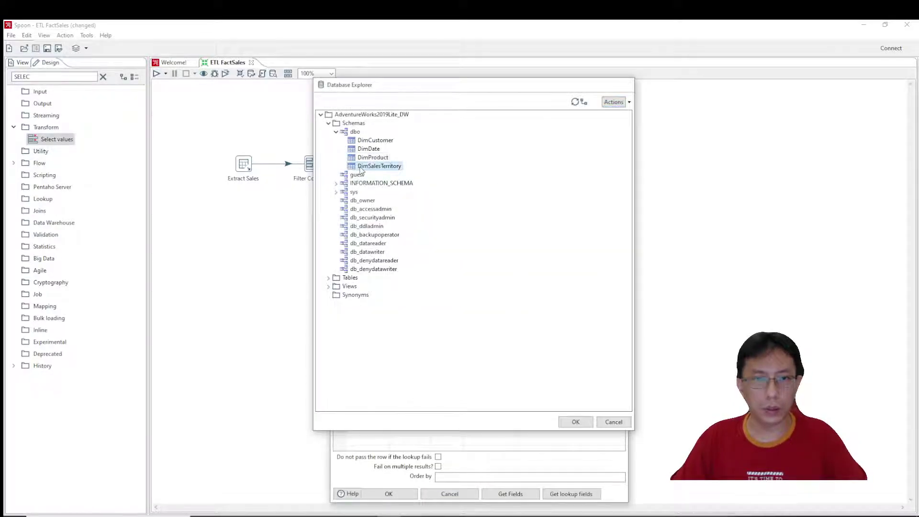
- Remove the ProductAlternateKey row from the lookup keys, try to get the incoming fields, and save the Lookup SalesTerritoryKey settings
click(401, 299)
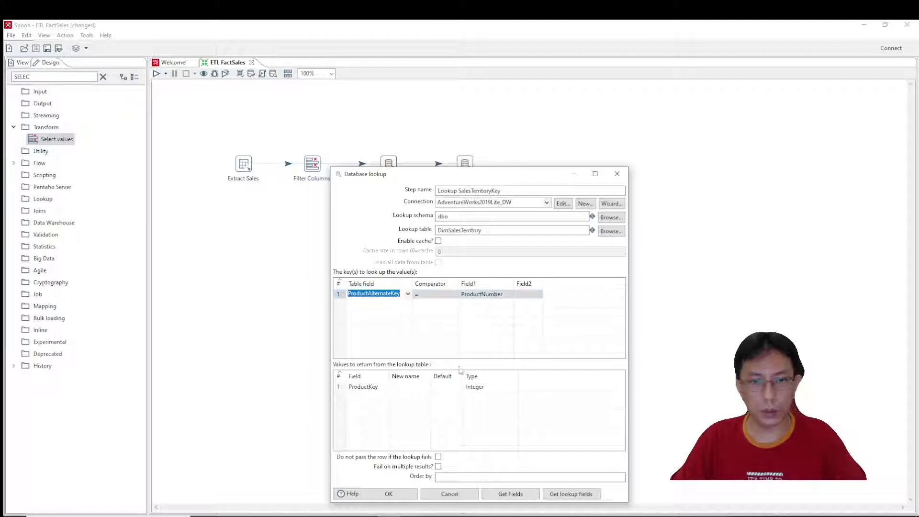
click(338, 294)
key(Delete)
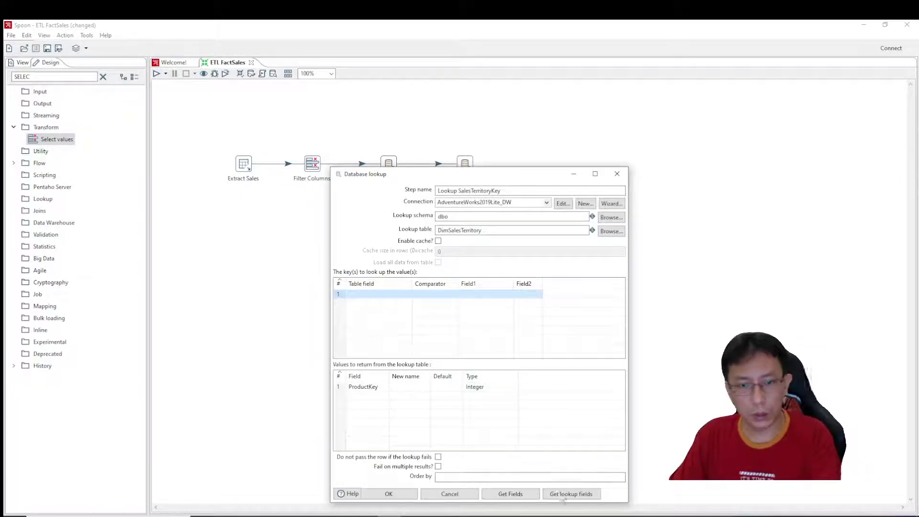
click(511, 495)
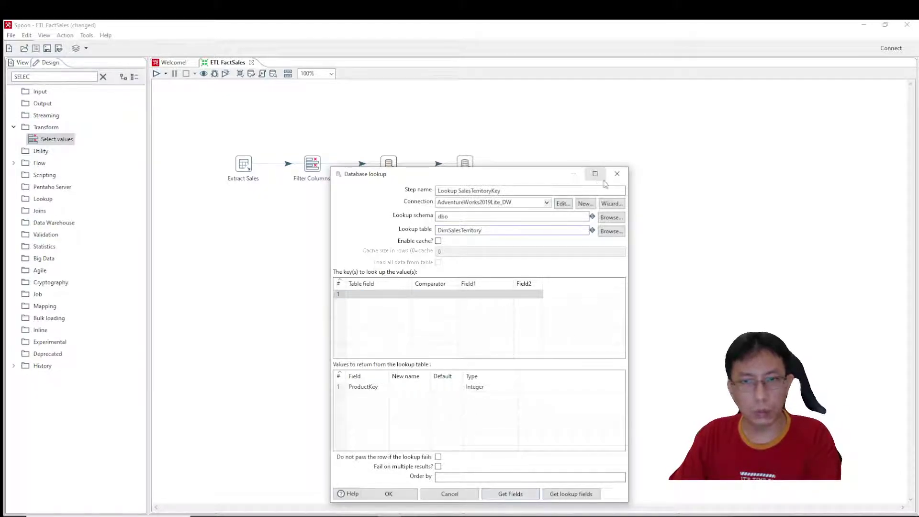
click(398, 493)
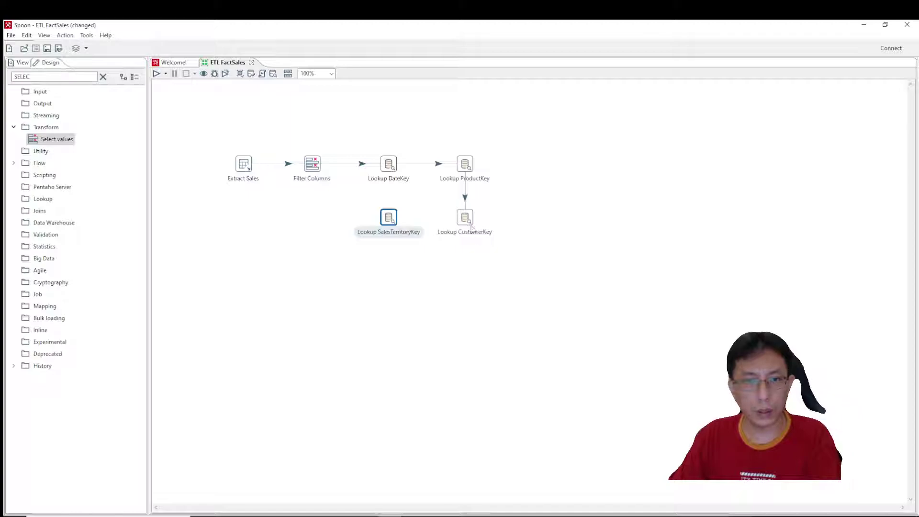
- Connect Lookup CustomerKey to Lookup SalesTerritoryKey with a hop carrying the main output of the step
click(468, 229)
mouse_move(468, 227)
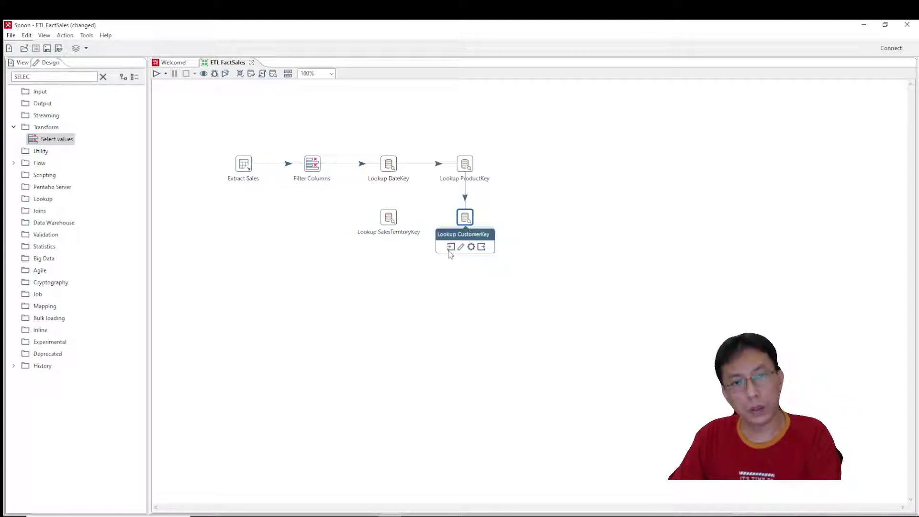
drag(481, 247, 392, 218)
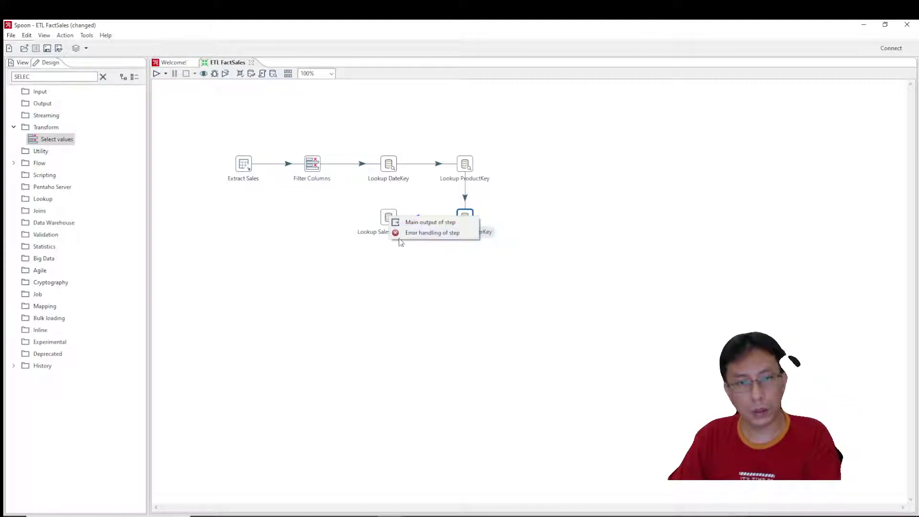
click(426, 223)
- Fill the Lookup SalesTerritoryKey lookup keys with the incoming fields and delete every row except SalesTerritoryID
click(391, 220)
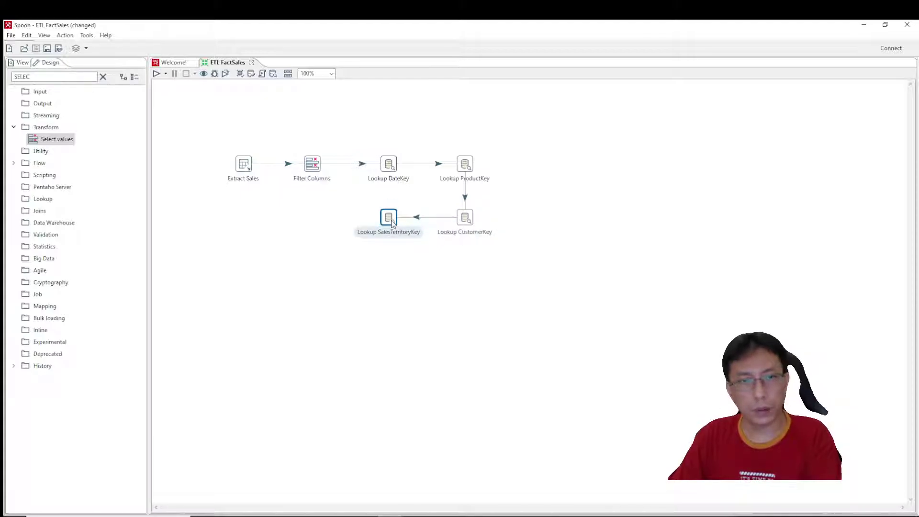
double_click(391, 220)
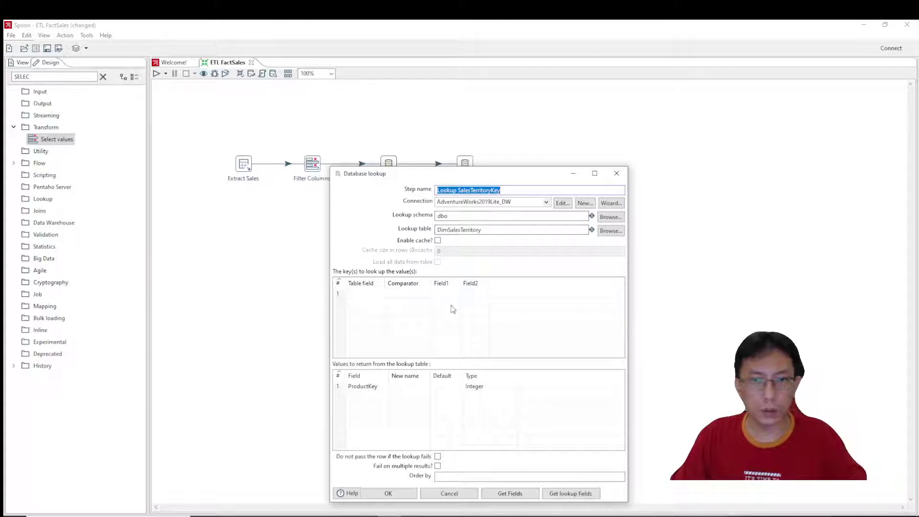
click(509, 493)
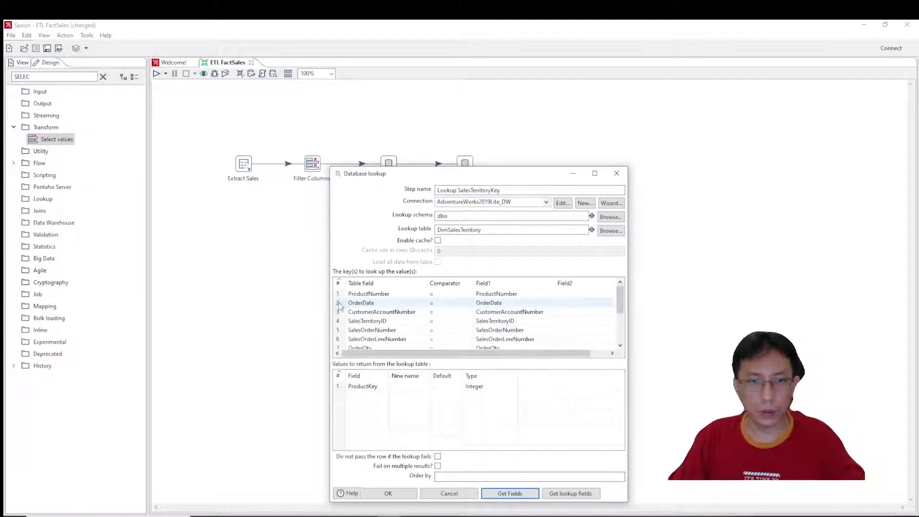
click(338, 296)
key(Delete)
key(Delete)
key(Delete)
click(338, 303)
key(Delete)
key(Delete)
key(Delete)
key(Delete)
key(Delete)
key(Delete)
key(Delete)
key(Delete)
- Match the lookup table's SalesTerritoryAlternateKey field to the incoming SalesTerritoryID in Lookup SalesTerritoryKey and save the step settings
click(422, 294)
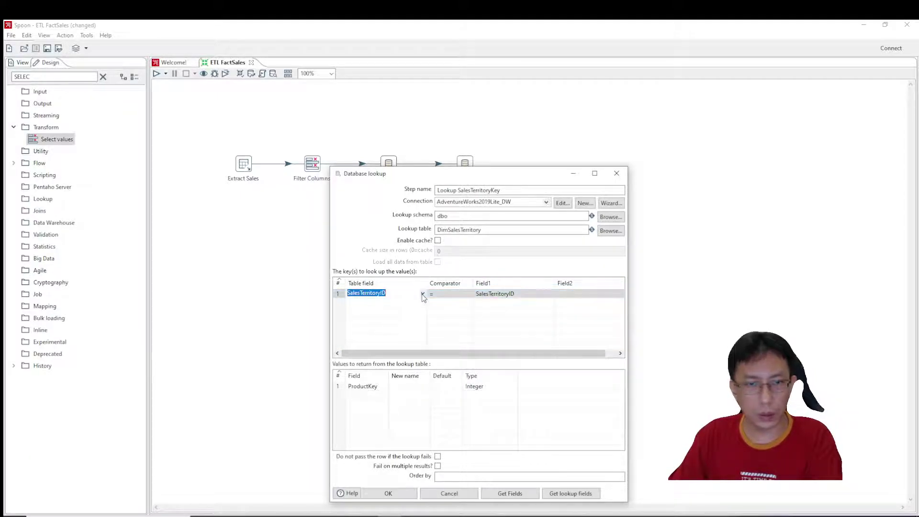
click(423, 293)
click(387, 330)
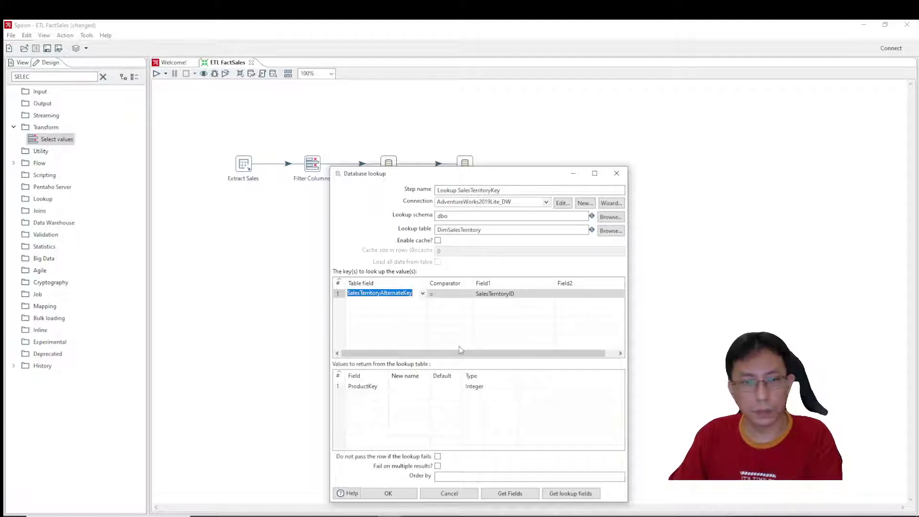
click(423, 294)
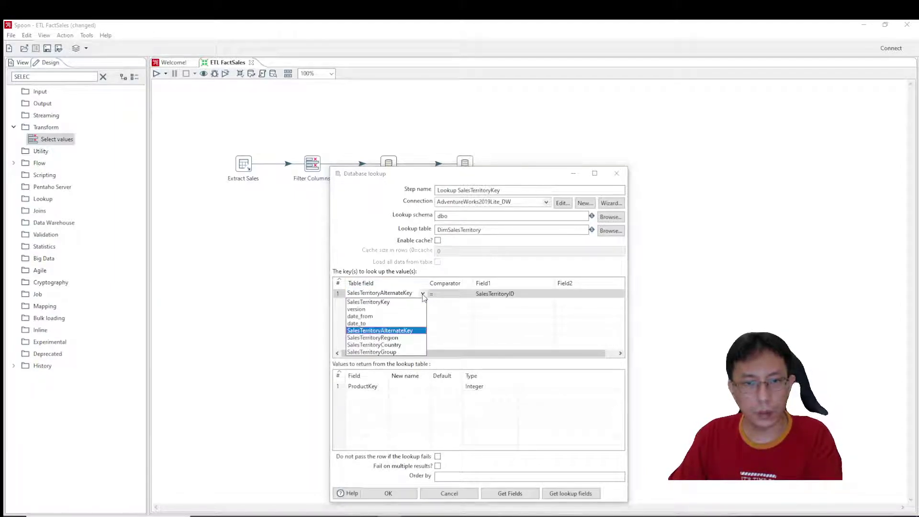
click(423, 294)
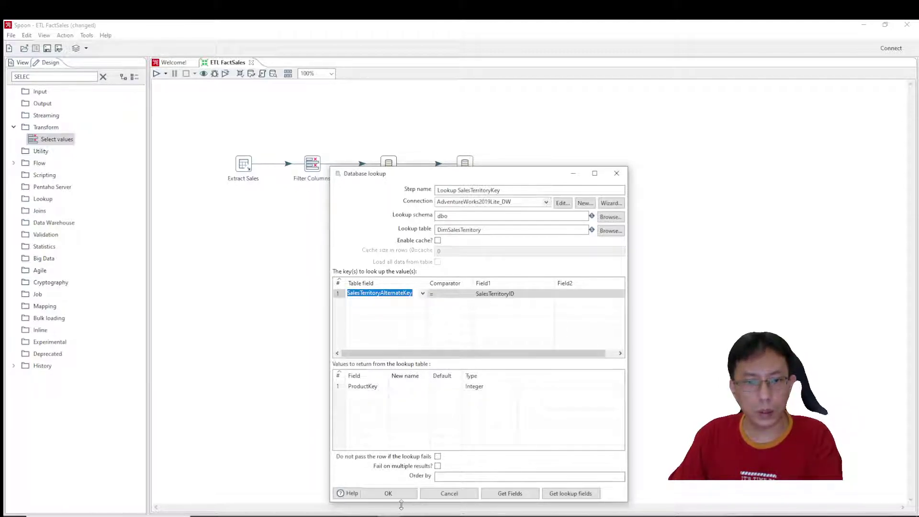
click(392, 494)
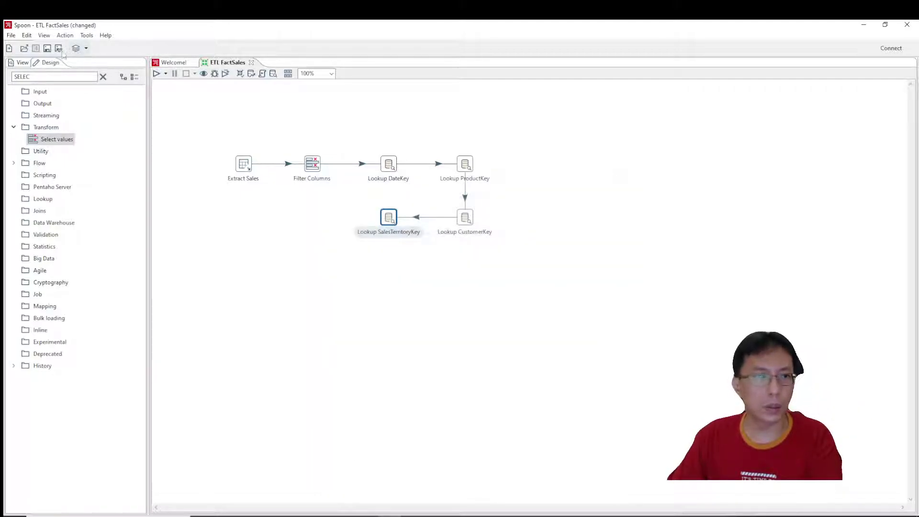
- Open ETL SalesTerritory.ktr, examine the field settings of its Load into DimSalesTerritory step, and close the transformation without changes
click(24, 48)
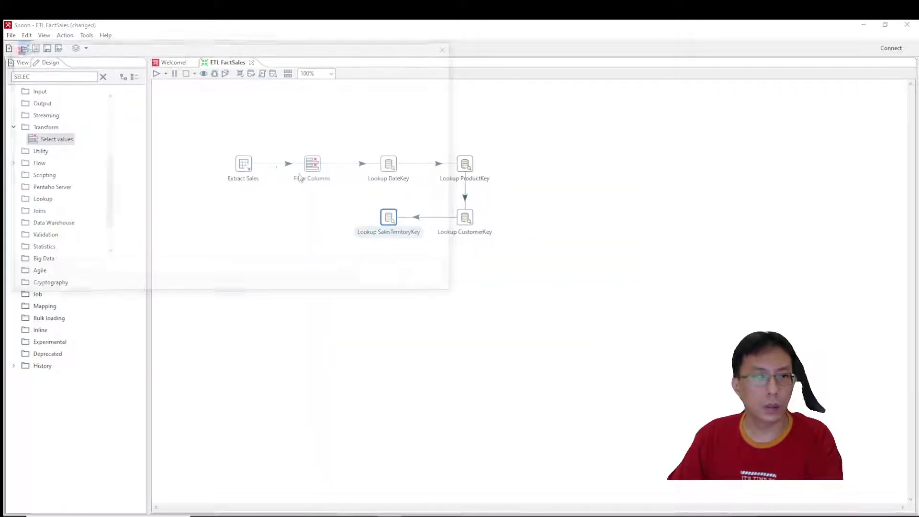
double_click(158, 139)
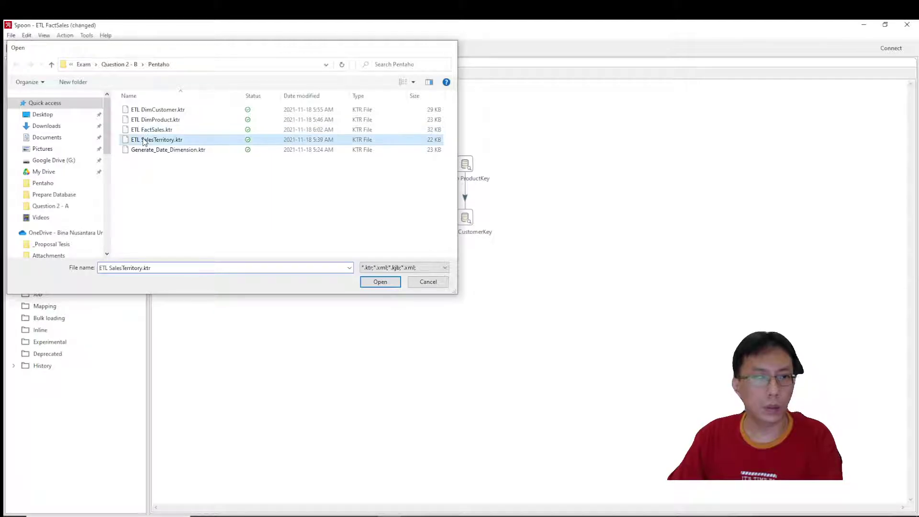
double_click(337, 172)
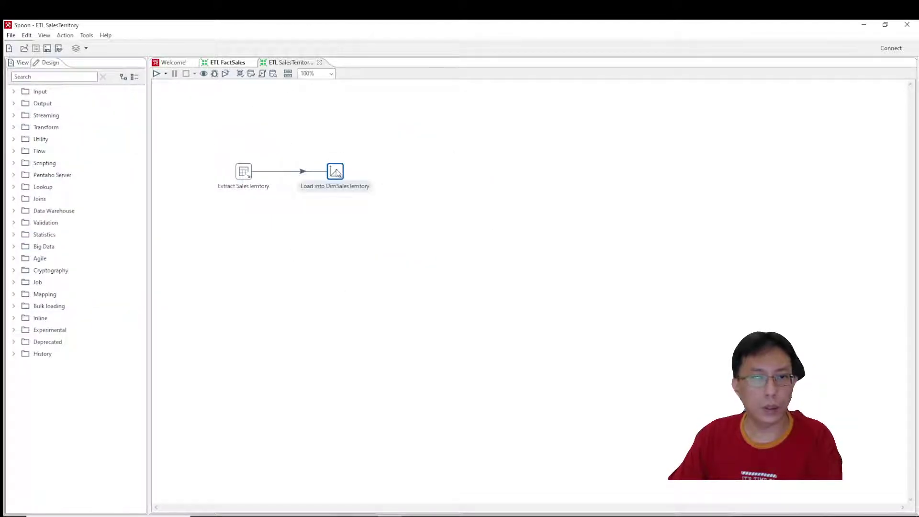
click(336, 192)
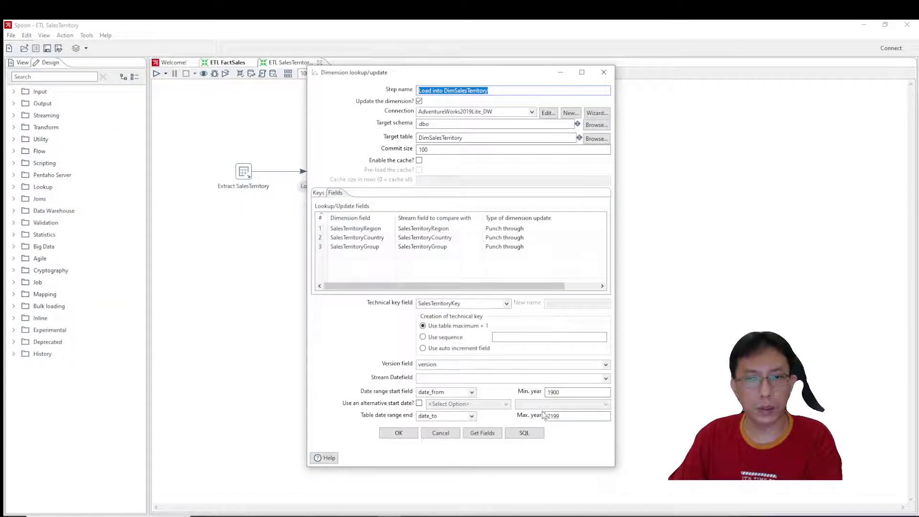
click(604, 72)
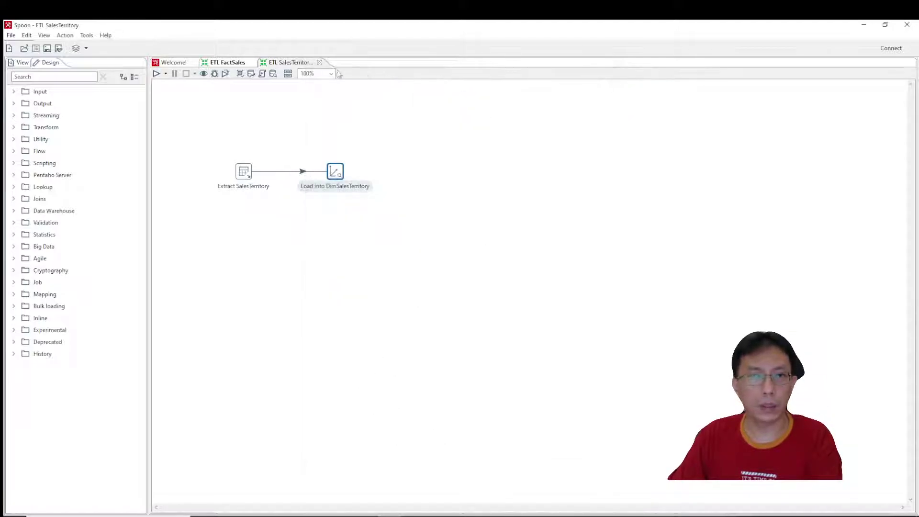
click(319, 62)
key(ctrl+t)
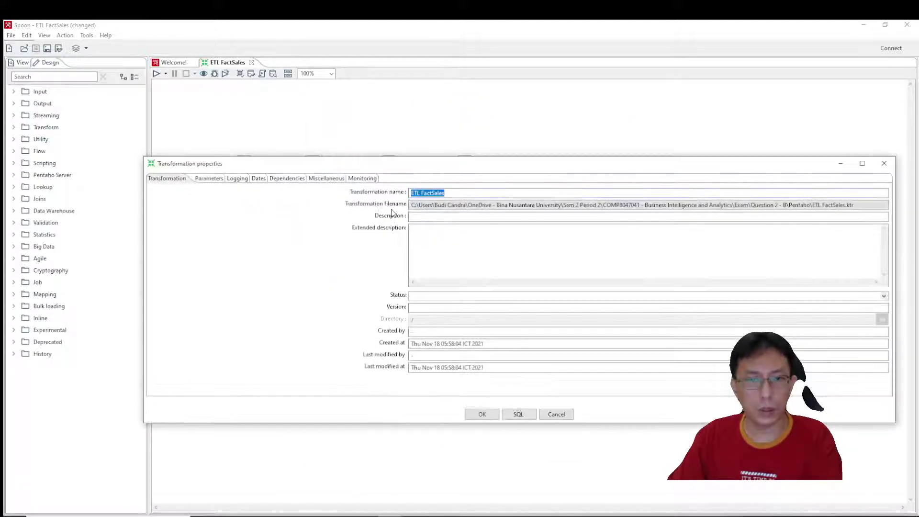
click(556, 413)
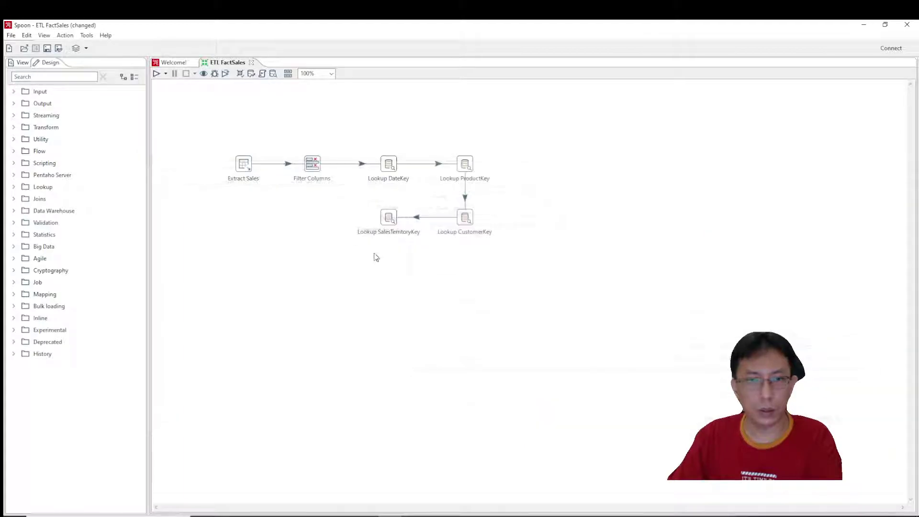
- Replace the return values in Lookup SalesTerritoryKey with all fields of the lookup table
double_click(389, 218)
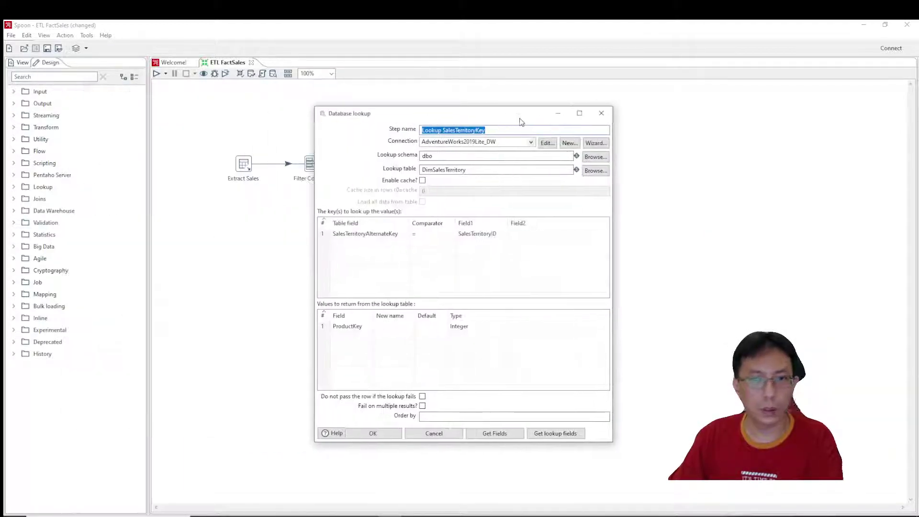
click(325, 327)
click(555, 433)
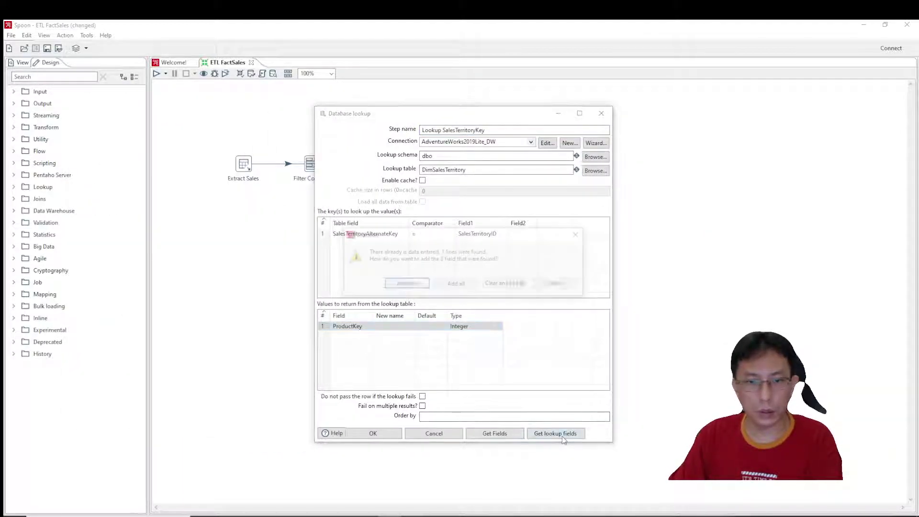
click(489, 286)
- Delete every return value except SalesTerritoryKey, then accept the lookup settings and save the transformation
click(325, 336)
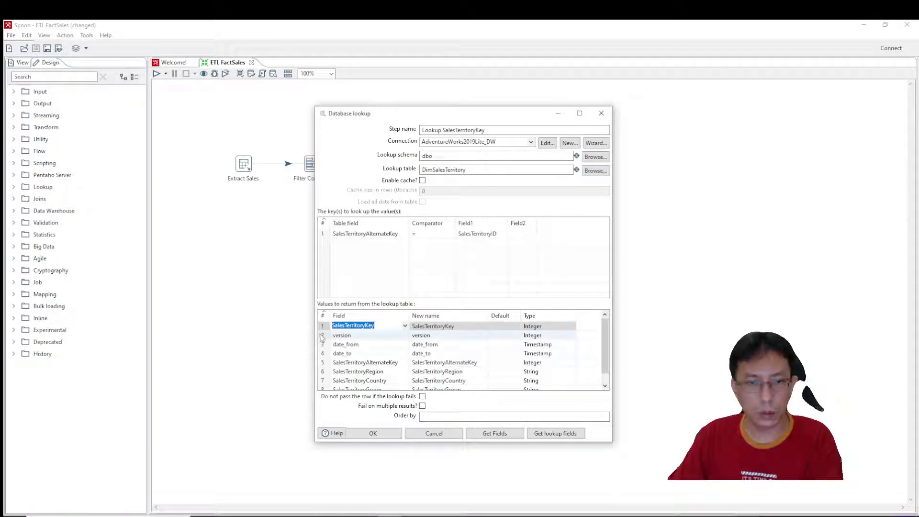
key(Delete)
key(Delete)
key(Delete)
key(Delete)
key(Delete)
key(Delete)
key(Delete)
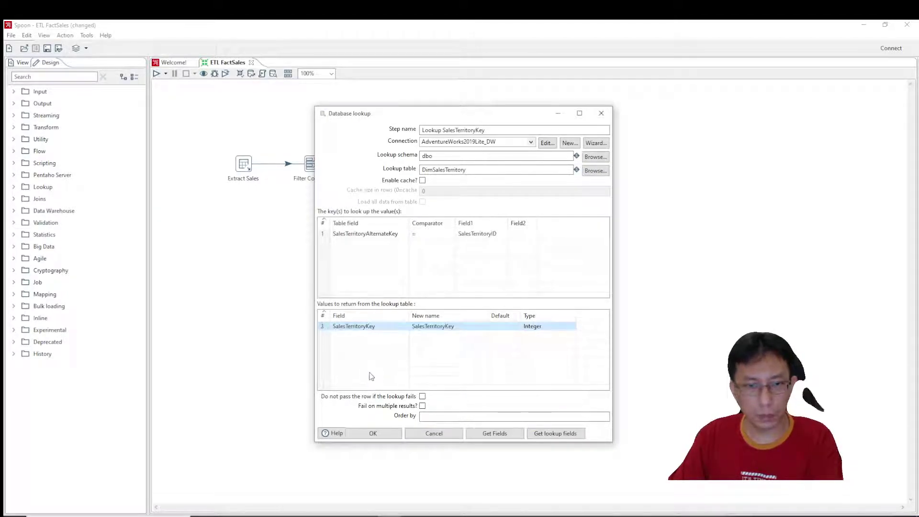
click(386, 433)
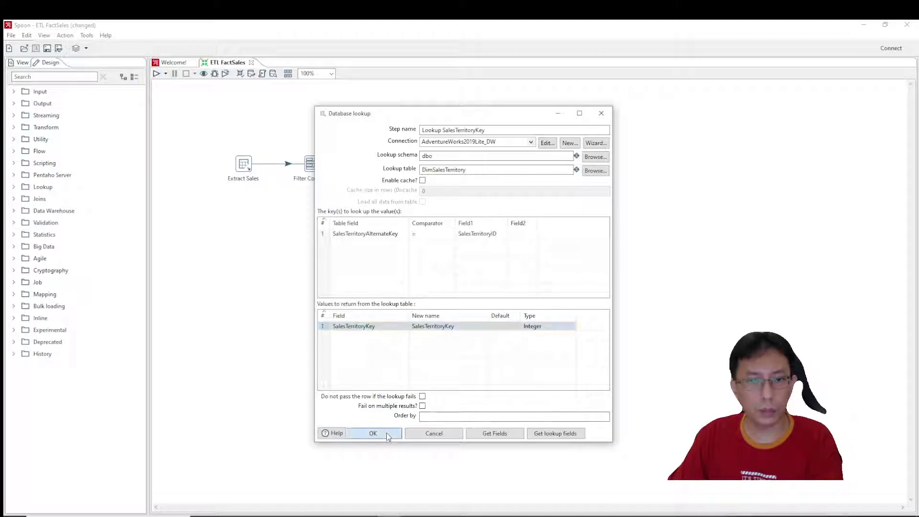
click(48, 48)
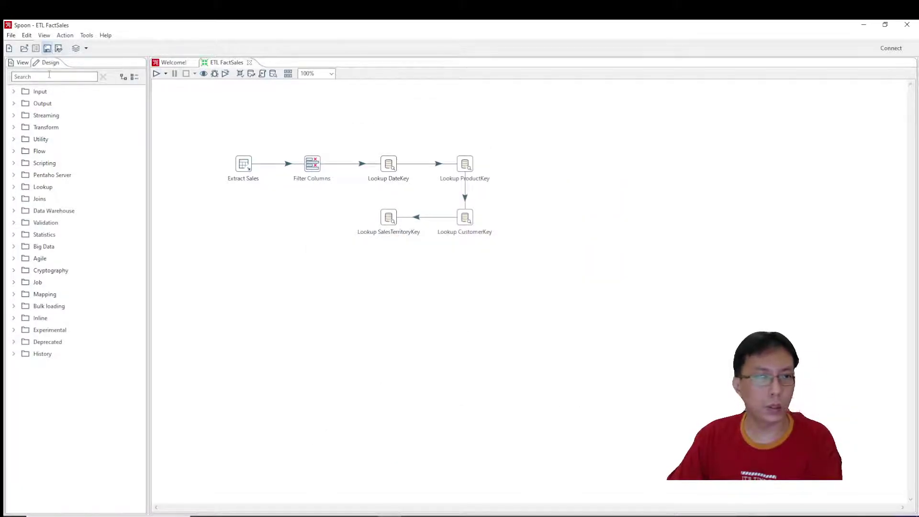
- Add a Select values step beside Lookup SalesTerritoryKey and connect the lookup's main output to it
text(select)
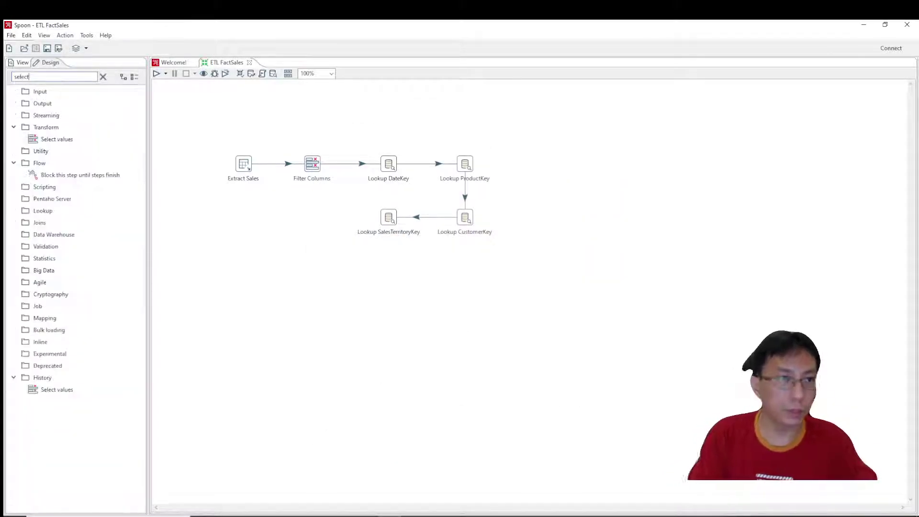
drag(56, 139, 317, 220)
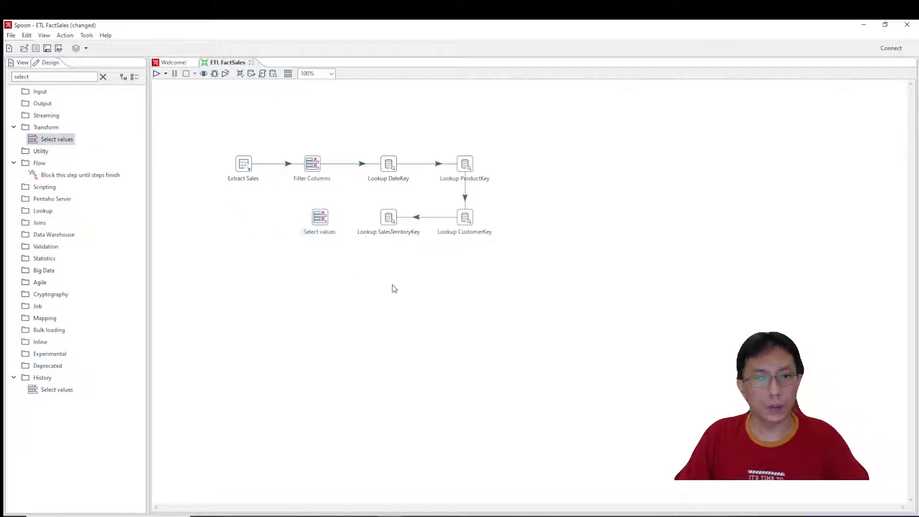
mouse_move(391, 230)
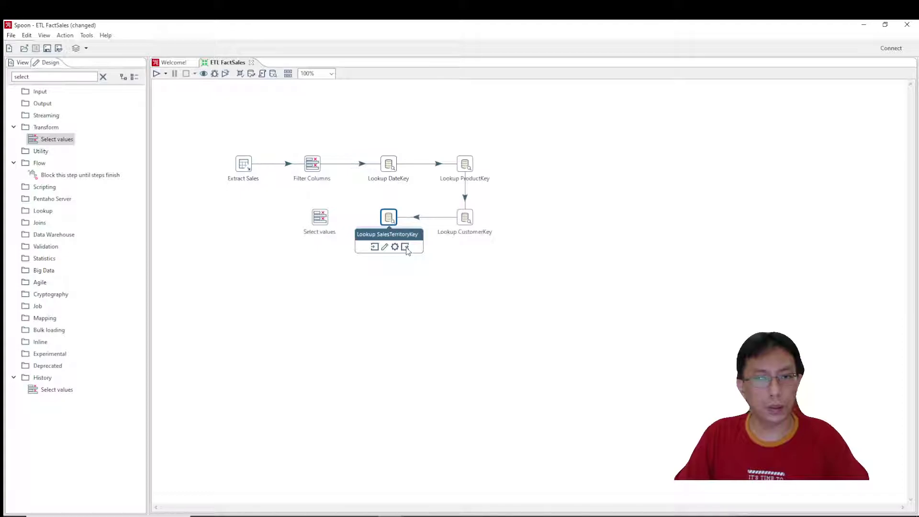
drag(407, 249, 320, 219)
click(334, 224)
- Name the Select values step Reorder Columns and fill its field list with all incoming fields
double_click(320, 218)
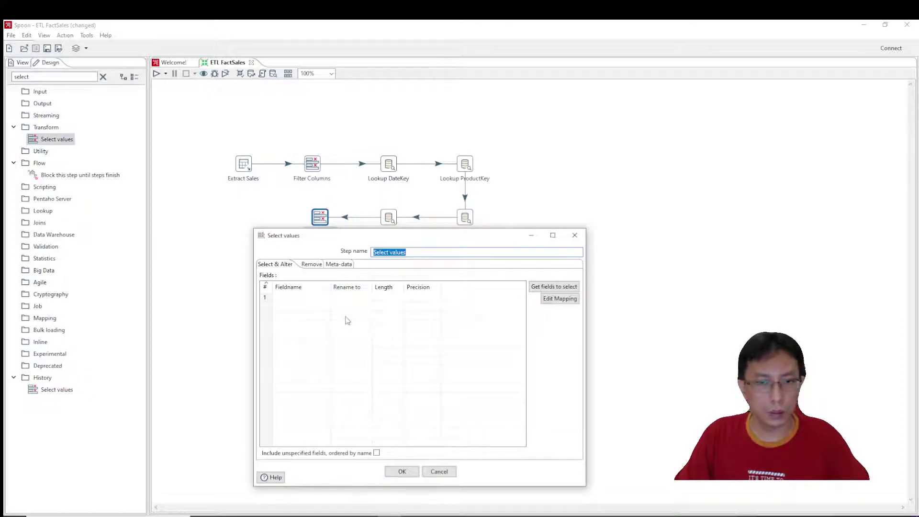
text(Reorder Columns)
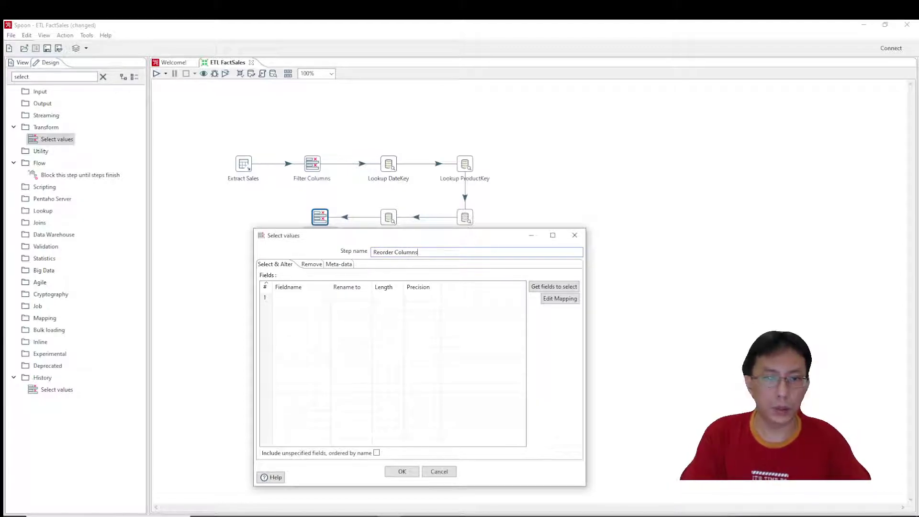
click(554, 287)
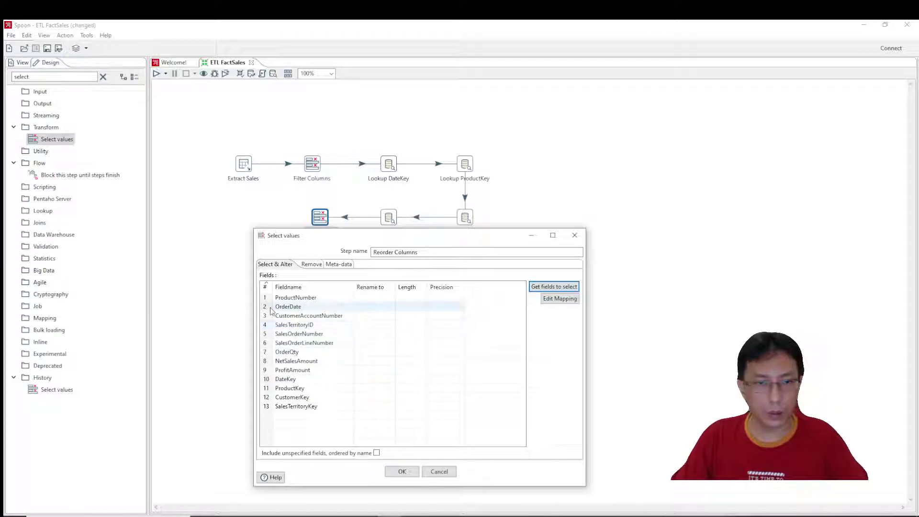
- Check the FactSales field list in Skenario.sql in SQL Server Management Studio, then return to Spoon and rename the DateKey field to OrderDateKey
key(alt+Tab)
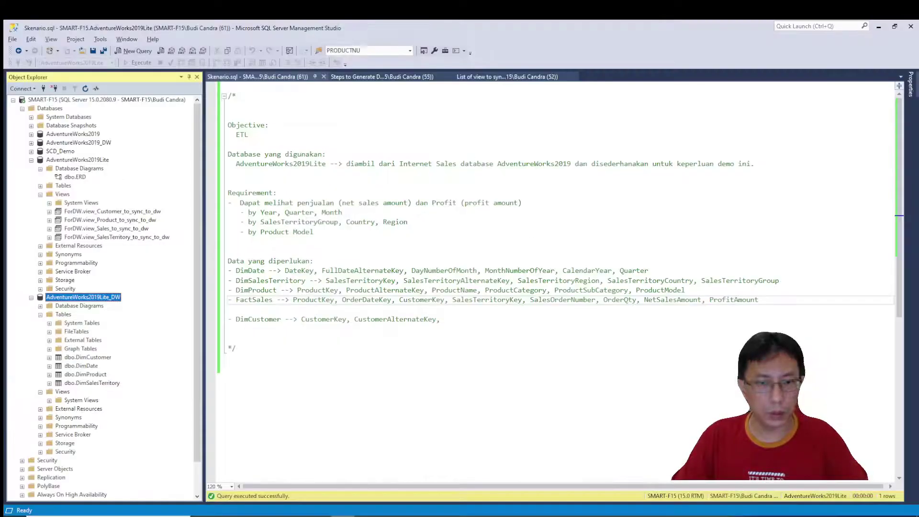
key(alt+Tab)
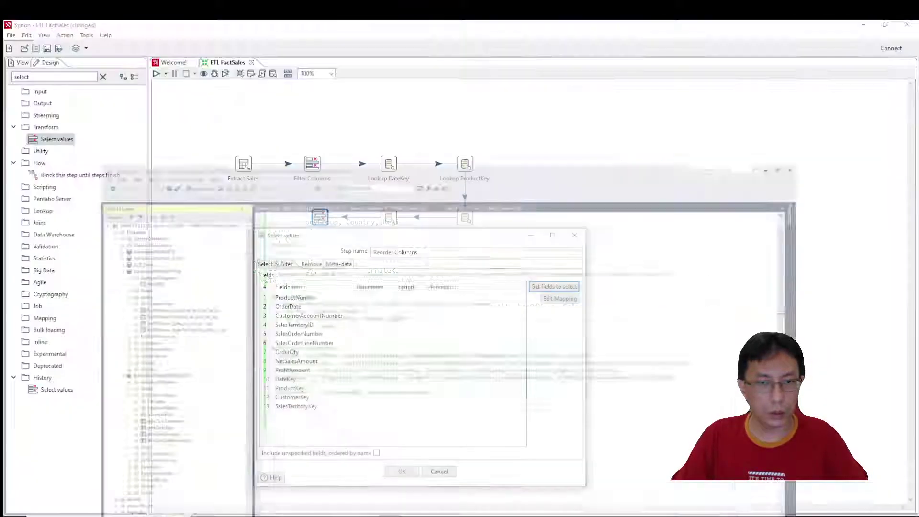
click(376, 309)
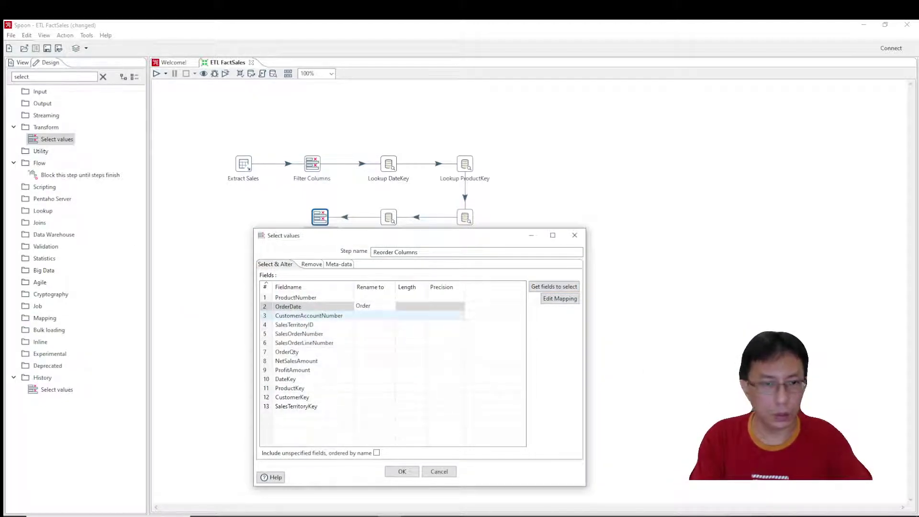
key(Escape)
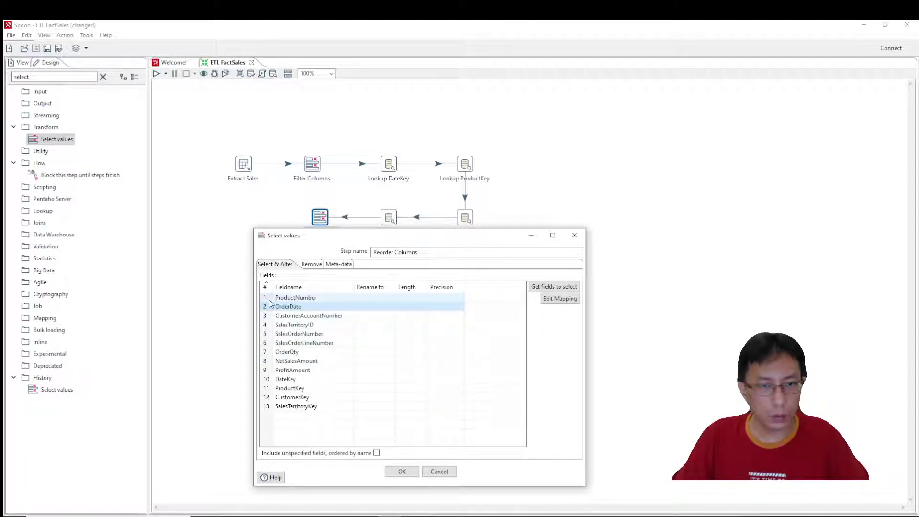
click(377, 388)
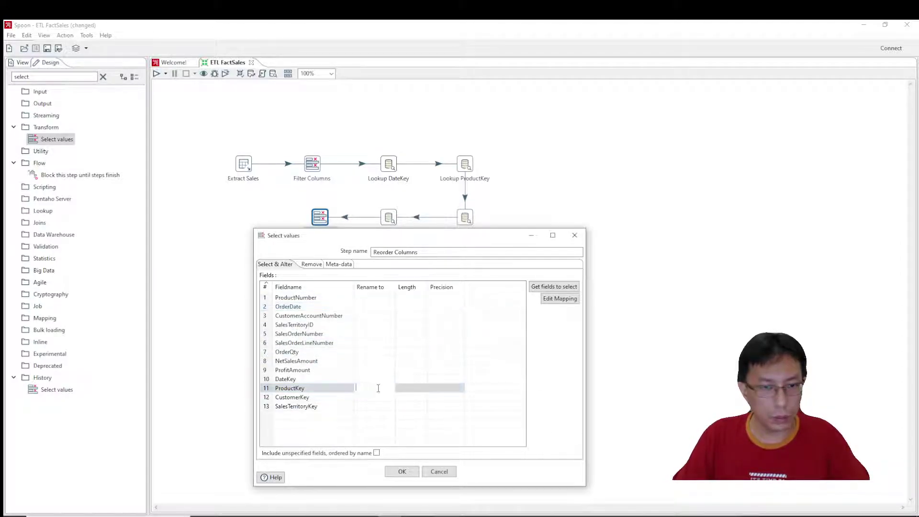
click(372, 379)
text(OrderDate)
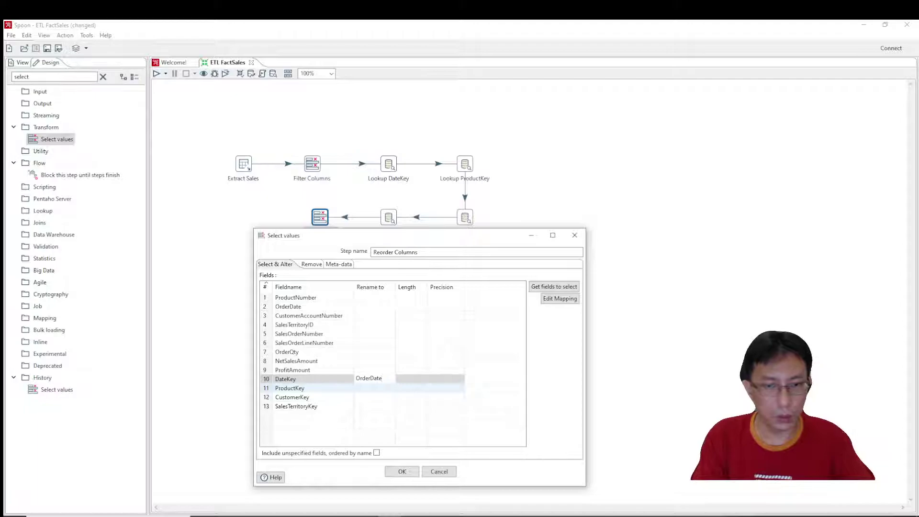
text(Key)
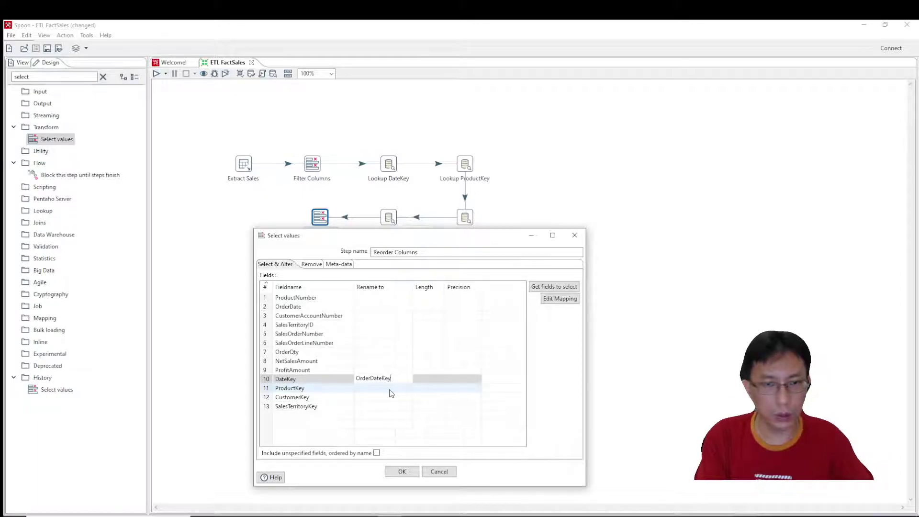
- Move the ProductKey field up to row 1 of the Reorder Columns field list
click(265, 389)
key(ctrl+Up)
key(ctrl+Up)
key(ctrl+Up)
key(ctrl+Up)
key(ctrl+Up)
key(ctrl+Up)
key(ctrl+Up)
key(ctrl+Up)
key(ctrl+Up)
key(ctrl+Up)
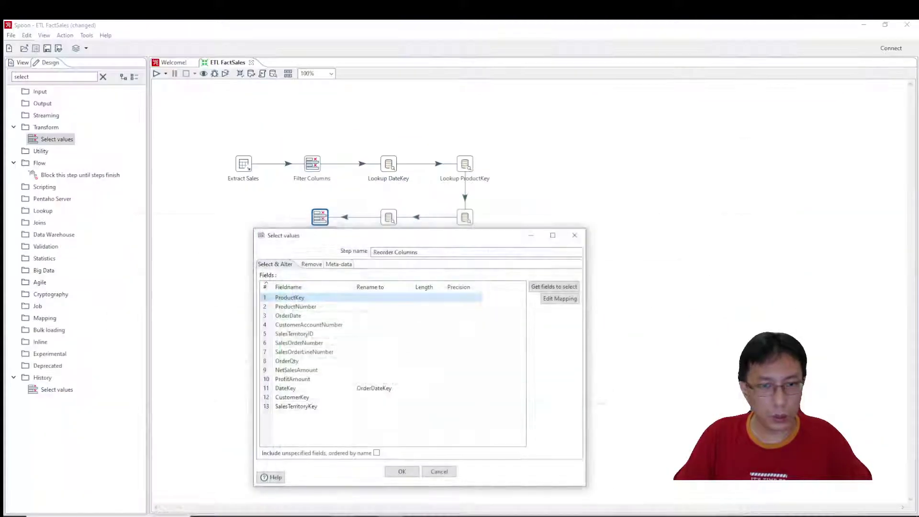
- Move the DateKey field up to row 2, directly below ProductKey
click(267, 389)
key(ctrl+Up)
key(ctrl+Up)
key(ctrl+Up)
key(ctrl+Up)
key(ctrl+Up)
key(ctrl+Up)
key(ctrl+Up)
key(ctrl+Up)
key(ctrl+Up)
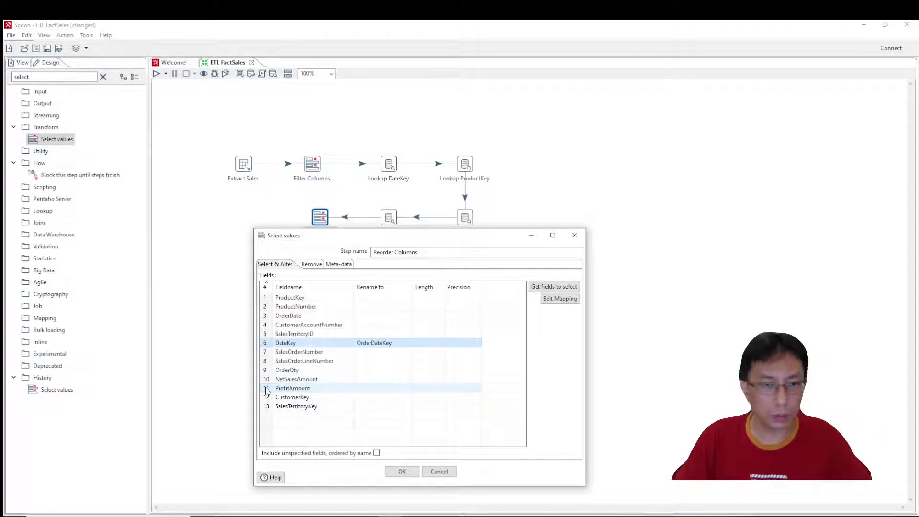
- Move the CustomerKey field up to row 3, directly below DateKey
key(Down)
key(Down)
key(Down)
key(Down)
key(Down)
key(Down)
key(Down)
key(Down)
key(Down)
key(Down)
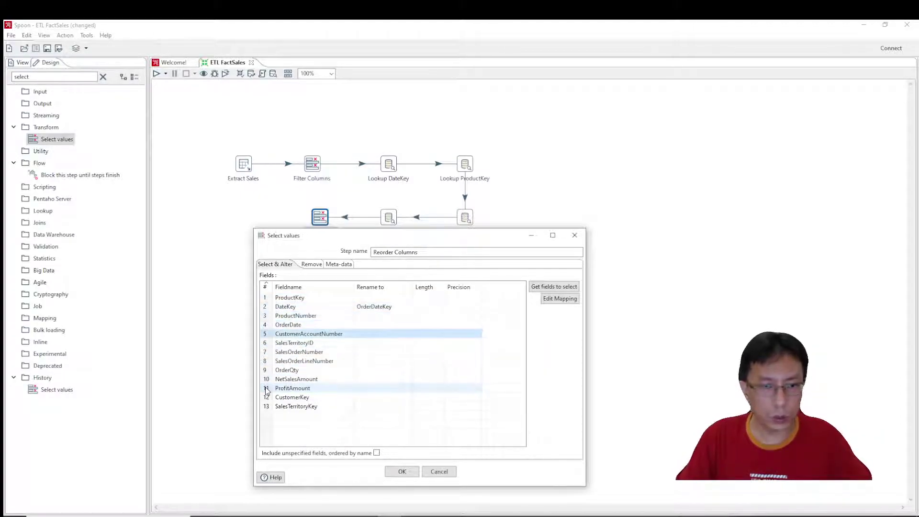
key(ctrl+Up)
key(ctrl+Up)
key(ctrl+Up)
key(ctrl+Up)
key(ctrl+Up)
key(ctrl+Up)
key(ctrl+Up)
key(ctrl+Up)
key(ctrl+Up)
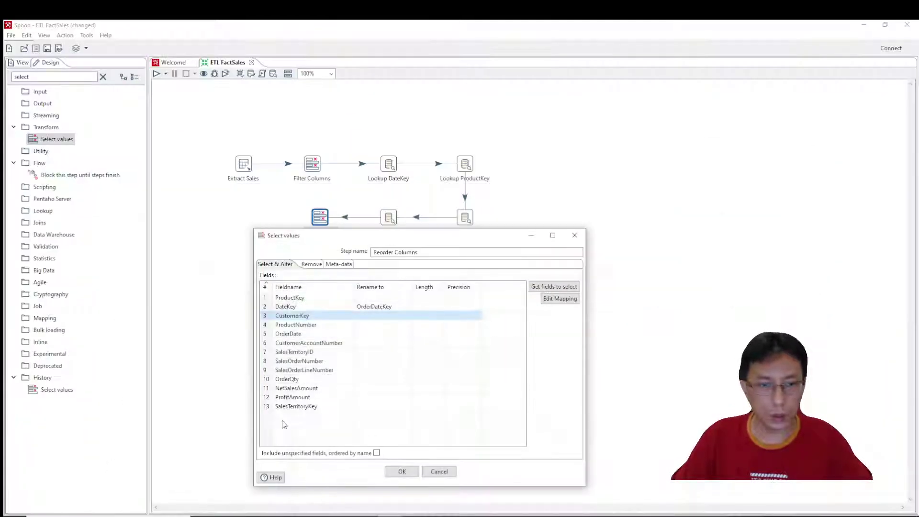
- Move the SalesTerritoryKey field up to row 4, directly below CustomerKey
click(264, 406)
key(ctrl+Up)
key(ctrl+Up)
key(ctrl+Up)
key(ctrl+Up)
key(ctrl+Up)
key(ctrl+Up)
key(ctrl+Up)
key(ctrl+Up)
key(ctrl+Up)
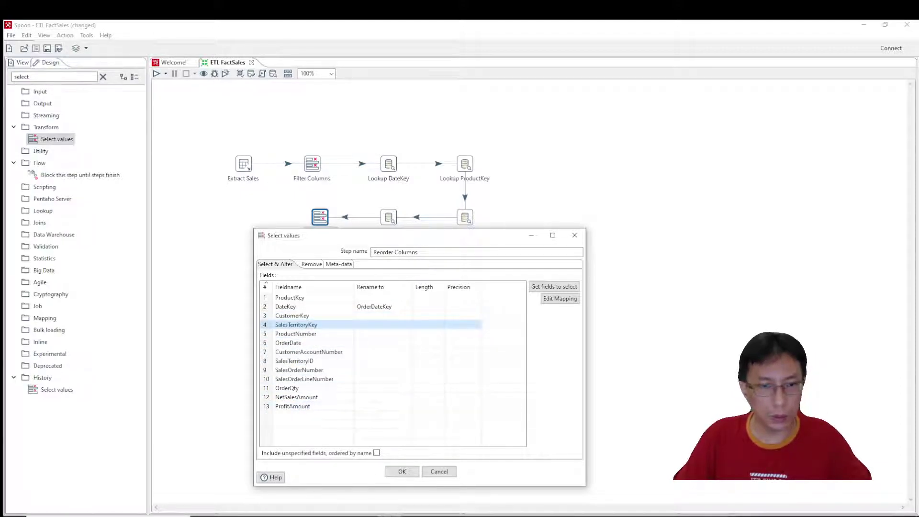
- Remove ProductNumber, CustomerAccountNumber and SalesTerritoryID from the Reorder Columns field list and accept the step's settings
click(284, 335)
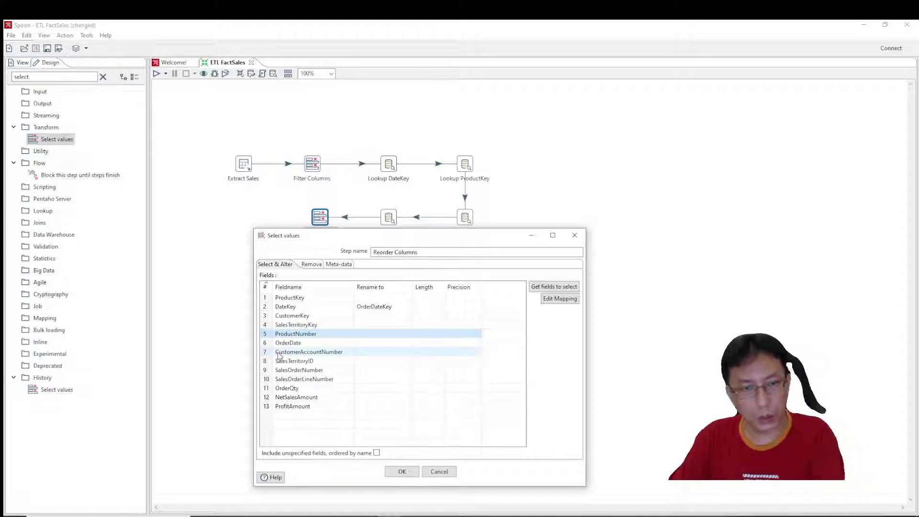
key(Delete)
key(Delete)
key(Delete)
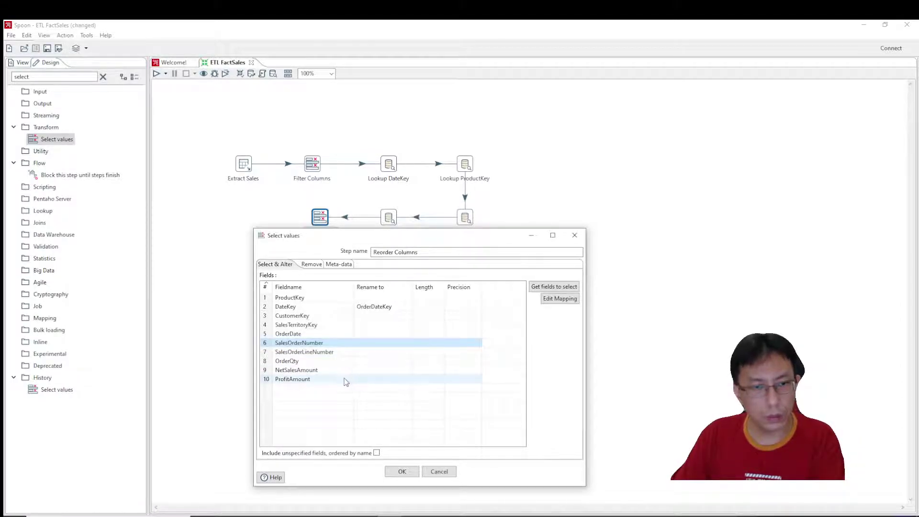
click(402, 473)
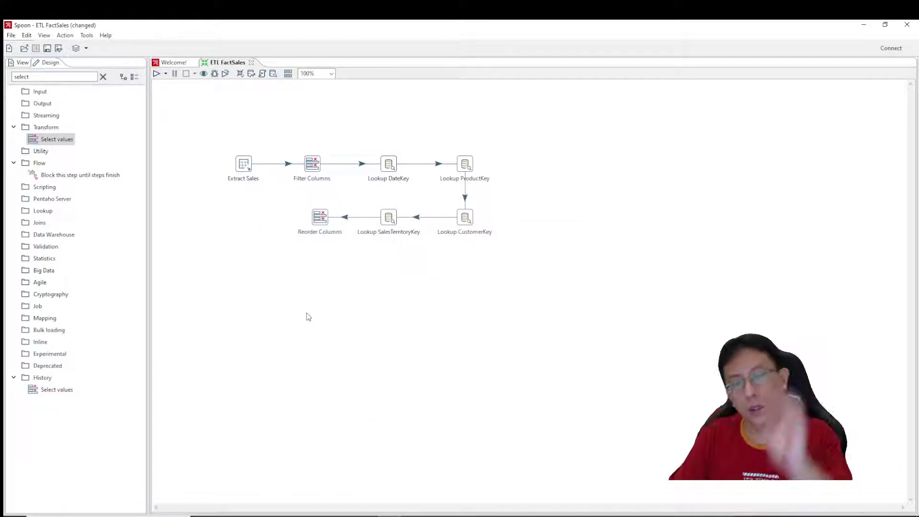
- Run the ETL FactSales transformation with the Pentaho local configuration, saving the changed file
click(156, 73)
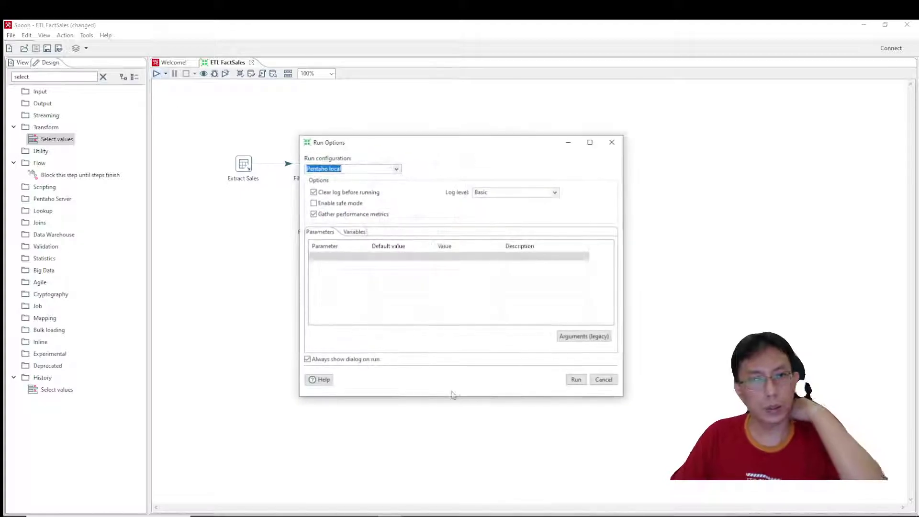
click(576, 379)
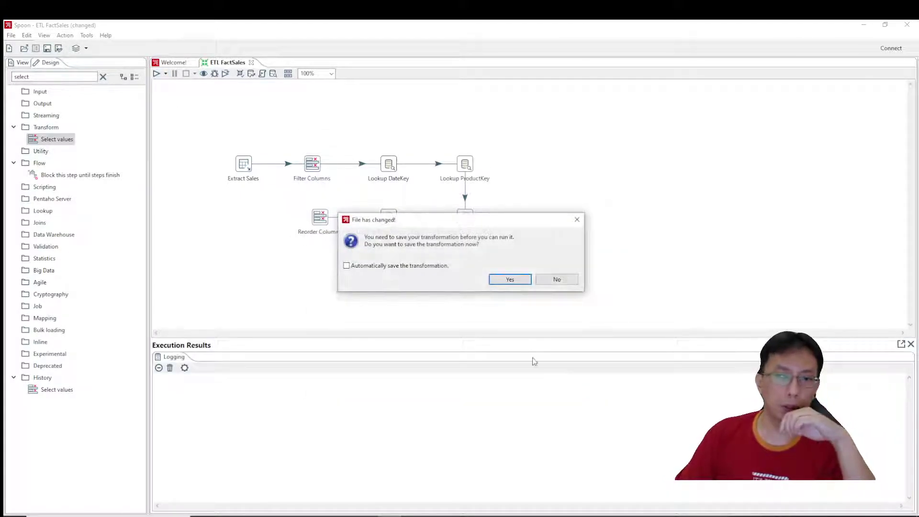
click(510, 279)
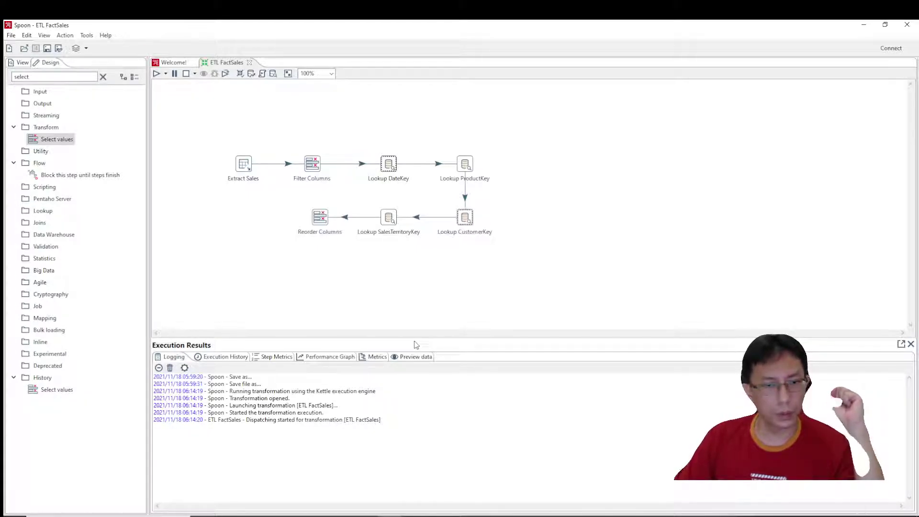
- Check the run's preview data and step metrics, and stop the transformation
click(409, 358)
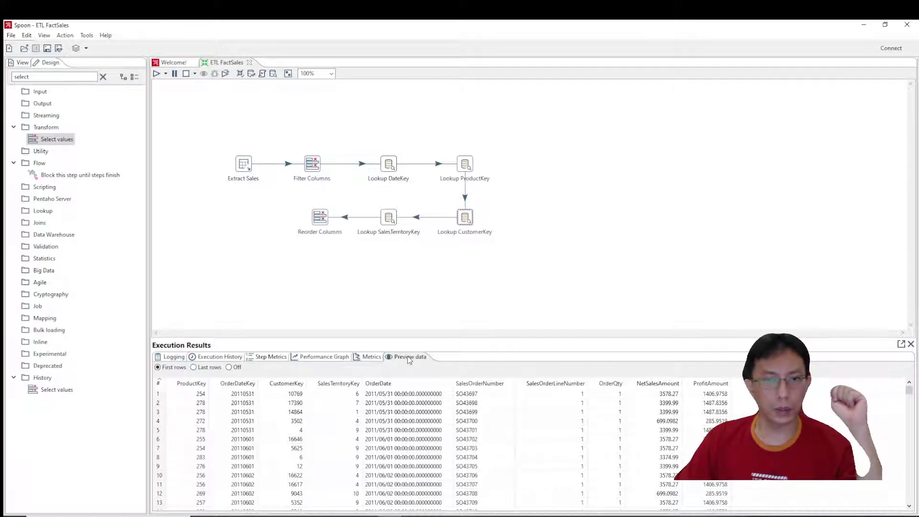
click(271, 356)
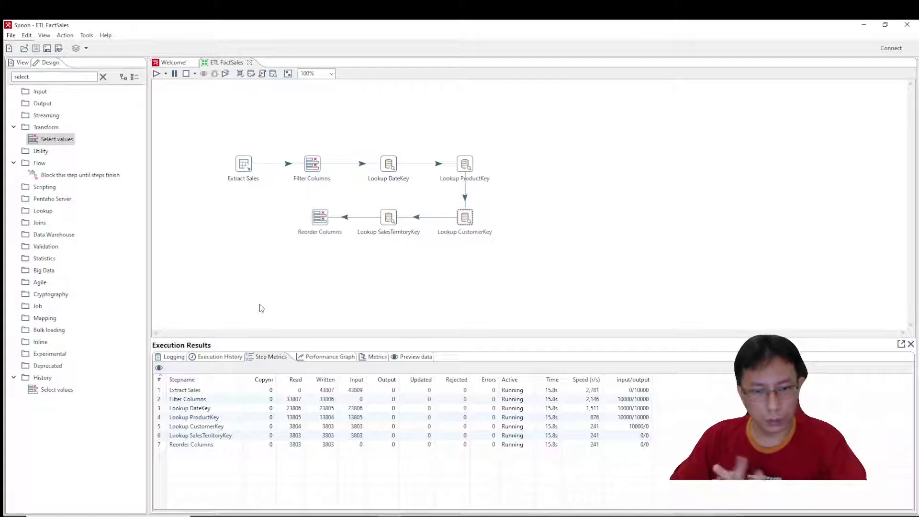
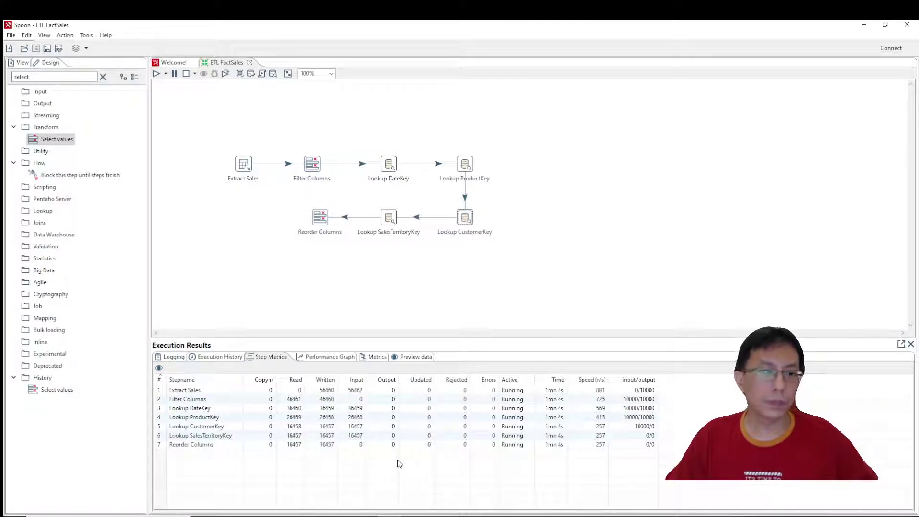
click(186, 74)
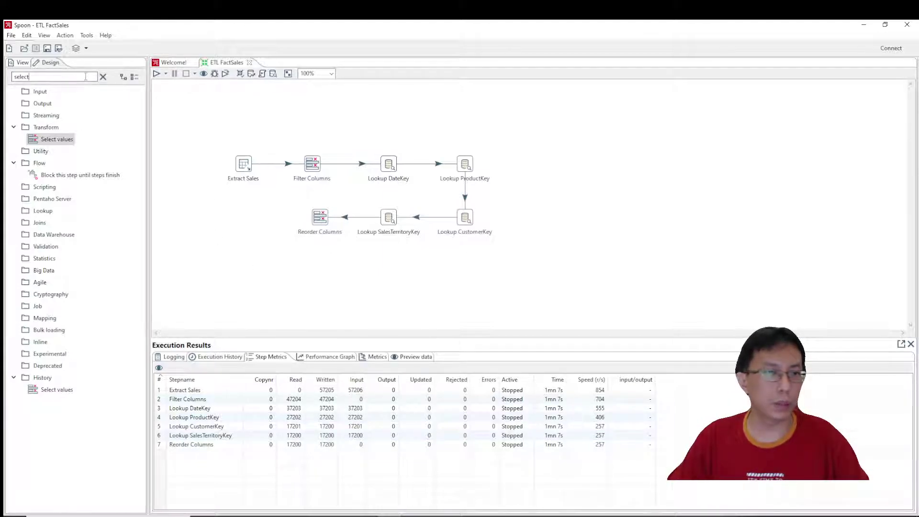
- Find the Table output step and place it on the canvas below Extract Sales, beside Reorder Columns
double_click(70, 77)
text(table)
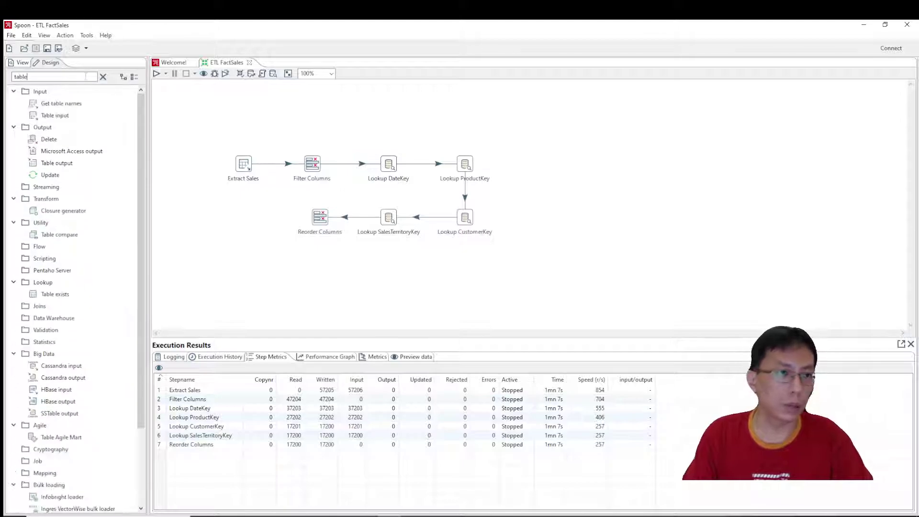
text( outp)
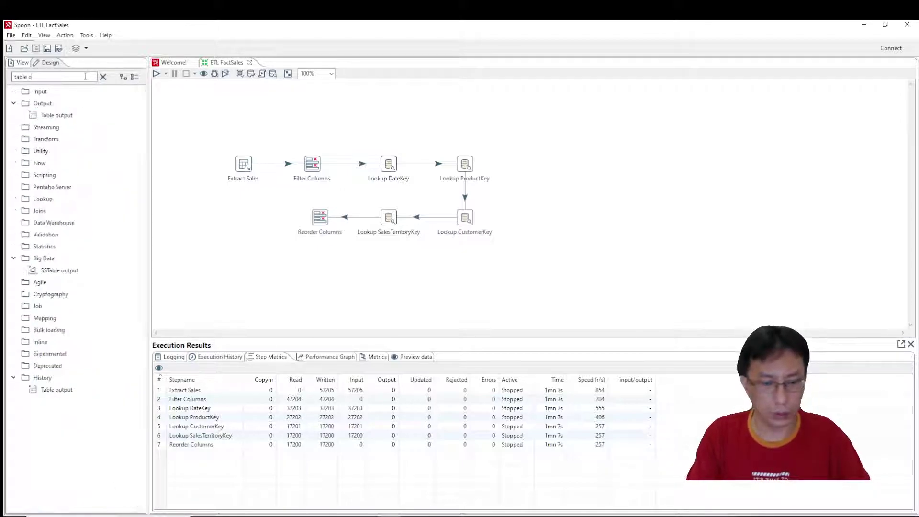
drag(57, 115, 245, 222)
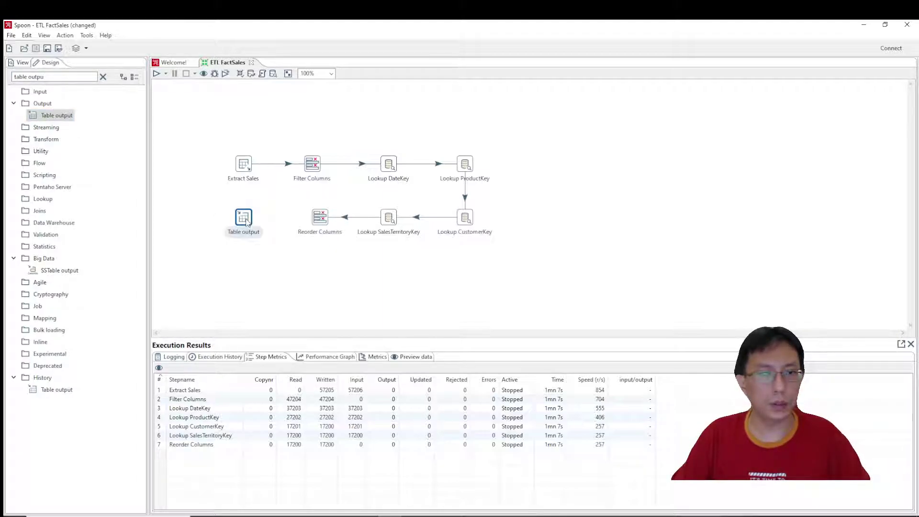
- Open the Table output step's settings and name the step Save to FactSales
double_click(245, 222)
text(Save to Fact)
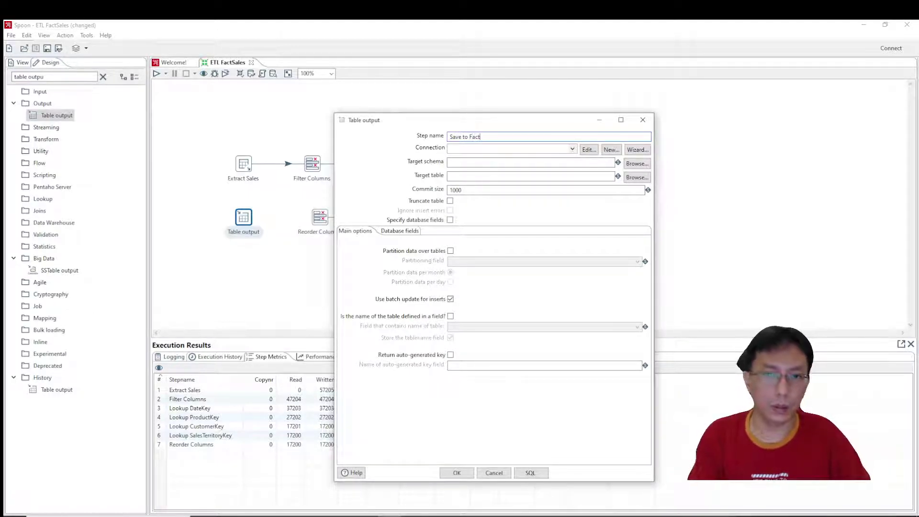
key(ctrl+shift+Right)
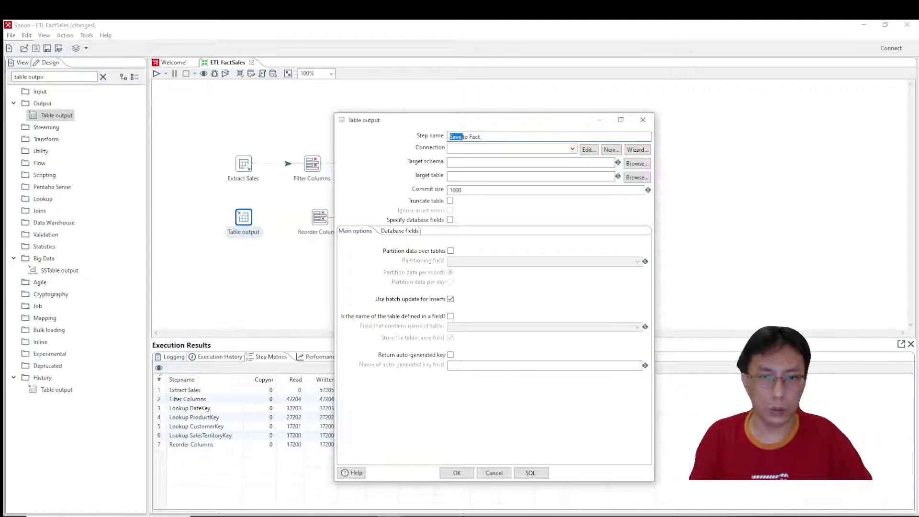
key(End)
text(Sales)
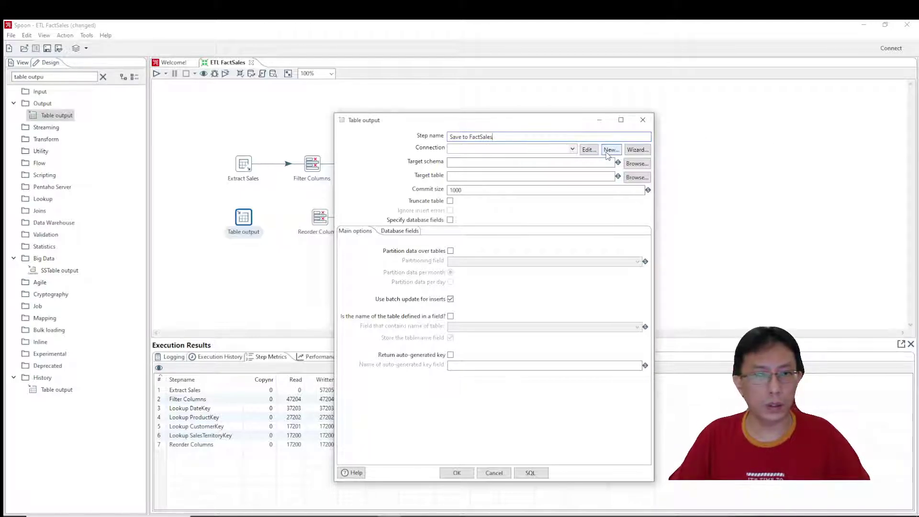
- Set the connection to AdventureWorks2019Lite_DW and look through its existing tables without choosing one
click(574, 149)
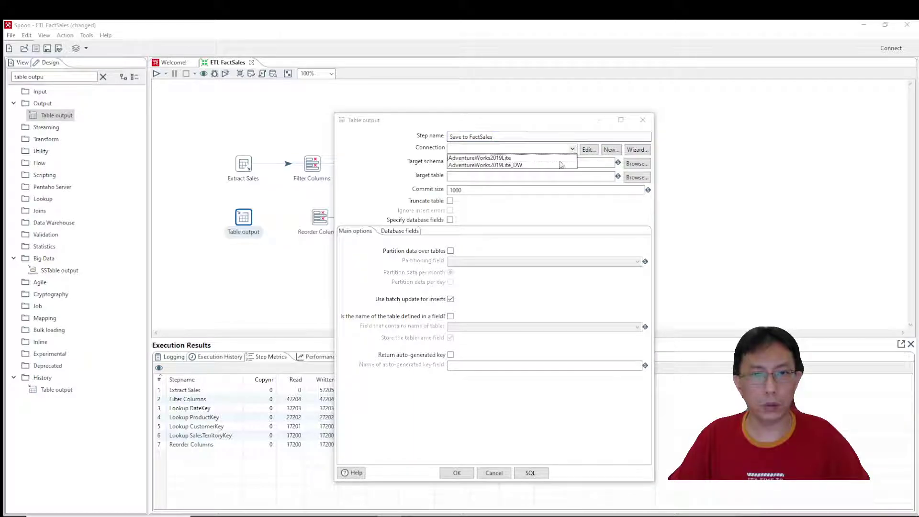
click(535, 165)
click(635, 177)
click(320, 115)
click(328, 132)
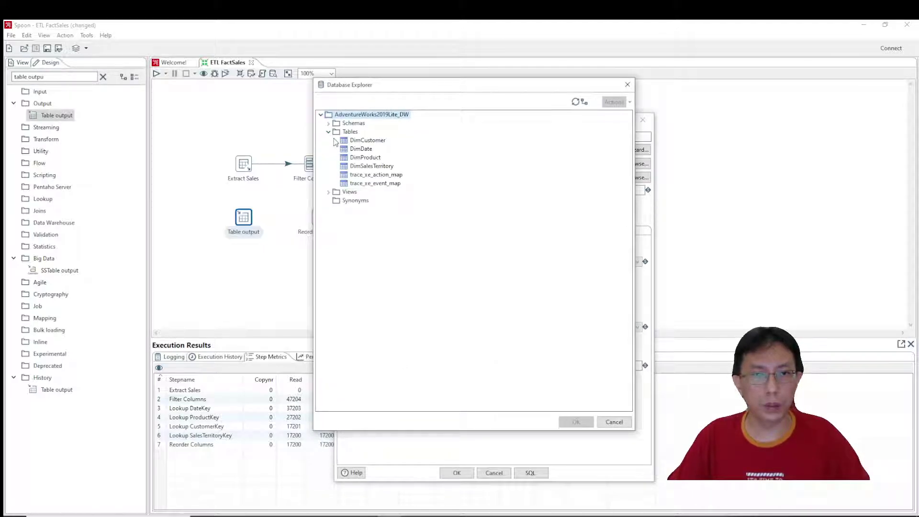
click(607, 421)
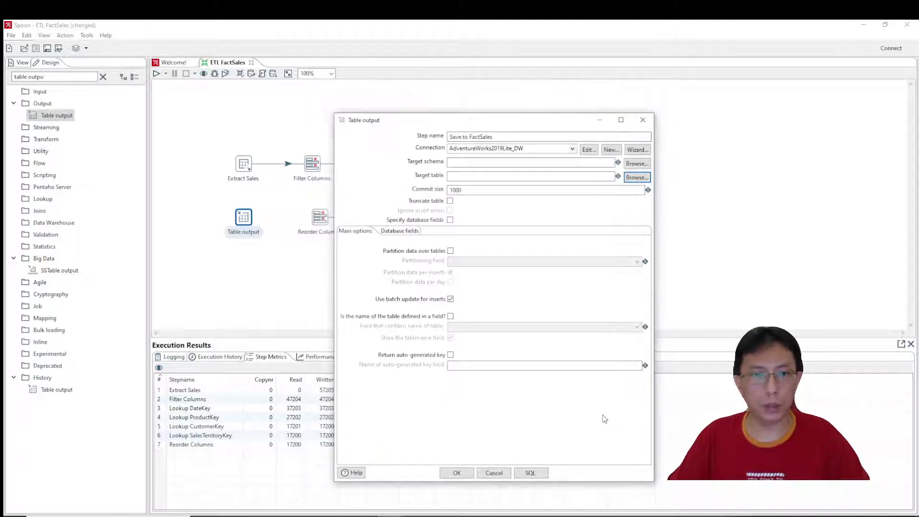
- Set the target schema to dbo and the target table to FactSales
click(638, 163)
double_click(420, 284)
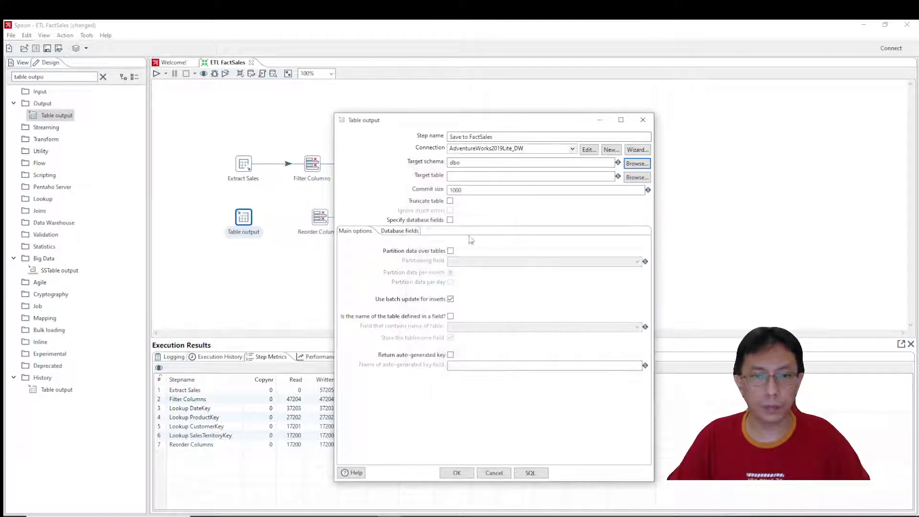
click(476, 178)
text(FactSales)
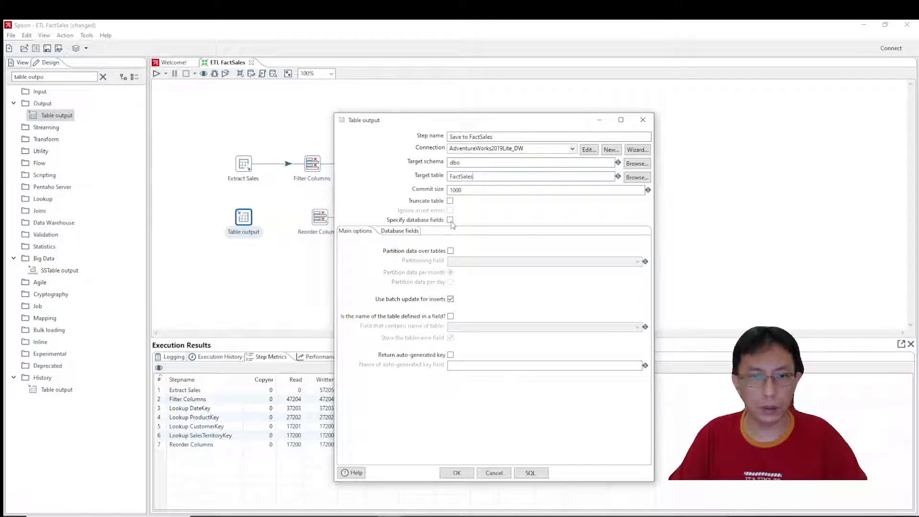
- Try to generate the SQL for the FactSales target table, and check the step's main options and database fields
click(530, 473)
click(527, 306)
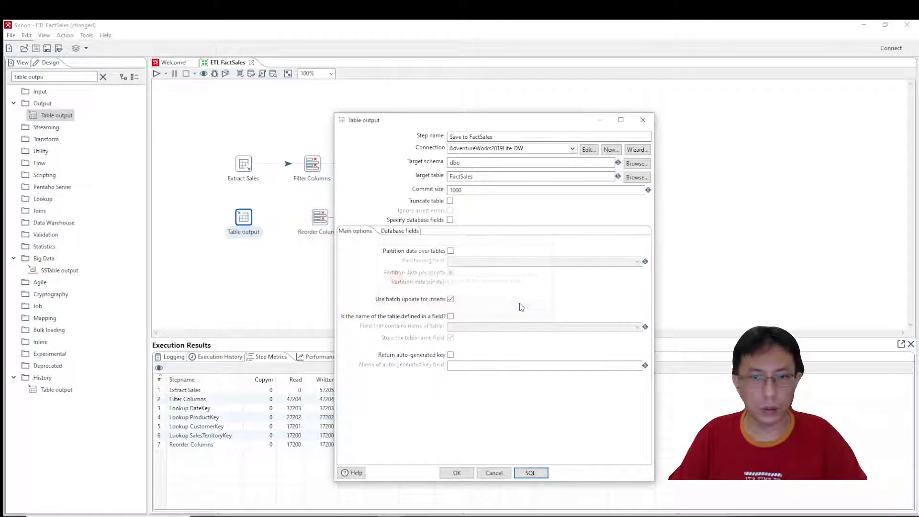
click(530, 473)
click(530, 307)
click(407, 231)
click(530, 473)
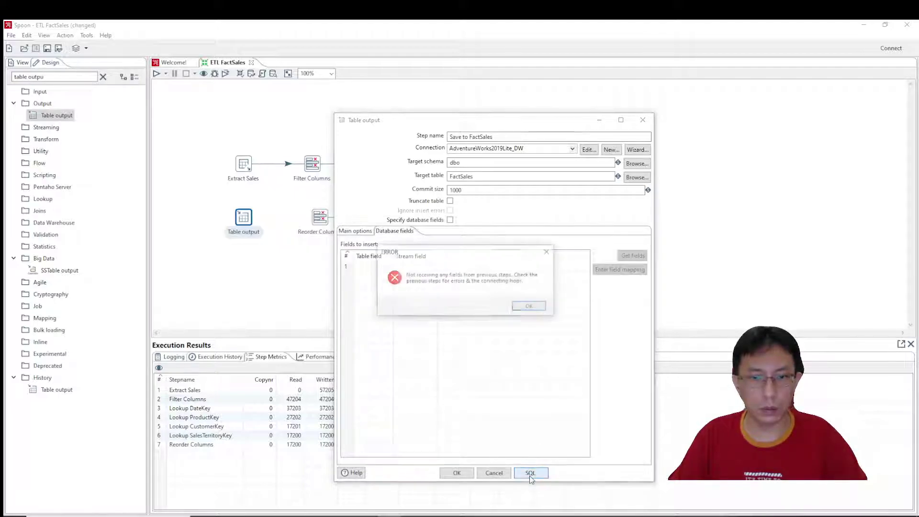
click(530, 306)
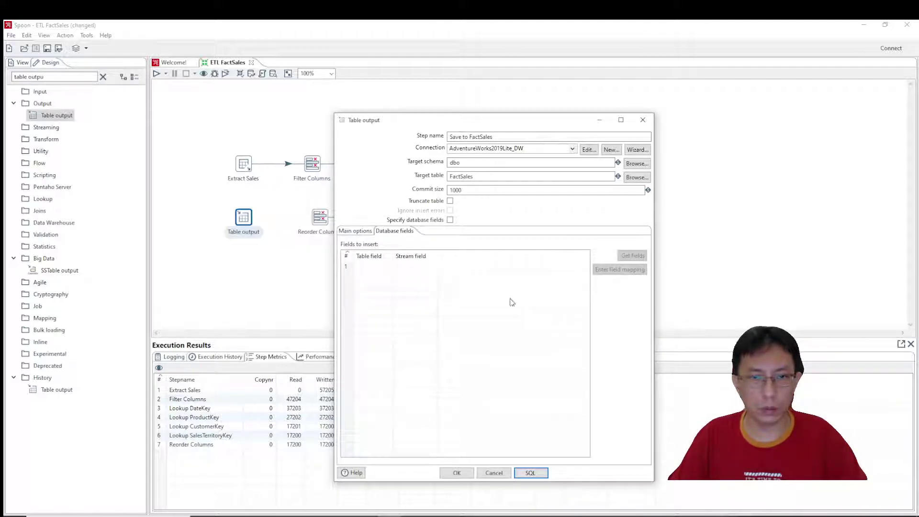
click(361, 232)
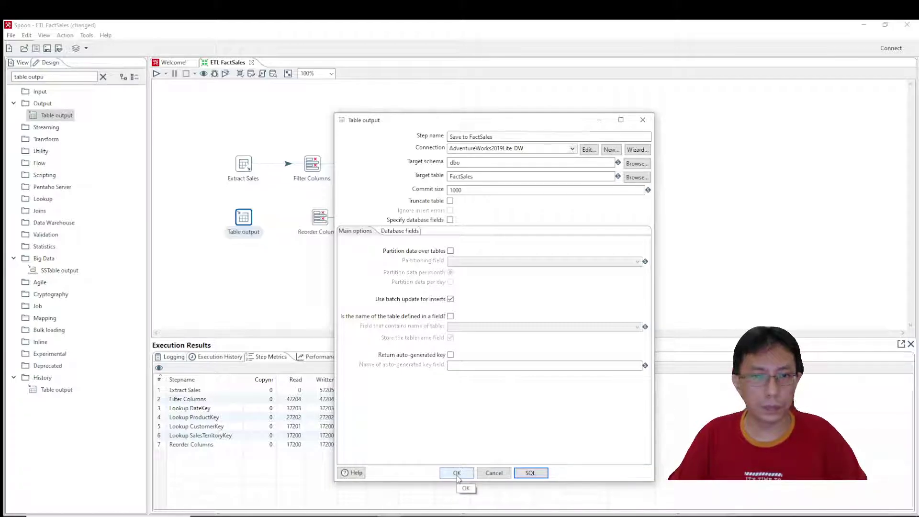
click(397, 232)
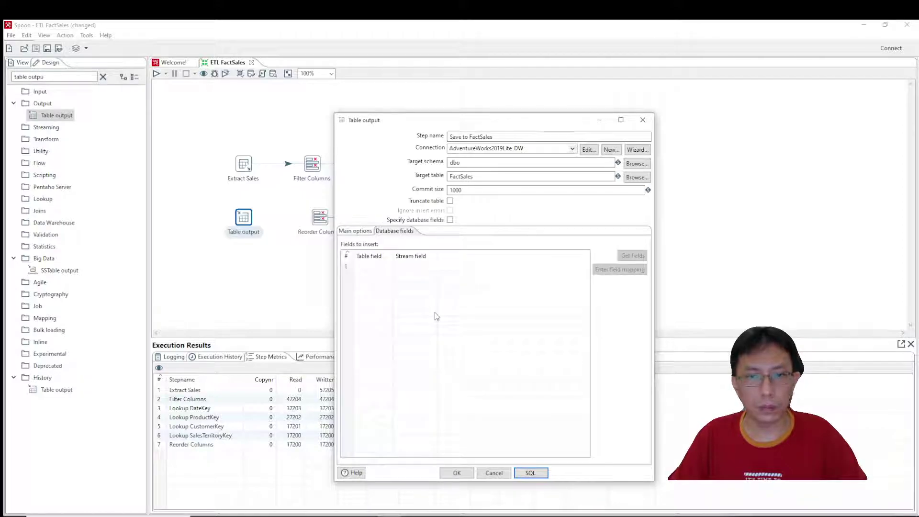
click(356, 232)
- Try to generate the table SQL with Specify database fields enabled, and turn that option off again
click(450, 220)
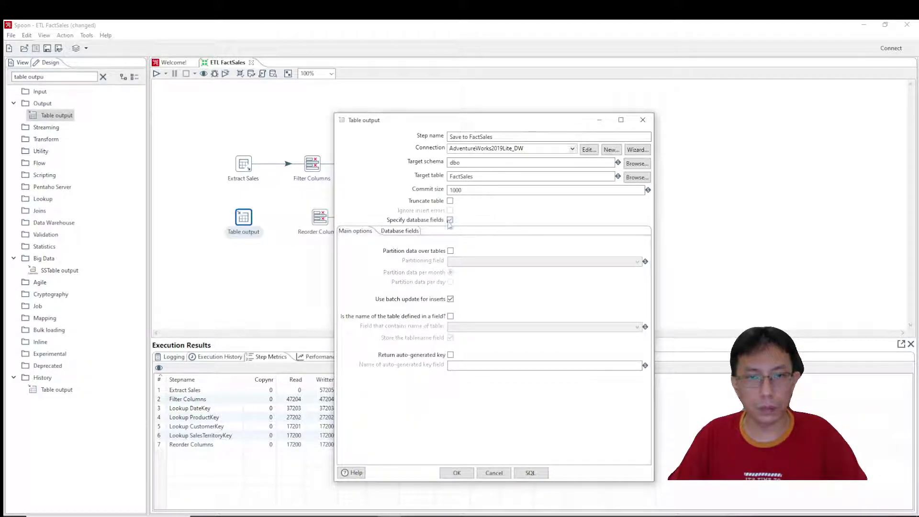
click(530, 474)
click(530, 308)
click(391, 233)
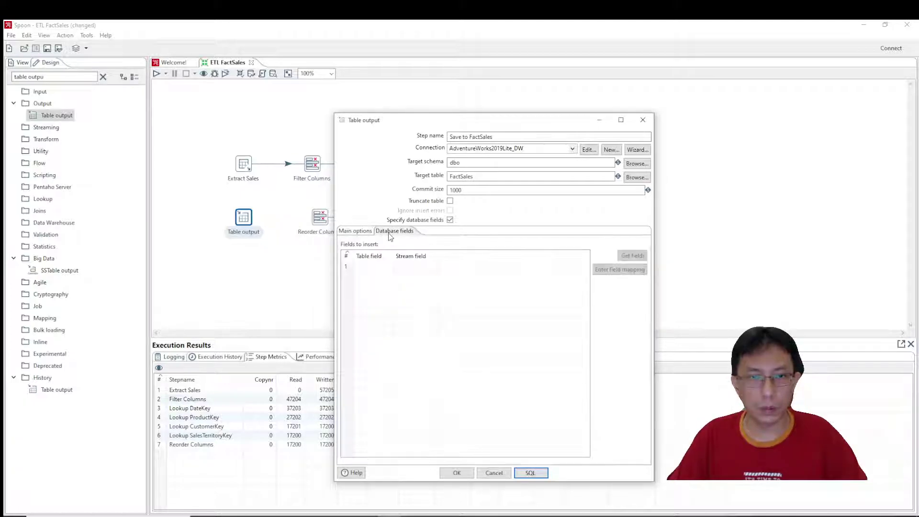
click(450, 220)
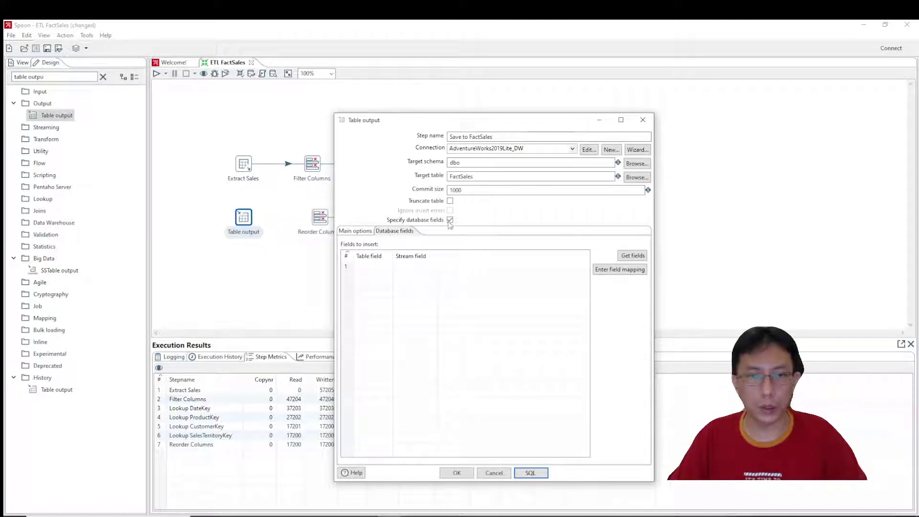
click(360, 232)
- Accept the Save to FactSales settings and connect Reorder Columns to it as the main output of the step
click(456, 474)
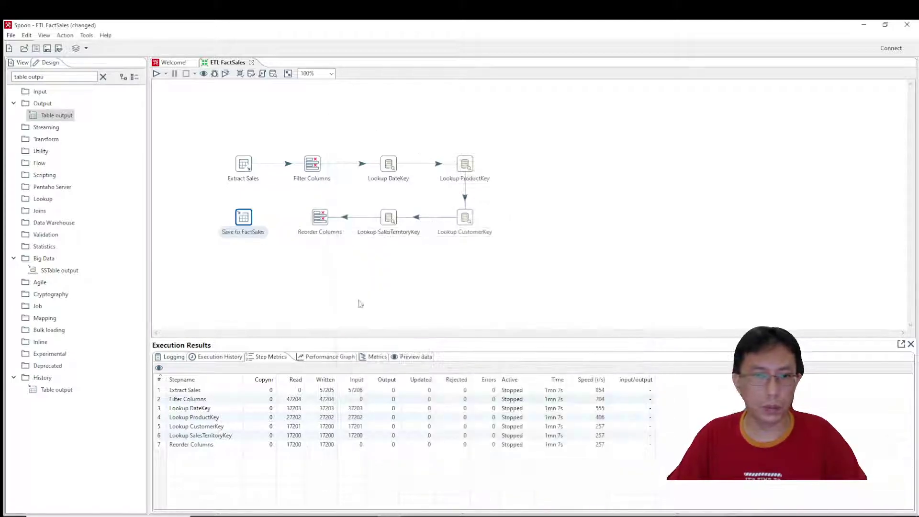
click(319, 218)
mouse_move(320, 220)
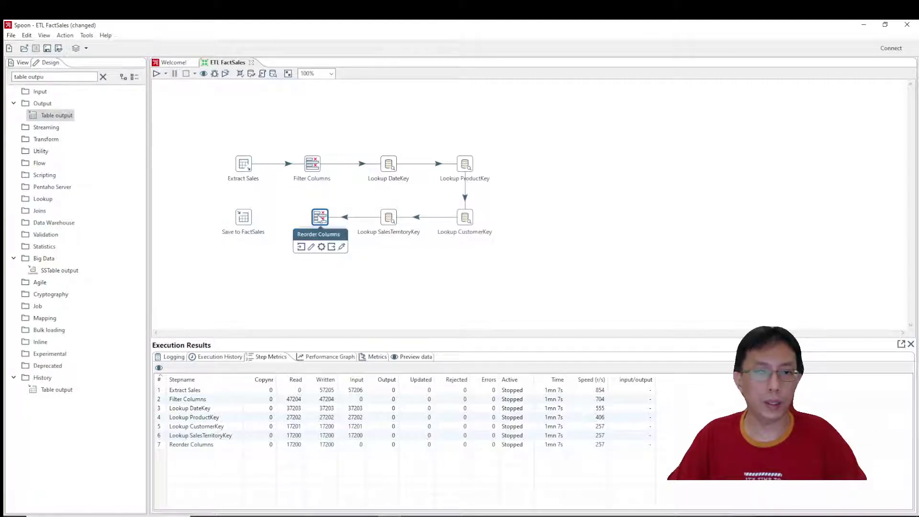
drag(330, 248, 247, 223)
click(276, 224)
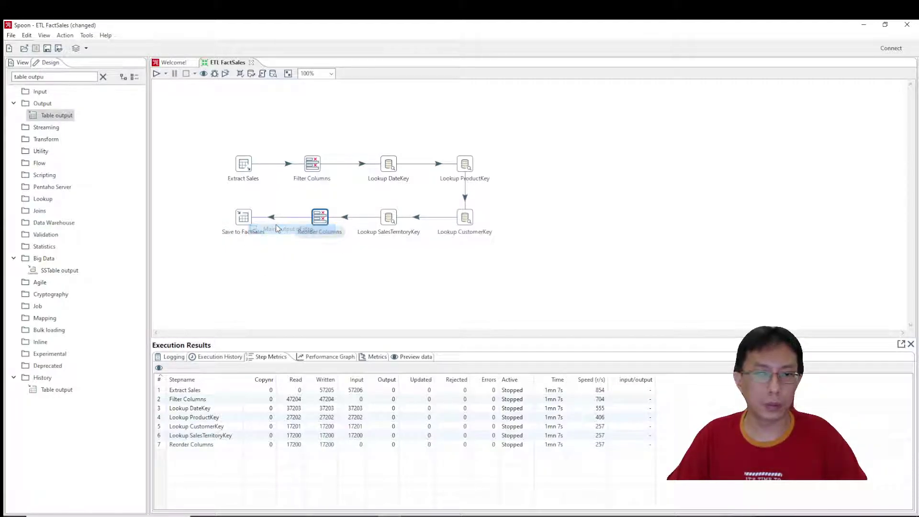
- Generate the CREATE TABLE statement for dbo.FactSales from the Save to FactSales step and execute it on the AdventureWorks2019Lite_DW connection
double_click(244, 218)
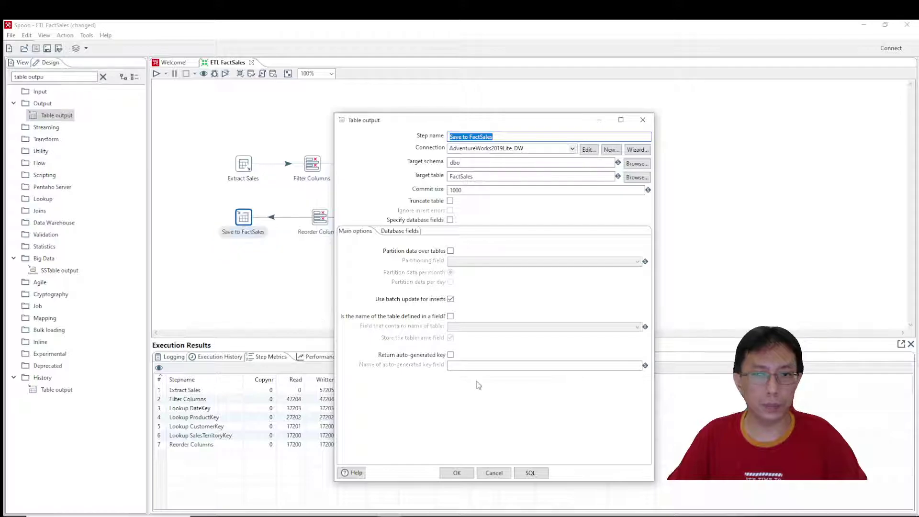
click(393, 233)
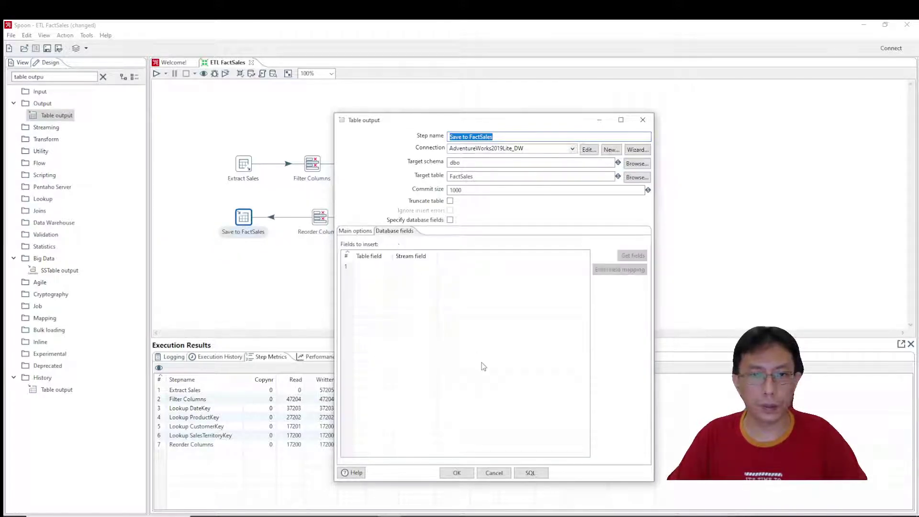
click(356, 237)
click(531, 474)
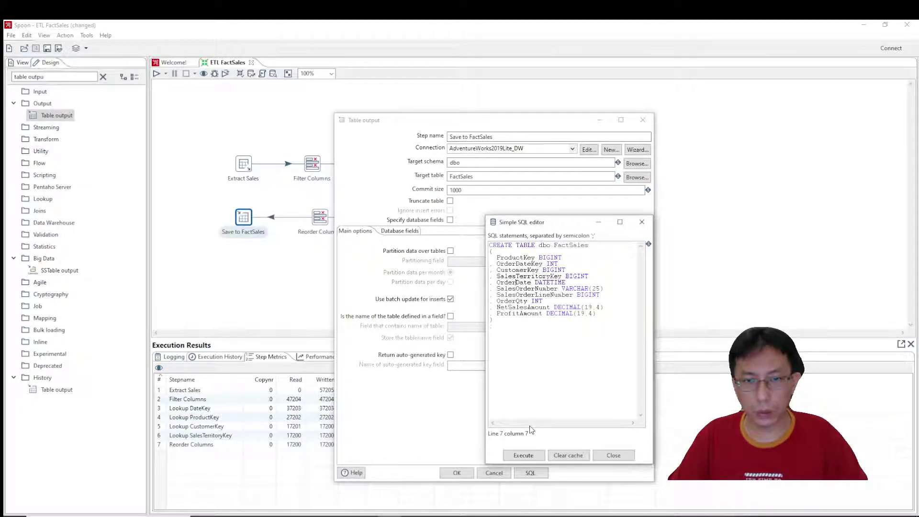
click(524, 455)
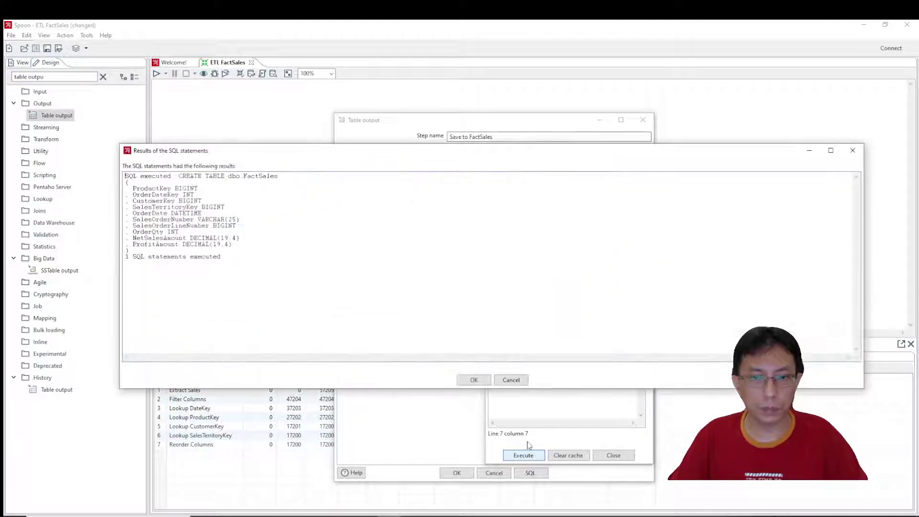
click(474, 380)
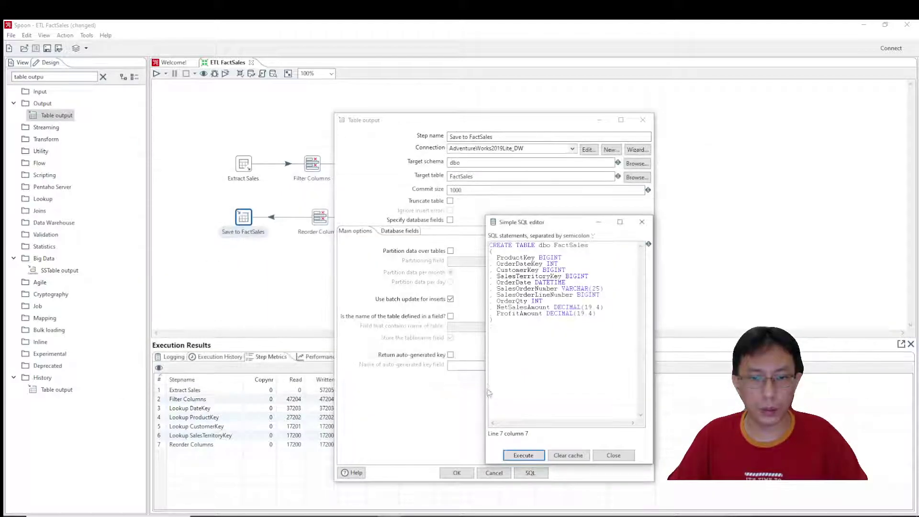
- Close the SQL editor, accept the Save to FactSales settings and save the ETL FactSales transformation
click(614, 455)
click(456, 472)
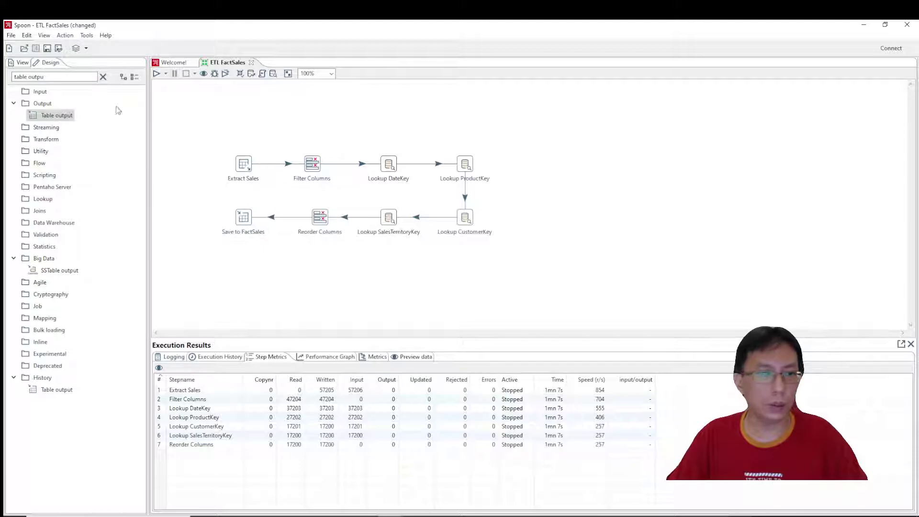
click(47, 49)
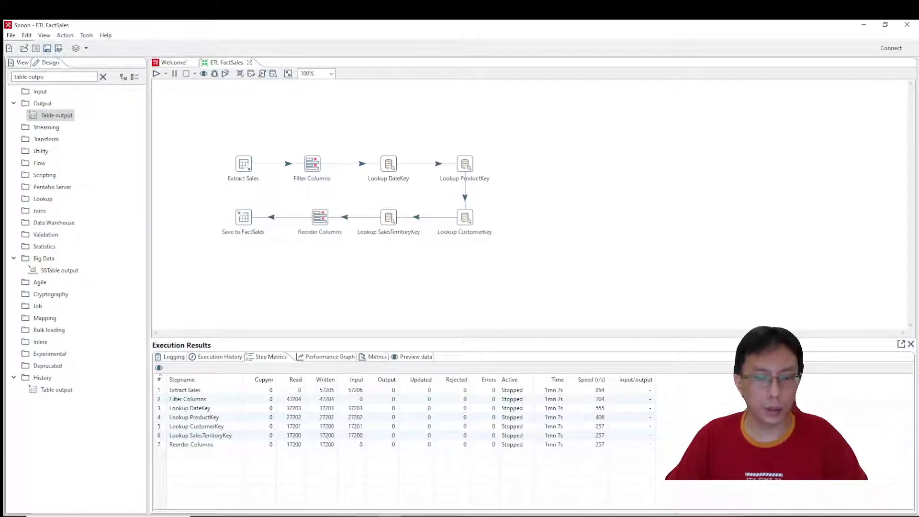
- Switch to SQL Server Management Studio, refresh the tables of AdventureWorks2019Lite_DW and open dbo.FactSales in design view
key(alt+Tab)
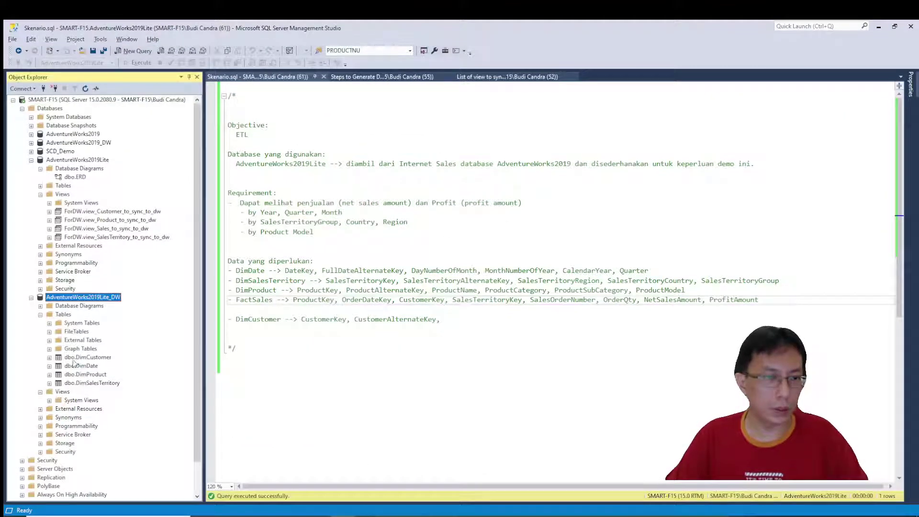
right_click(67, 314)
click(82, 378)
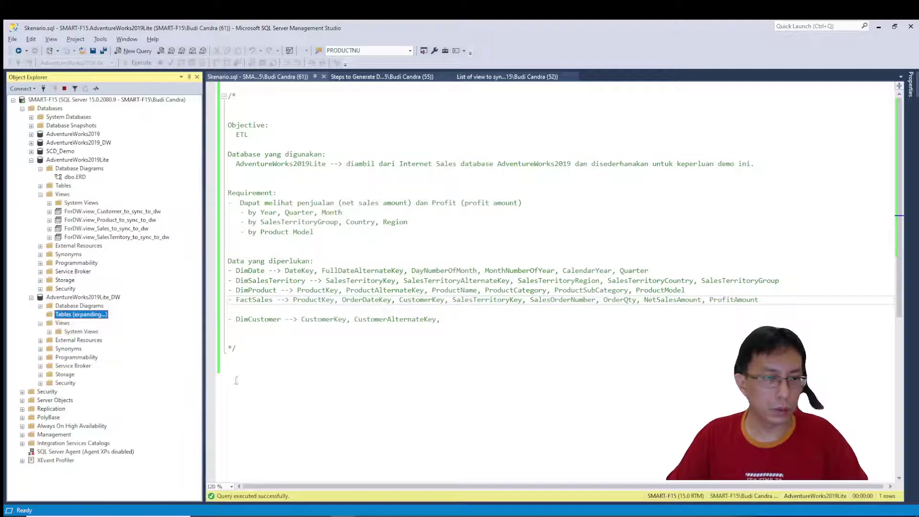
right_click(76, 392)
click(111, 306)
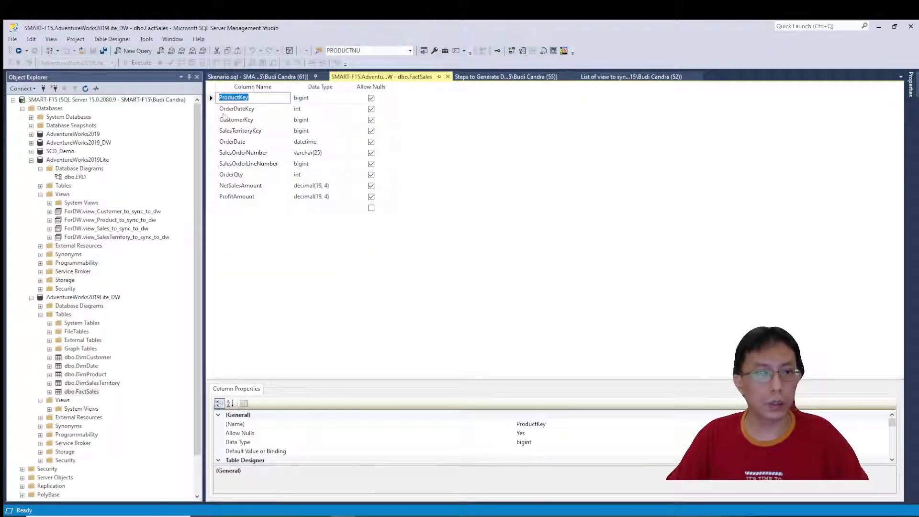
- Set SalesOrderNumber and SalesOrderLineNumber together as the primary key of FactSales and save the table
click(211, 153)
shift+click(213, 163)
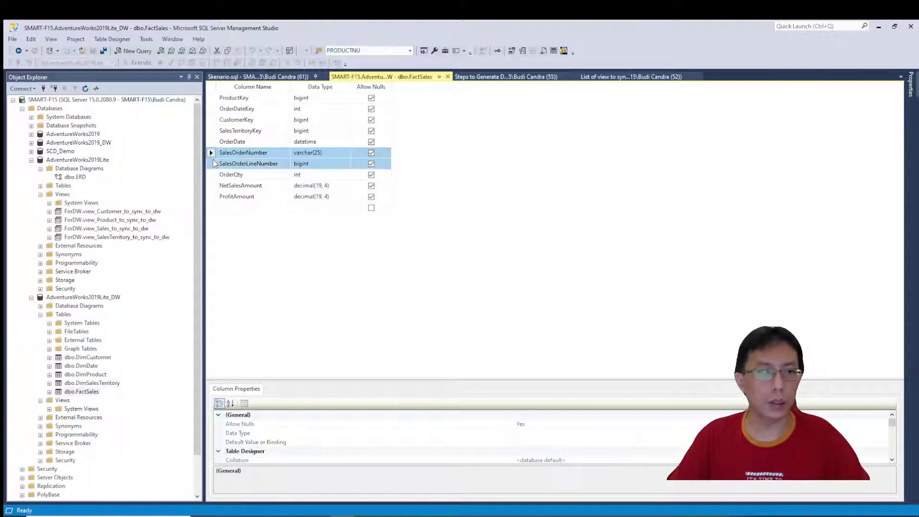
right_click(214, 162)
click(224, 169)
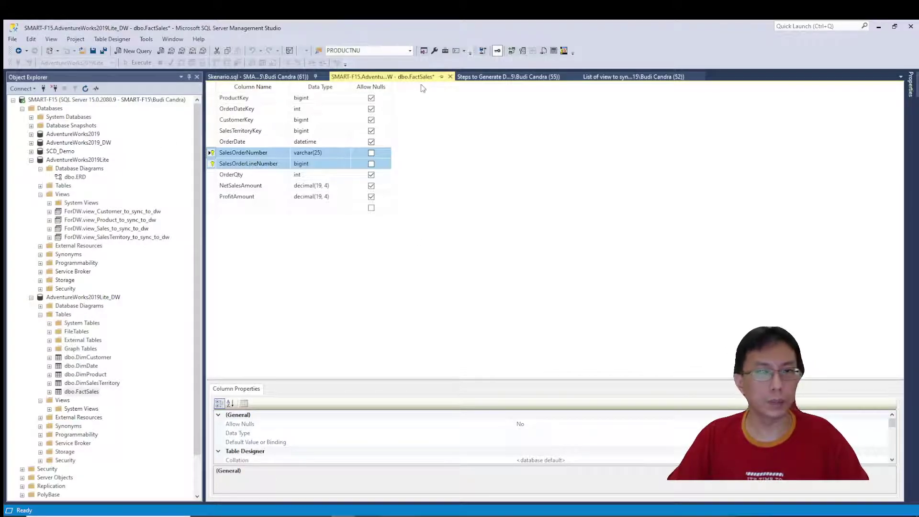
click(103, 50)
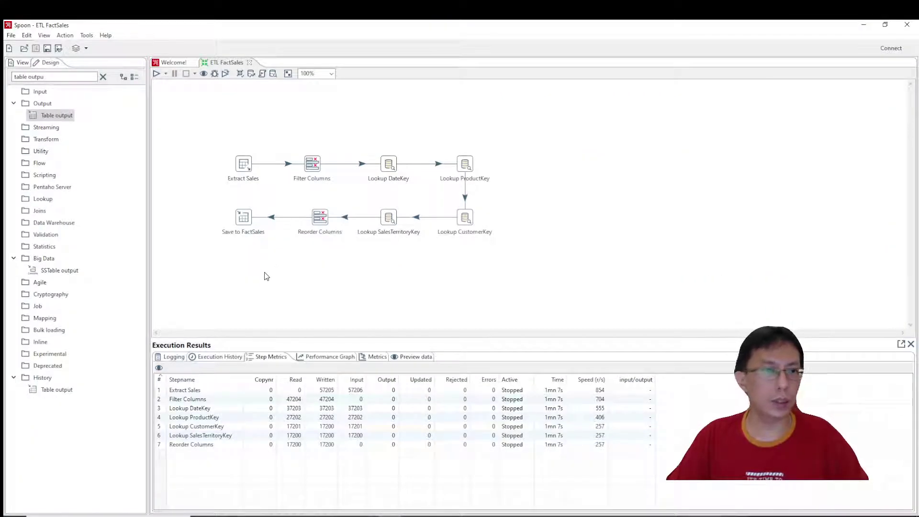
- Run the ETL FactSales transformation in Spoon and show its step metrics
click(157, 75)
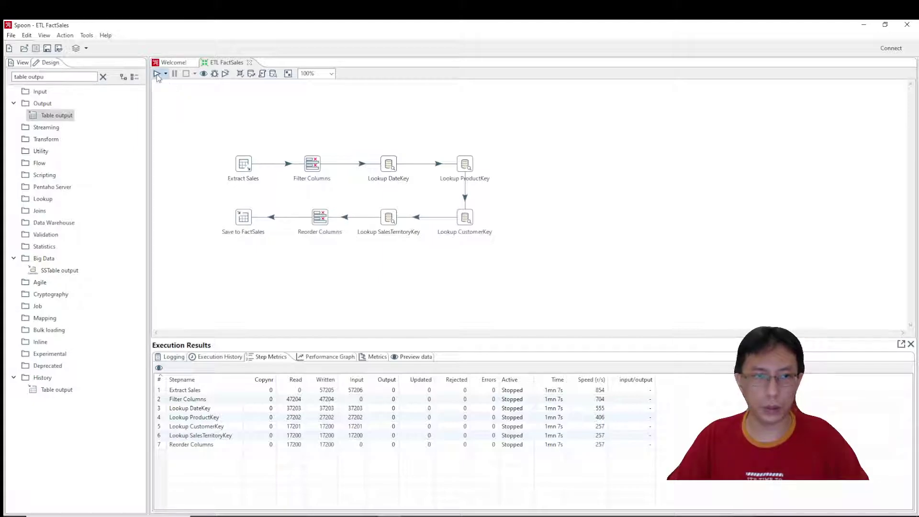
click(577, 380)
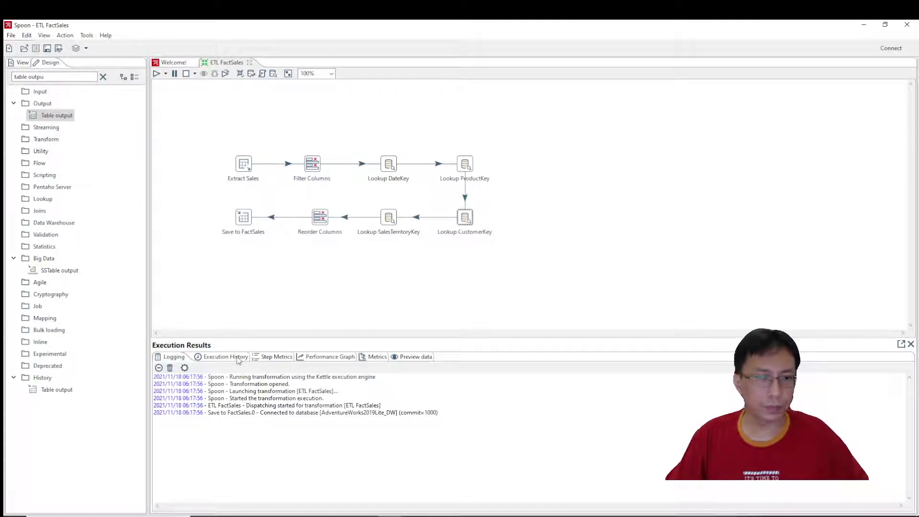
click(286, 357)
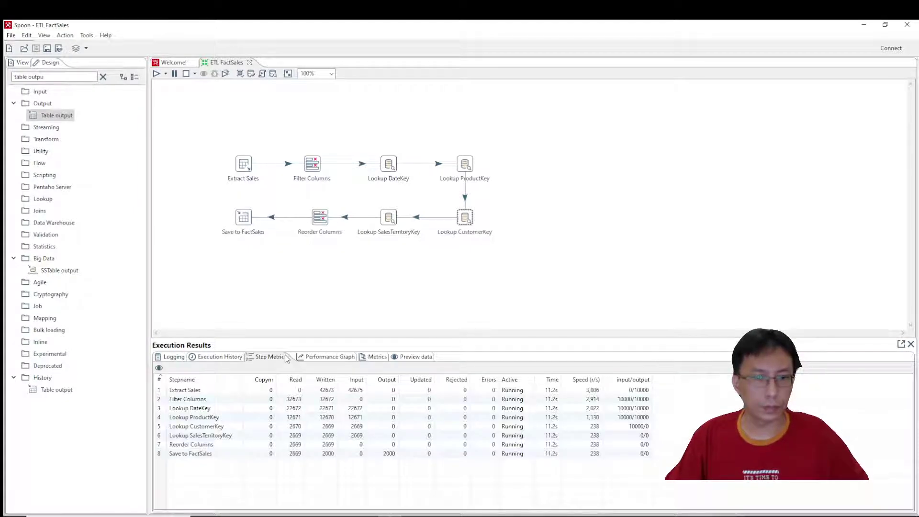
key(alt+Tab)
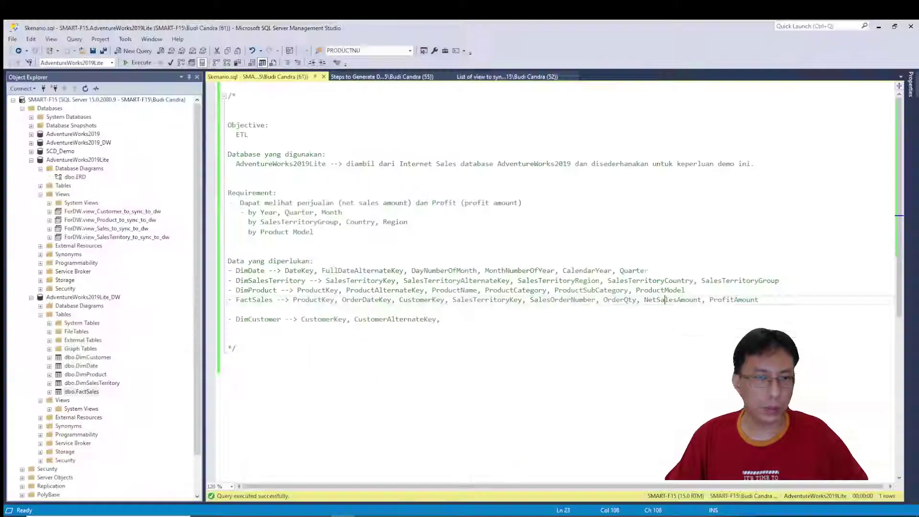
key(alt+Tab)
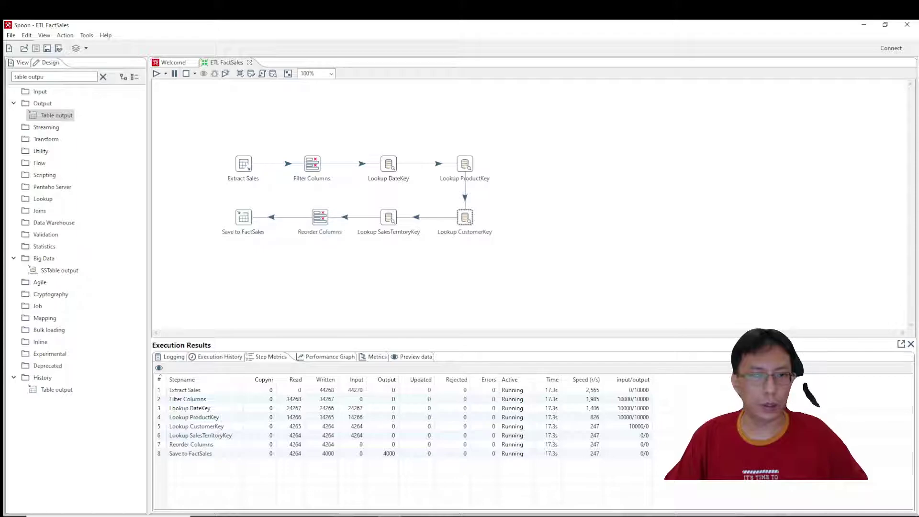
- In SQL Server Management Studio, create the diagram support objects for AdventureWorks2019Lite_DW and start a new database diagram
key(alt+Tab)
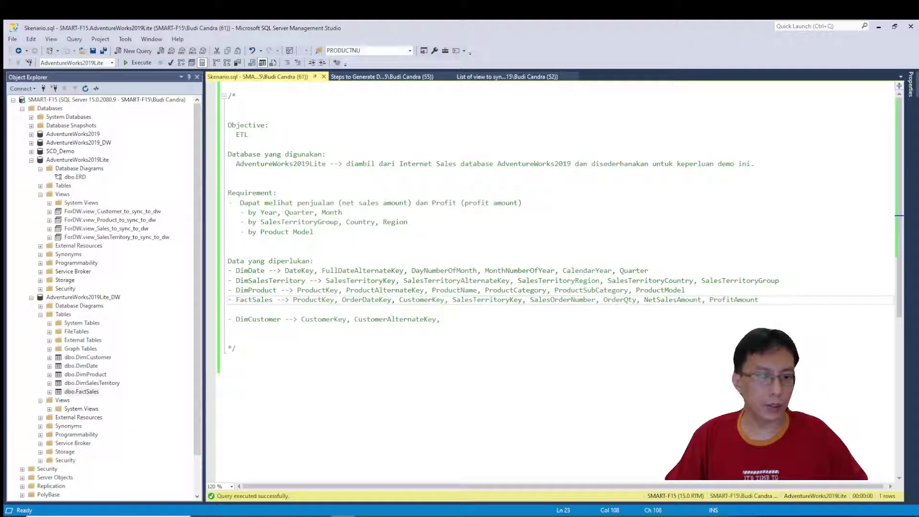
click(42, 306)
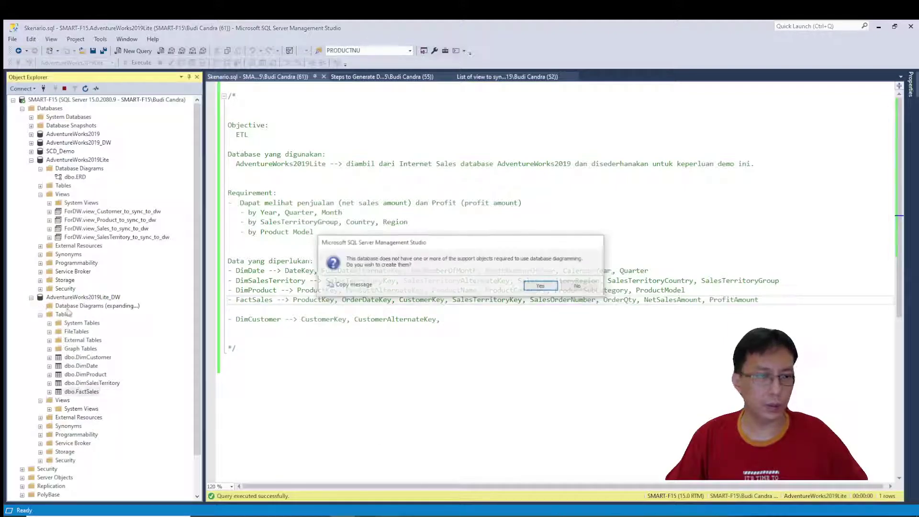
click(538, 285)
click(86, 307)
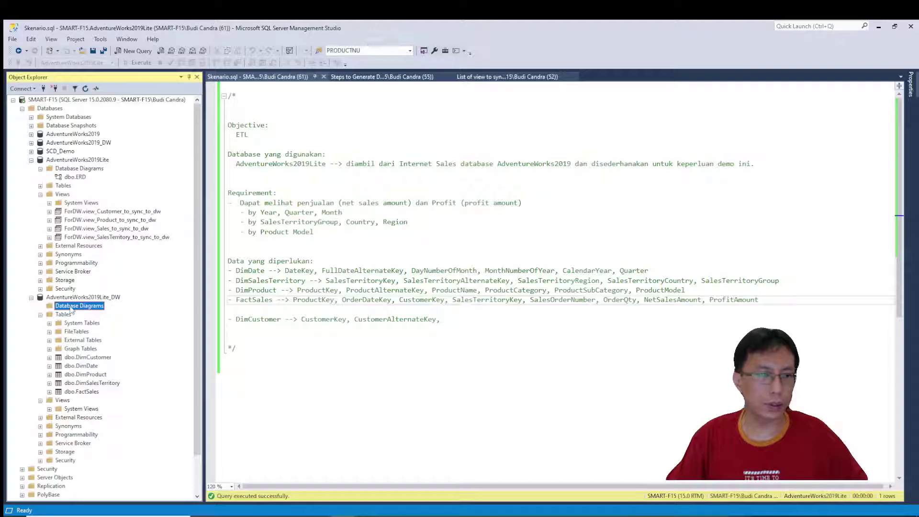
right_click(70, 308)
key(Escape)
right_click(89, 308)
click(105, 313)
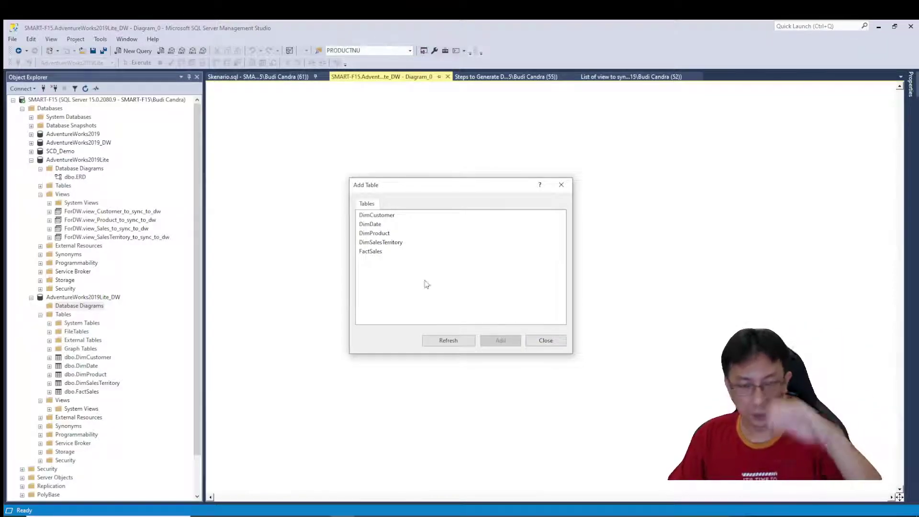
- Add the DimCustomer, DimDate, DimProduct, DimSalesTerritory and FactSales tables to the diagram
click(371, 215)
shift+click(369, 251)
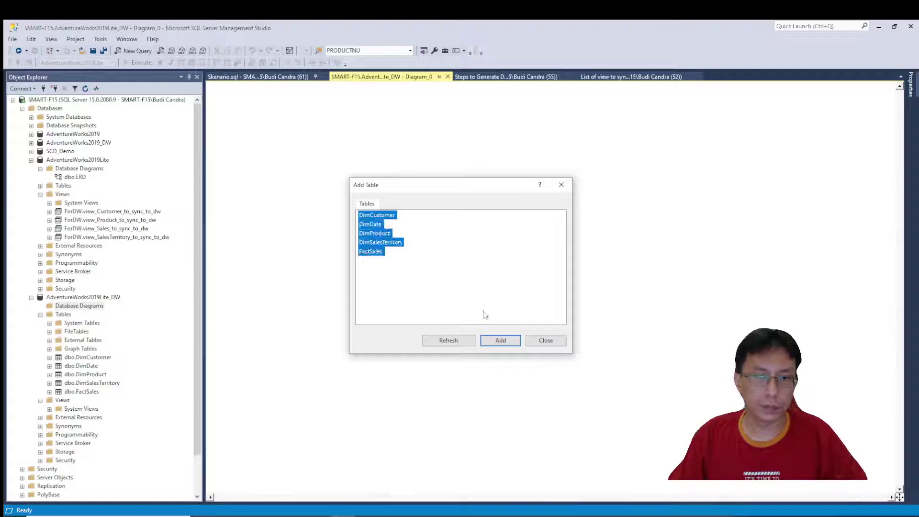
click(500, 341)
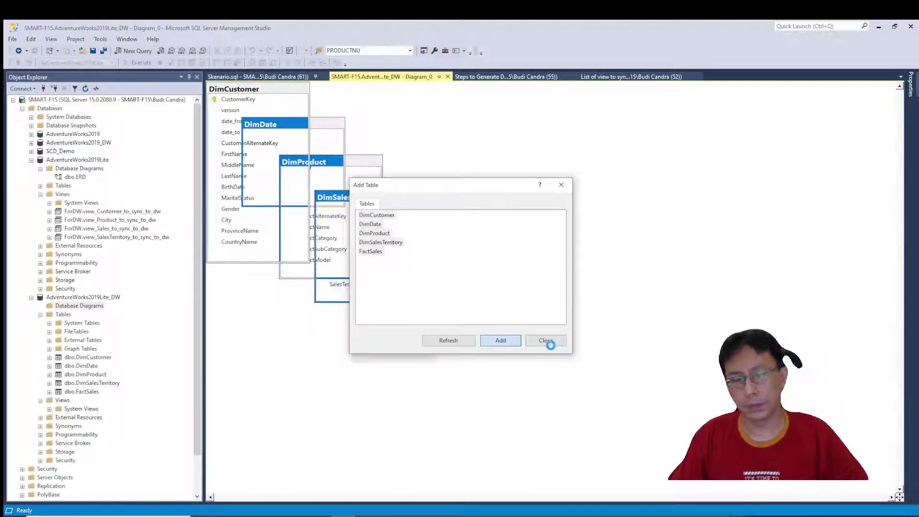
click(548, 341)
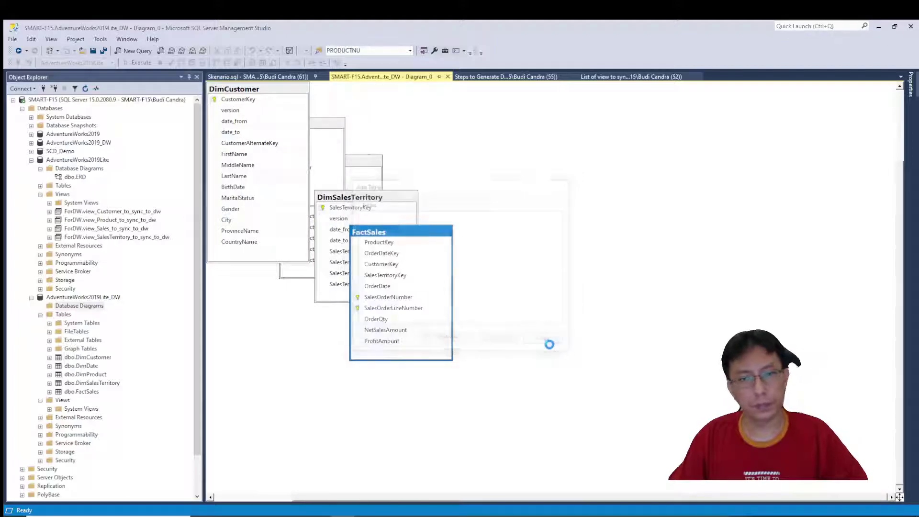
click(597, 304)
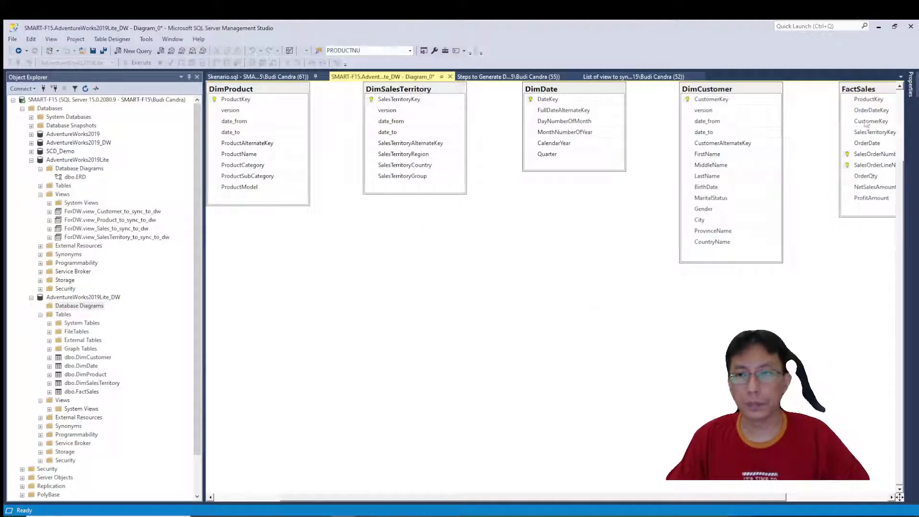
- Move FactSales to the middle of the diagram, with DimSalesTerritory beside it and DimDate directly above it
click(860, 94)
drag(860, 94, 535, 236)
click(510, 447)
click(533, 225)
drag(422, 95, 405, 254)
drag(558, 90, 523, 117)
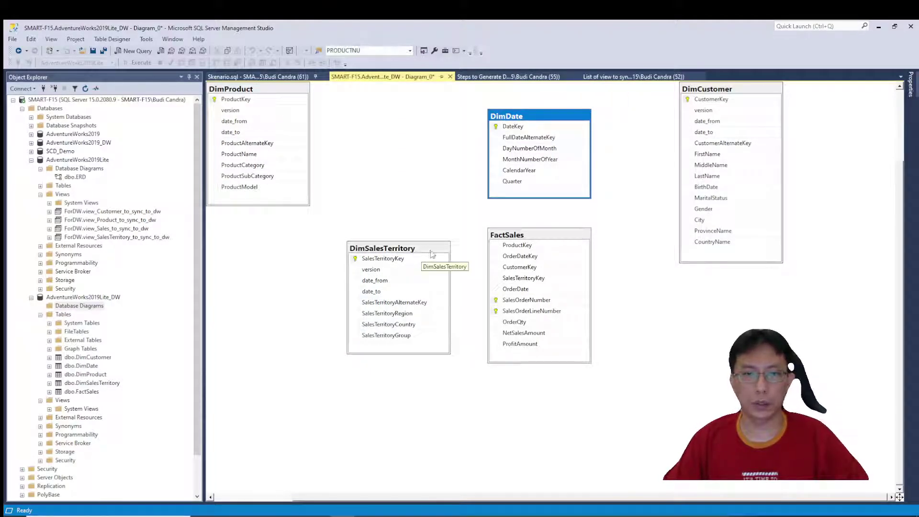
- Place DimProduct beside DimDate, align DimSalesTerritory beneath DimProduct, and move DimCustomer closer to the other side of FactSales
drag(388, 254, 529, 400)
drag(266, 92, 409, 119)
drag(532, 399, 393, 266)
drag(699, 91, 651, 147)
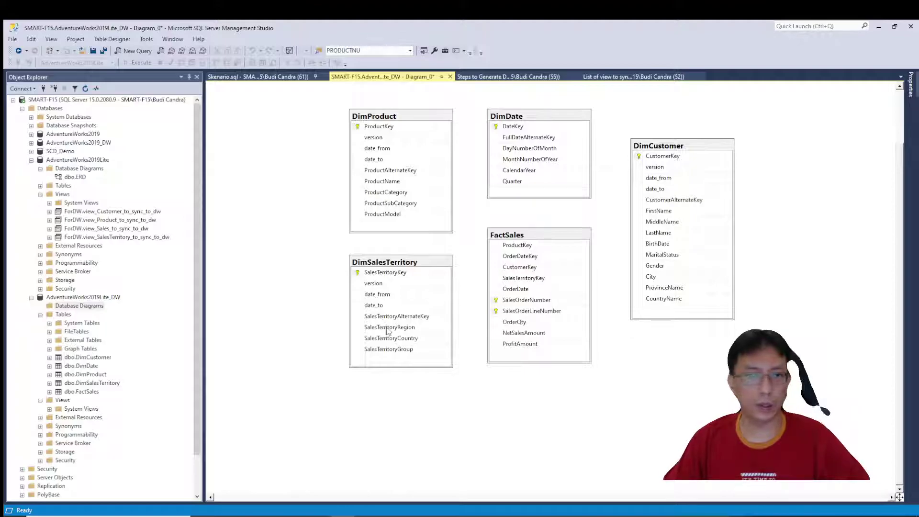
- Save the database diagram under the name Star Schema
click(93, 52)
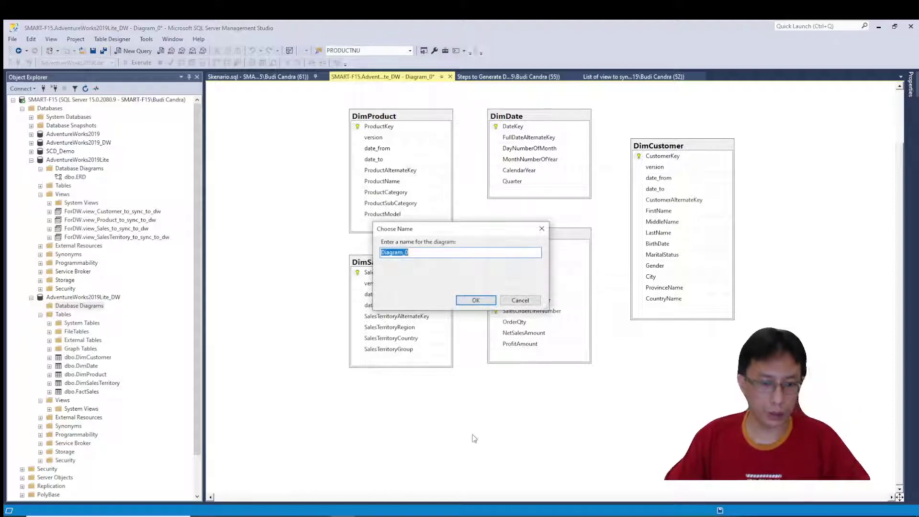
text(Star Schema)
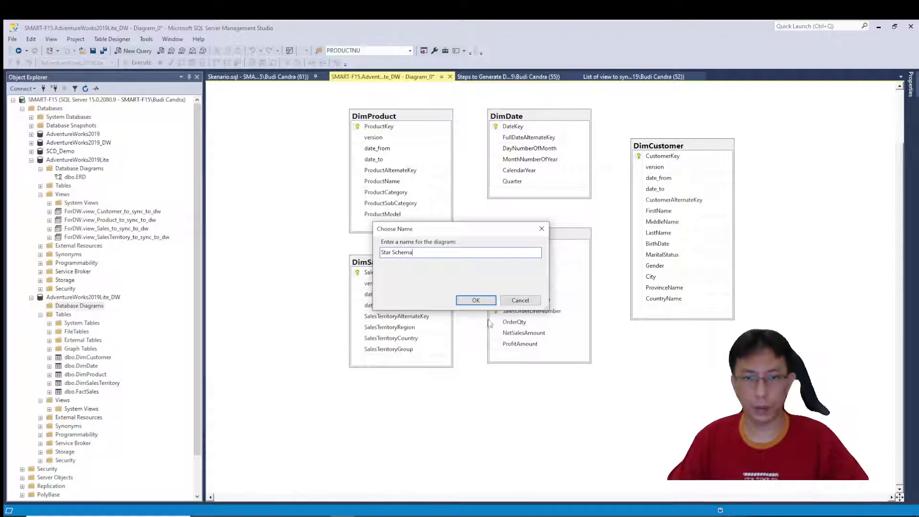
click(475, 300)
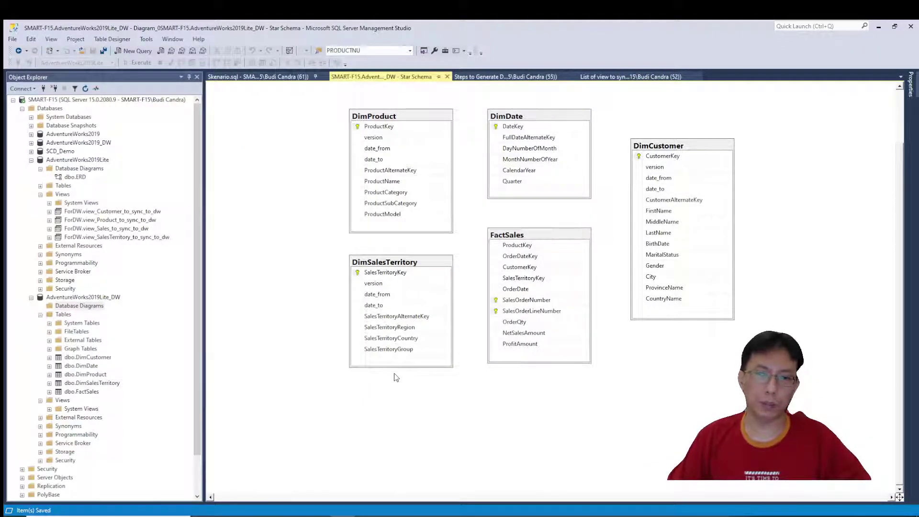
- Switch to Spoon to check the ETL FactSales run's progress in the step metrics, glancing back at the Star Schema diagram in between
mouse_move(390, 516)
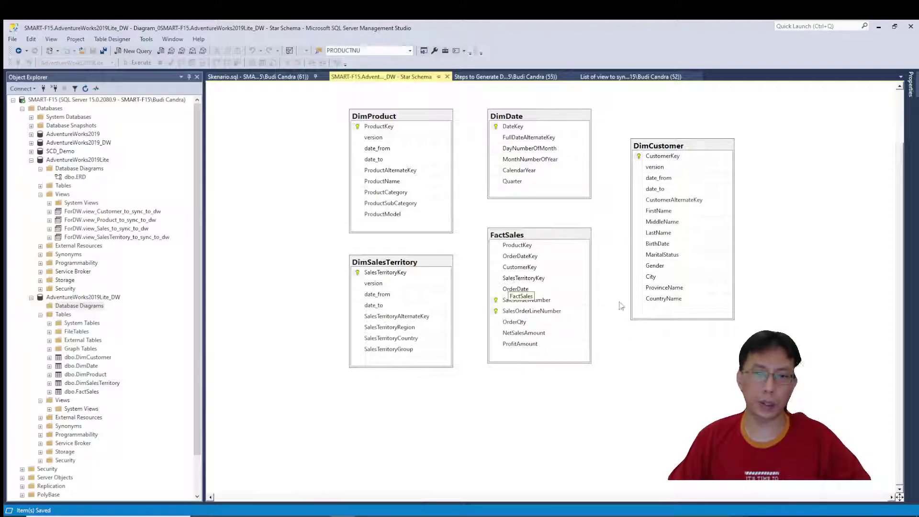
click(390, 516)
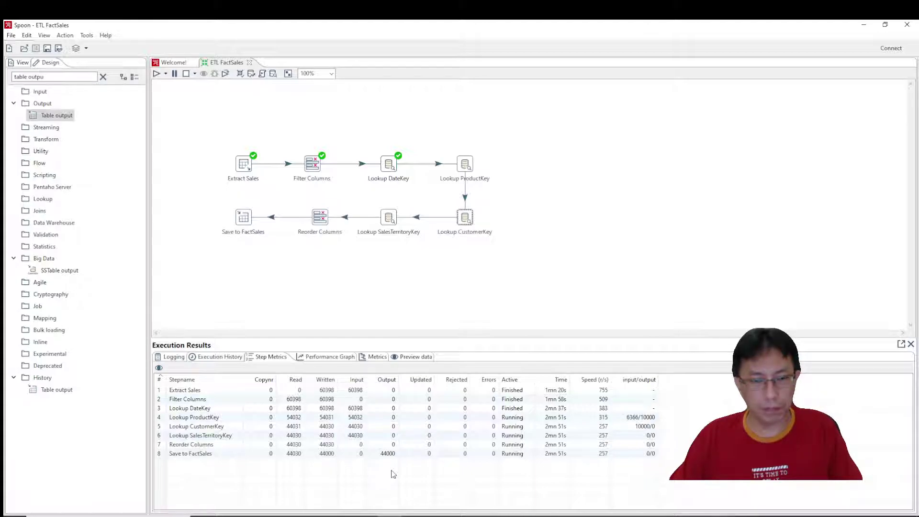
click(412, 515)
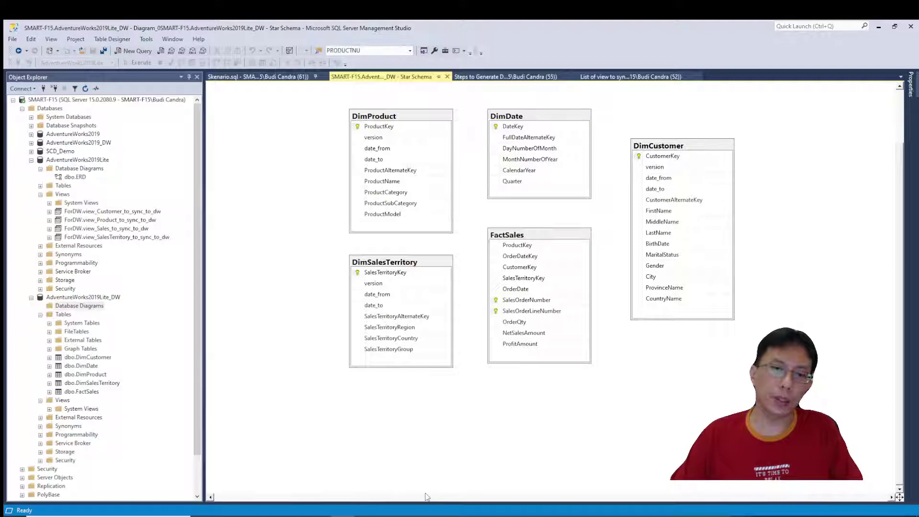
mouse_move(389, 516)
click(433, 479)
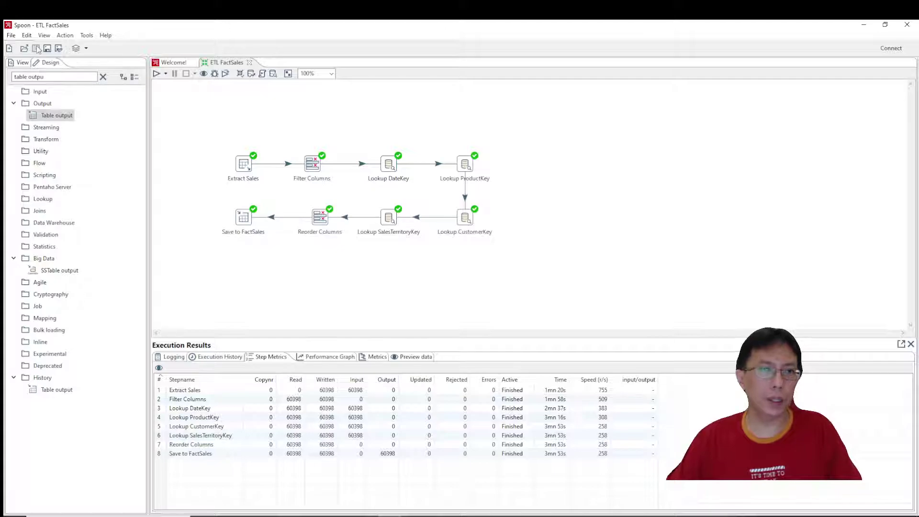
- Close the ETL FactSales transformation and switch to the Star Schema diagram in SQL Server Management Studio
click(249, 62)
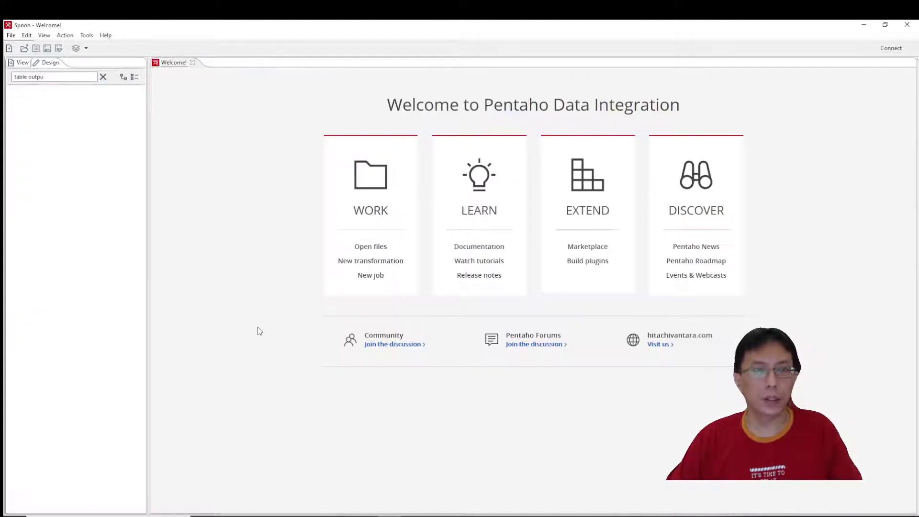
click(342, 515)
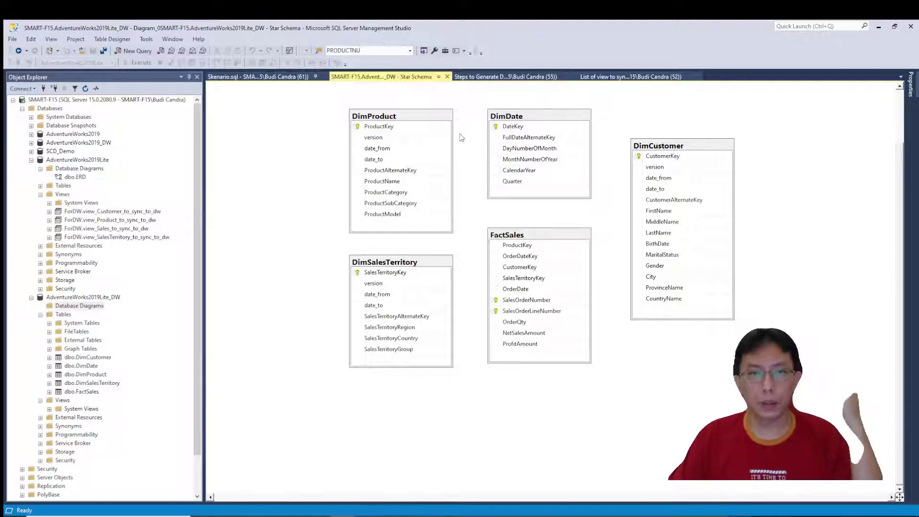
- Create a foreign key from FactSales ProductKey to DimProduct ProductKey, and lower the upper edge of the FactSales box slightly
click(498, 247)
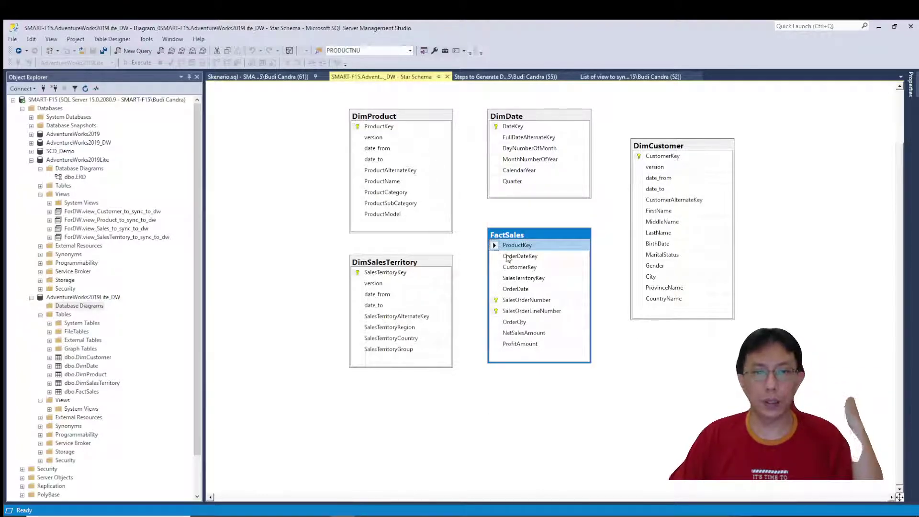
drag(496, 248, 363, 128)
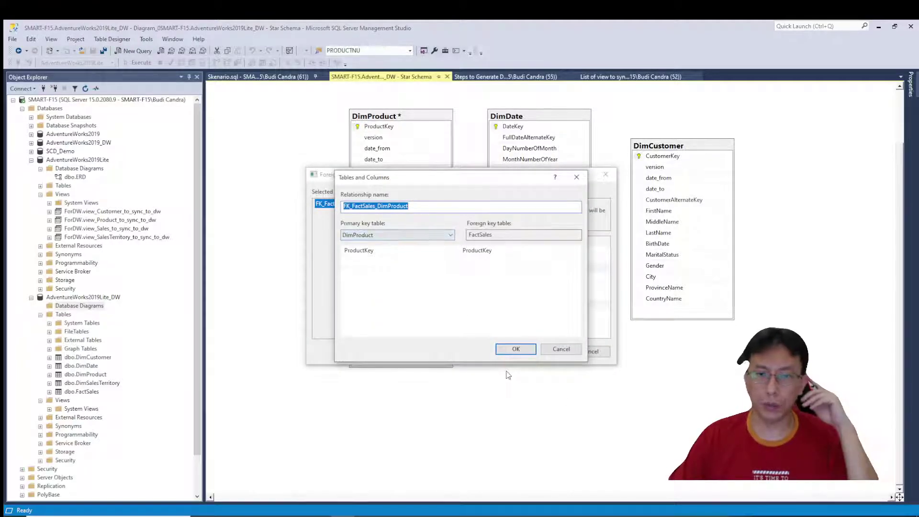
click(515, 349)
click(544, 350)
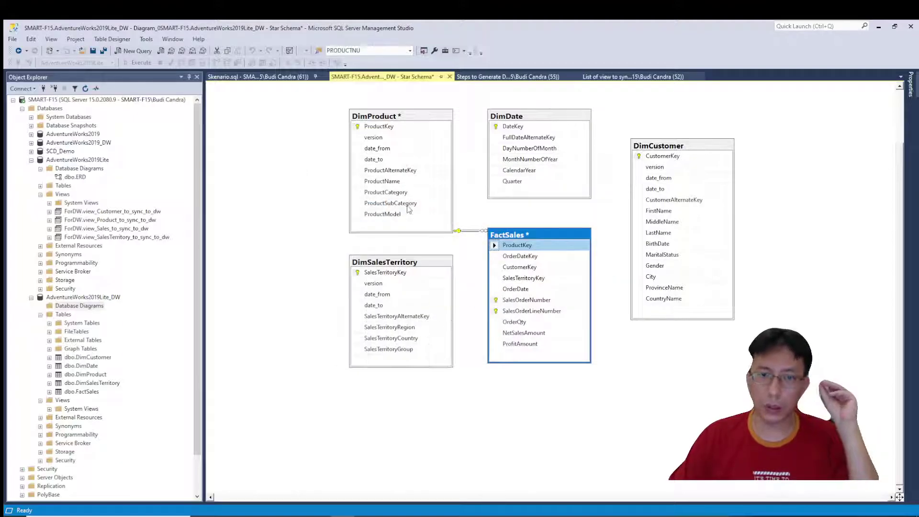
click(473, 230)
drag(472, 227, 547, 240)
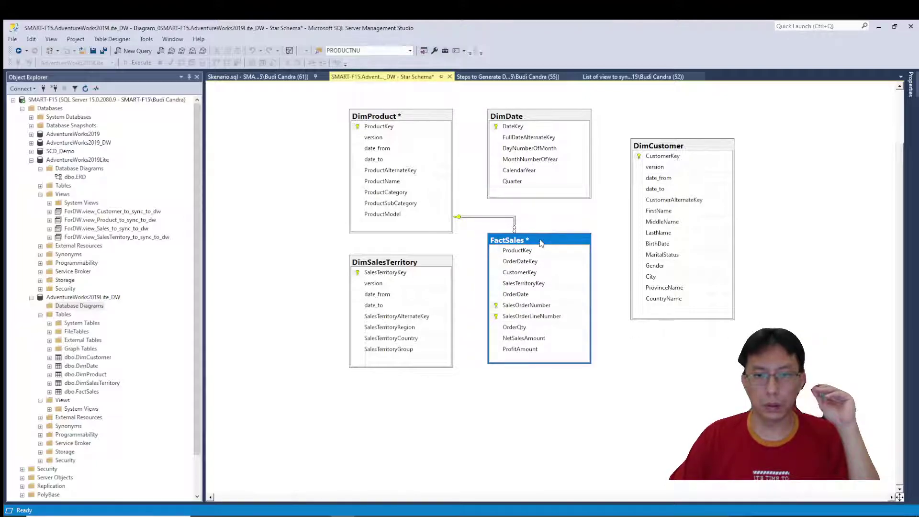
- Create a foreign key from FactSales OrderDateKey to DimDate DateKey and reposition its connector between the two tables
drag(495, 263, 496, 125)
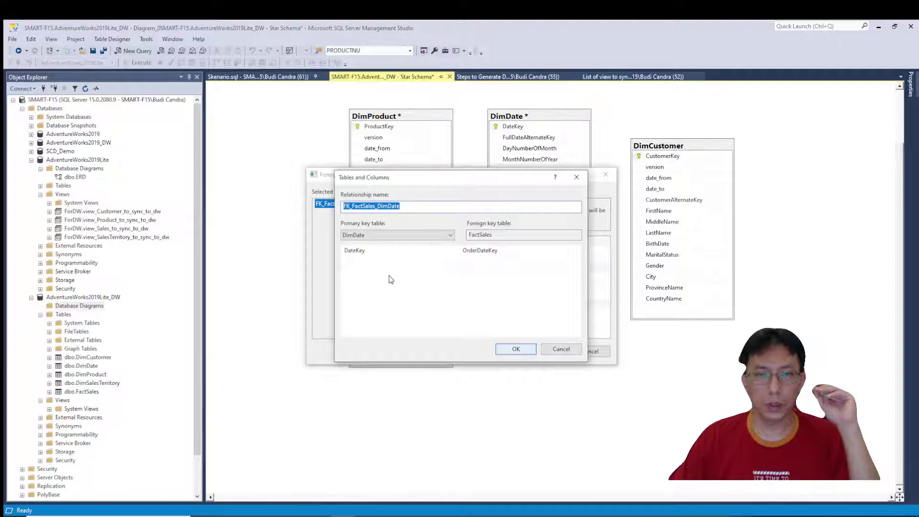
click(512, 350)
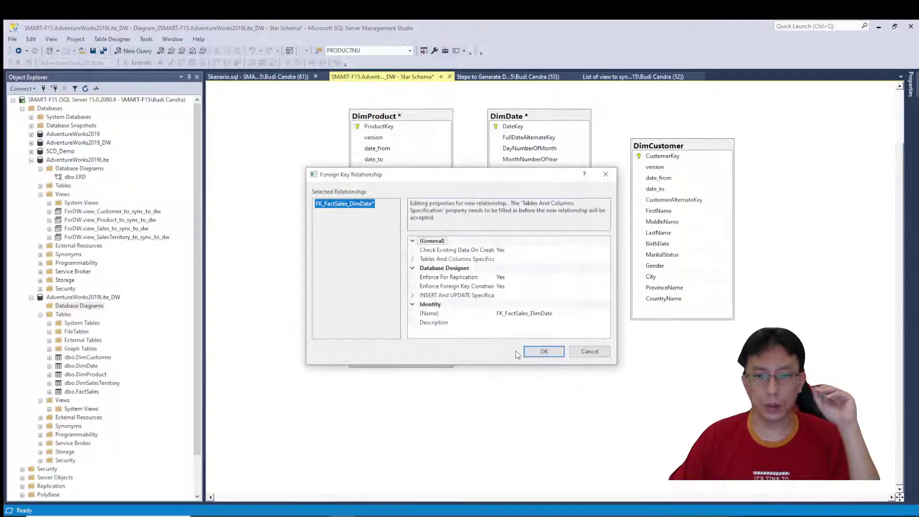
click(539, 351)
drag(492, 215, 539, 217)
- Move DimCustomer down beside FactSales and create a foreign key from FactSales CustomerKey to DimCustomer CustomerKey
drag(659, 146, 657, 208)
click(493, 273)
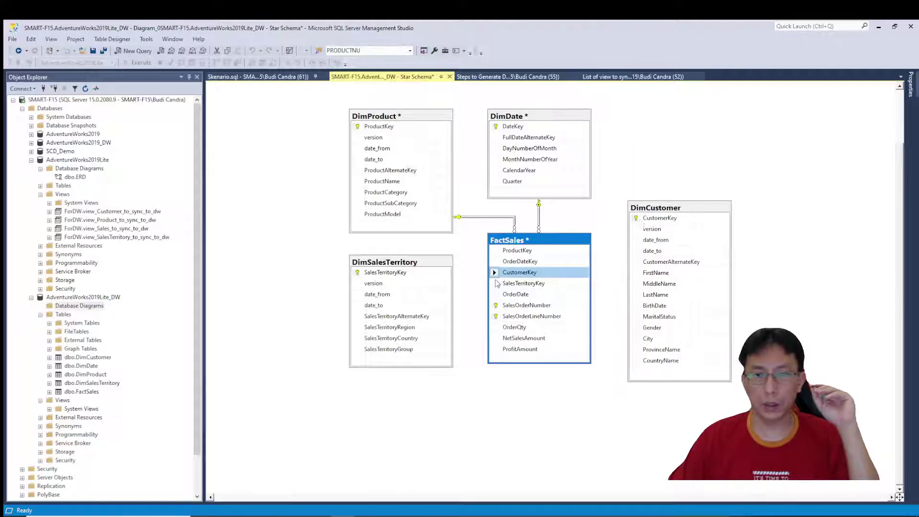
drag(496, 273, 650, 218)
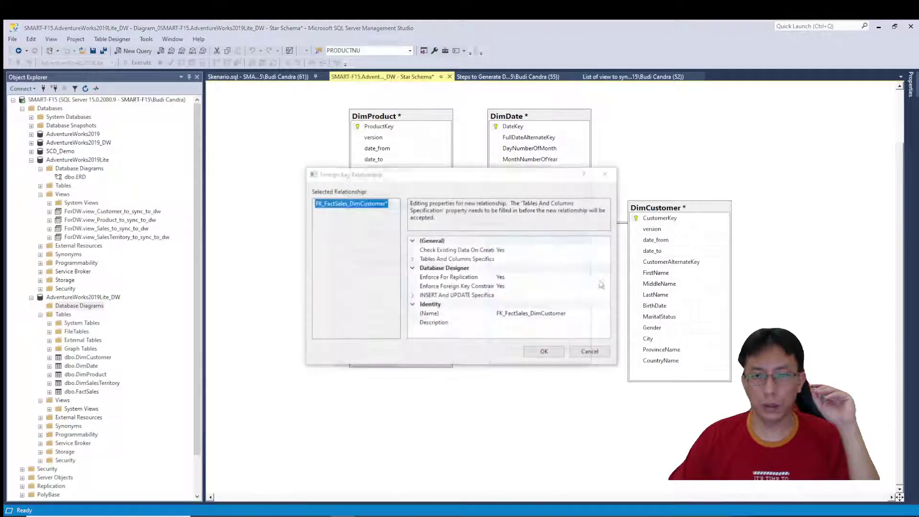
click(533, 351)
click(544, 351)
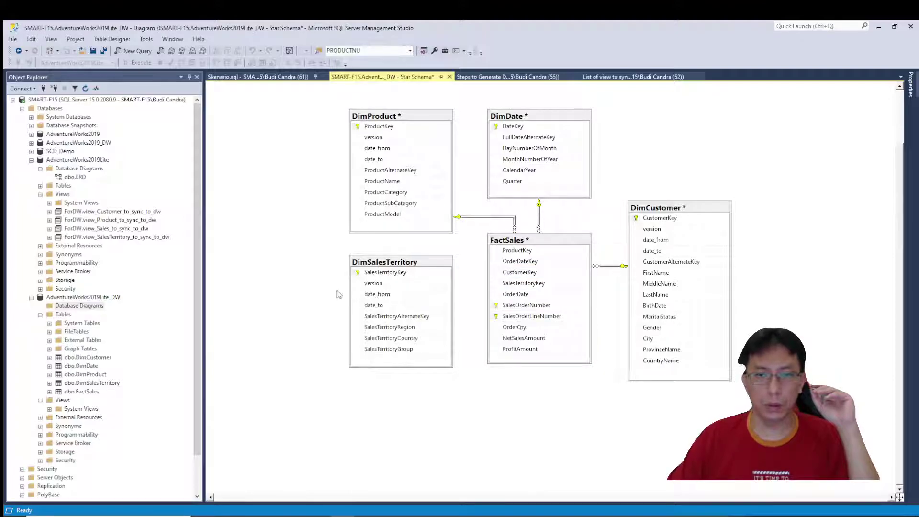
- Create a foreign key from FactSales SalesTerritoryKey to DimSalesTerritory SalesTerritoryKey
click(400, 266)
drag(495, 283, 386, 277)
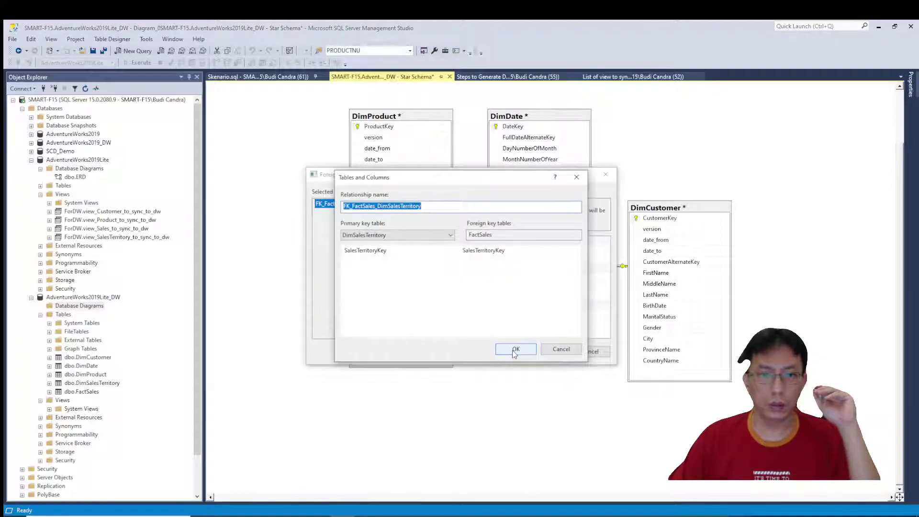
click(515, 349)
click(539, 352)
click(457, 408)
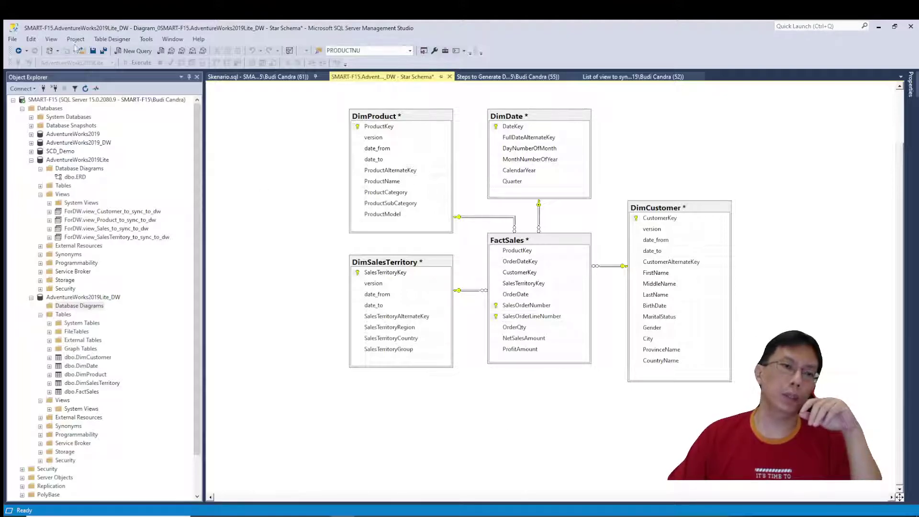
- Save the Star Schema diagram with its new table relationships and close it
click(93, 52)
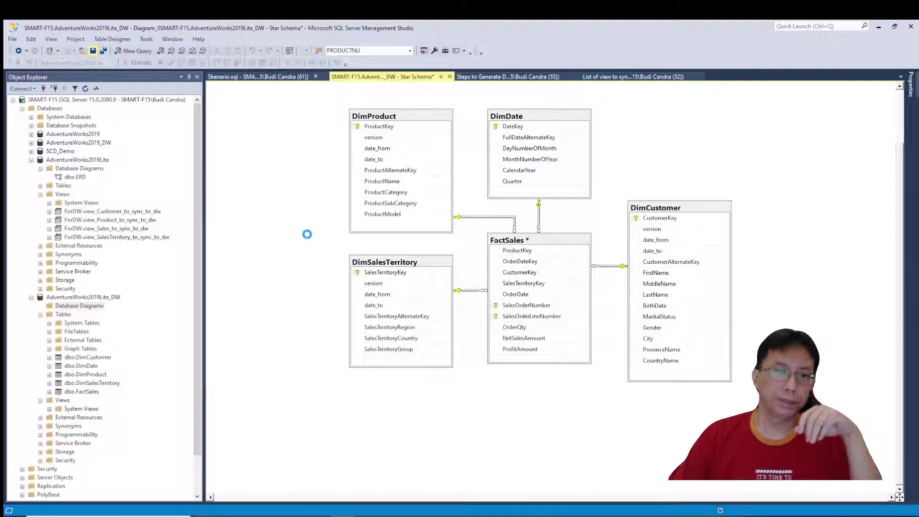
click(447, 77)
- Check the DimCustomer table's columns and append "++" to the DimCustomer line in Skenario.sql
click(558, 369)
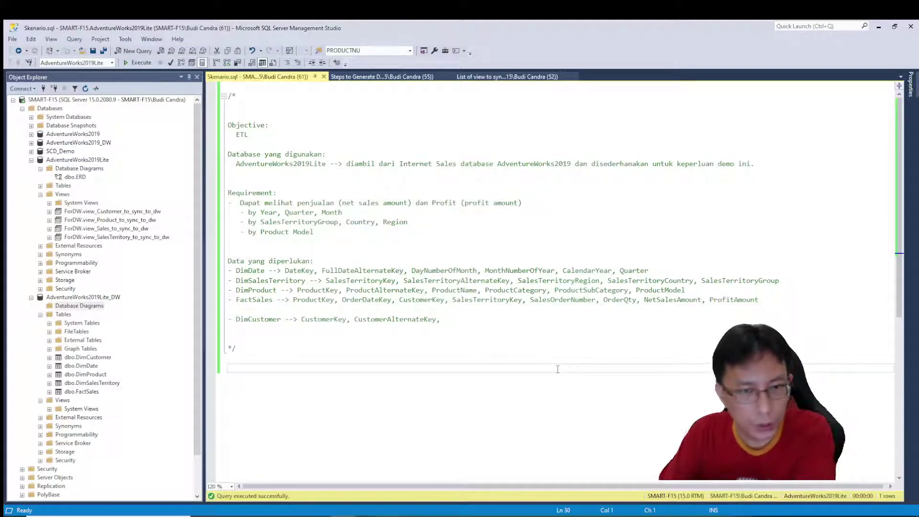
key(Up)
key(Up)
key(Up)
key(Up)
key(Up)
key(End)
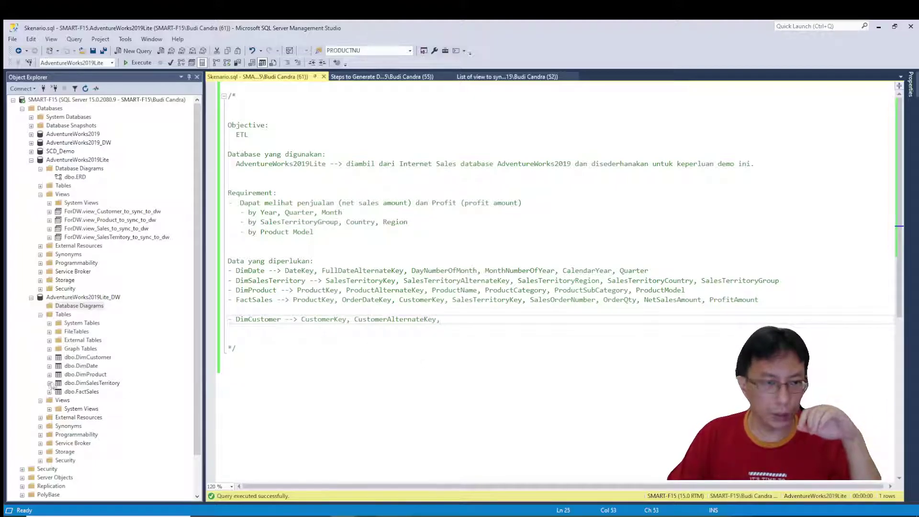
click(49, 358)
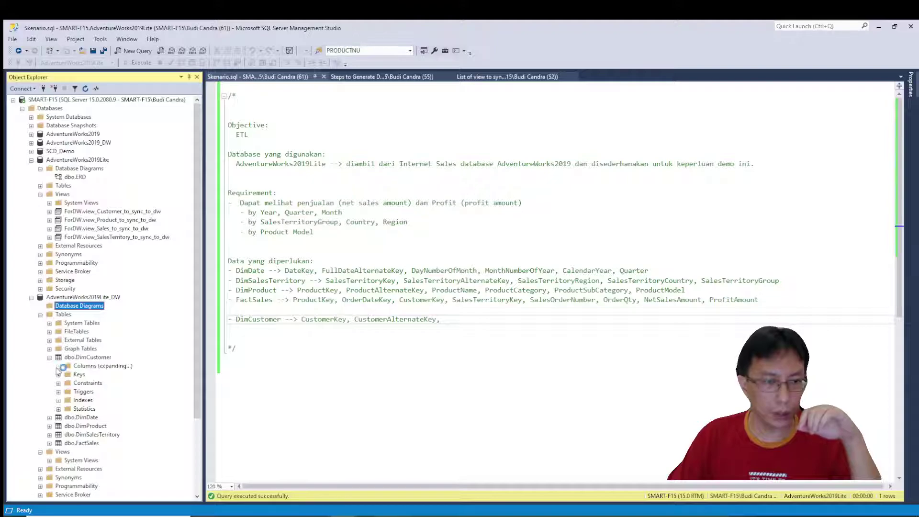
click(59, 366)
drag(200, 351, 200, 363)
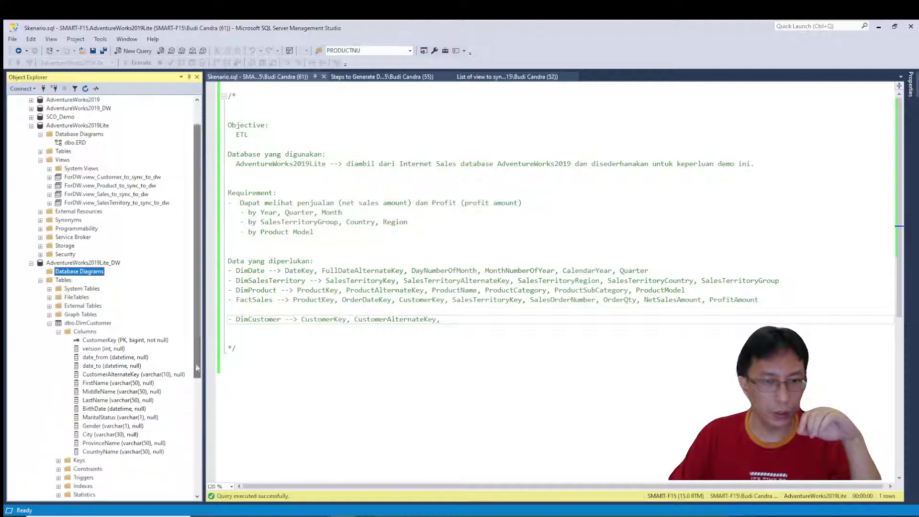
click(500, 327)
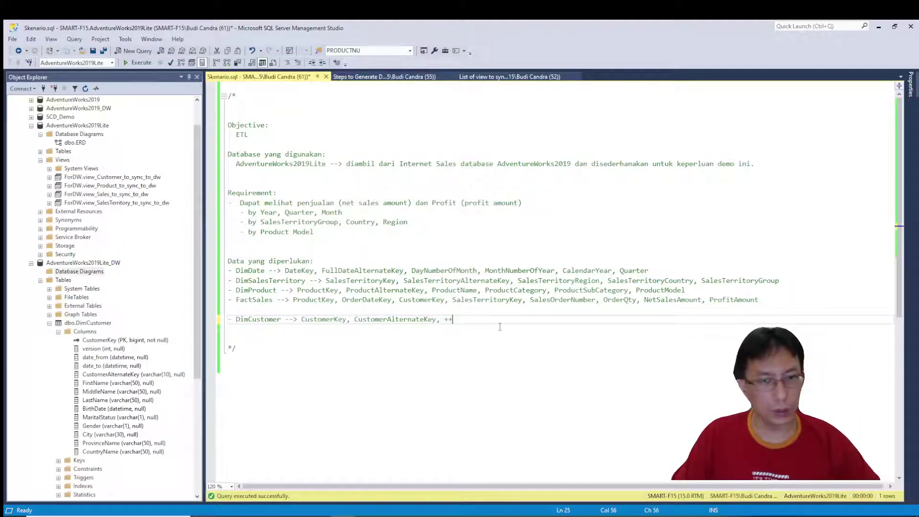
- Move the DimCustomer line directly above the FactSales line in Skenario.sql and save the script
key(Up)
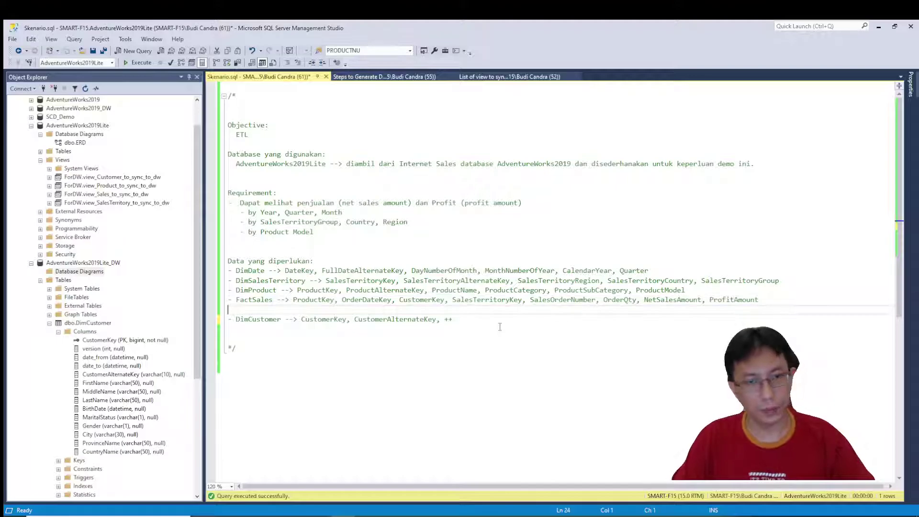
key(Down)
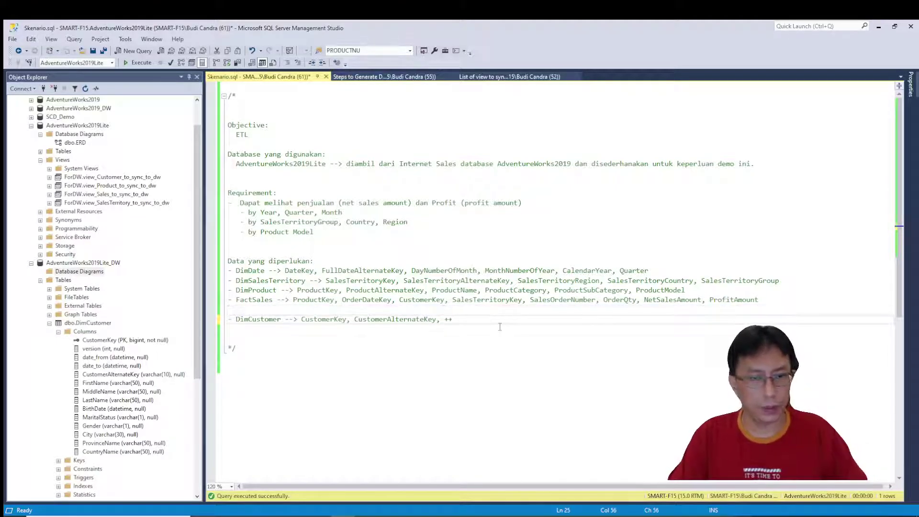
key(shift+Down)
key(ctrl+x)
key(Up)
key(Up)
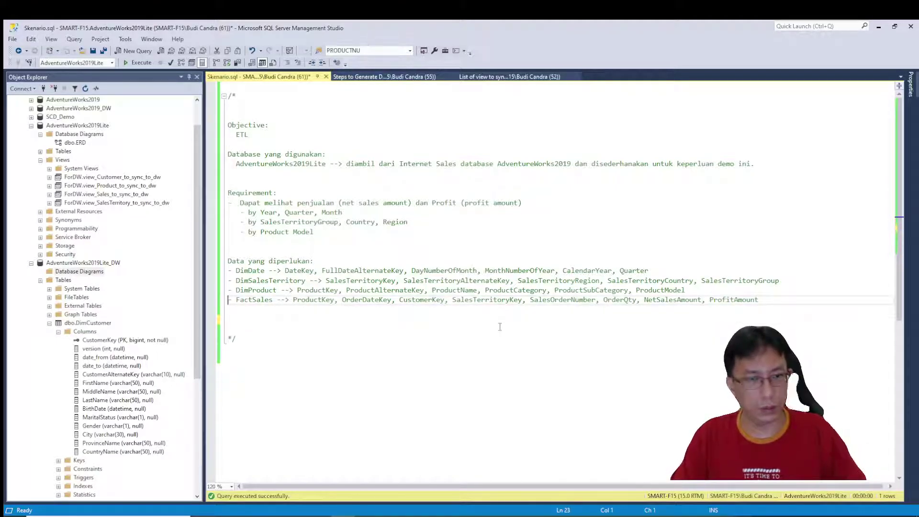
key(ctrl+v)
key(ctrl+s)
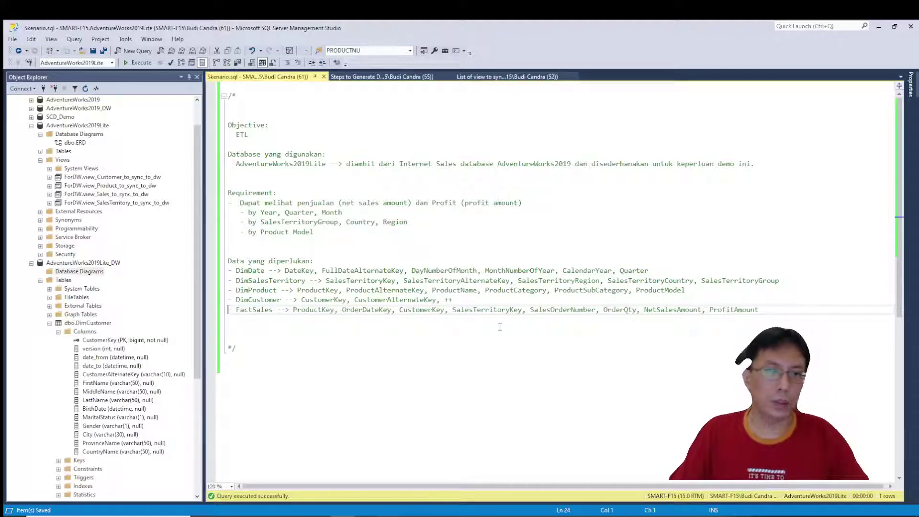
- Collapse the DimCustomer table in the object tree and close the Steps to Generate script
click(49, 324)
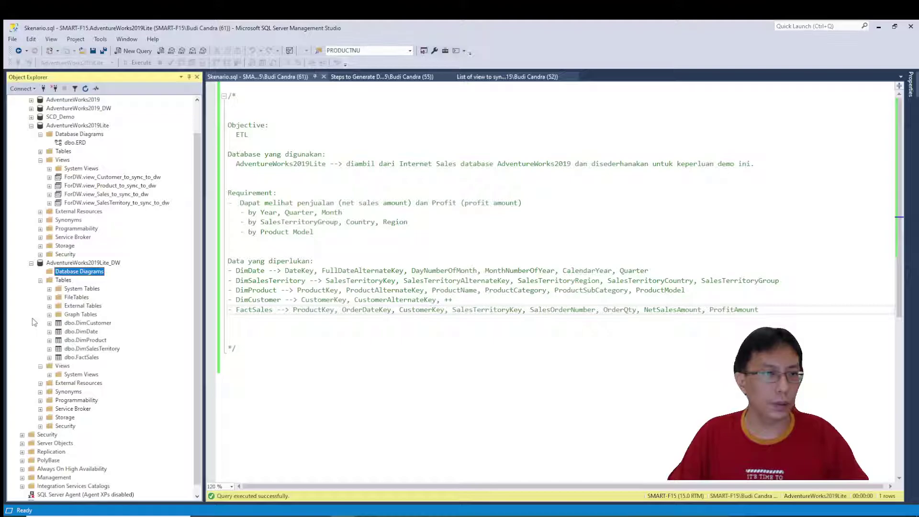
click(339, 371)
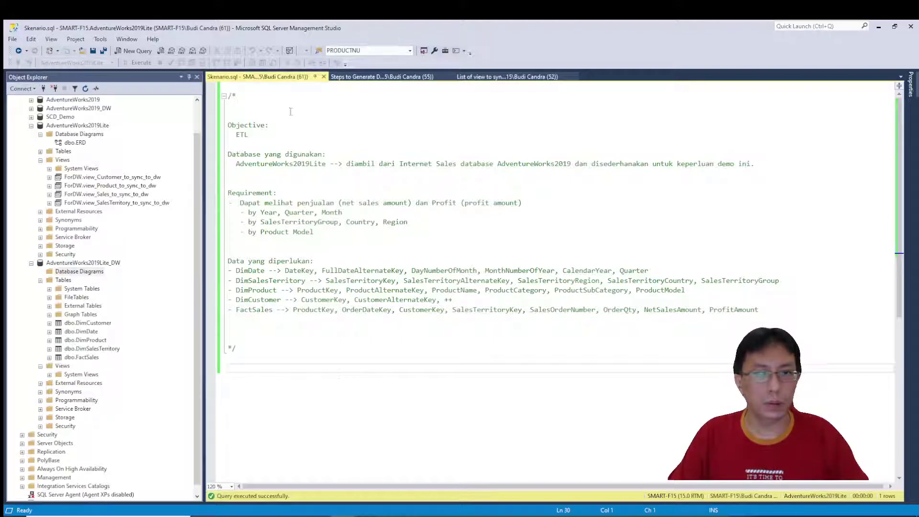
click(431, 77)
click(450, 76)
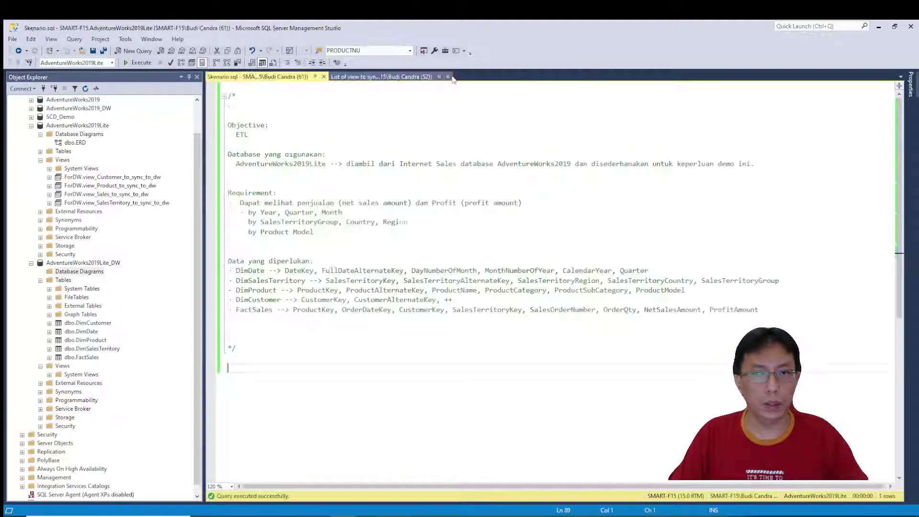
- Review the queries in the List of view to sync to dw script
click(390, 77)
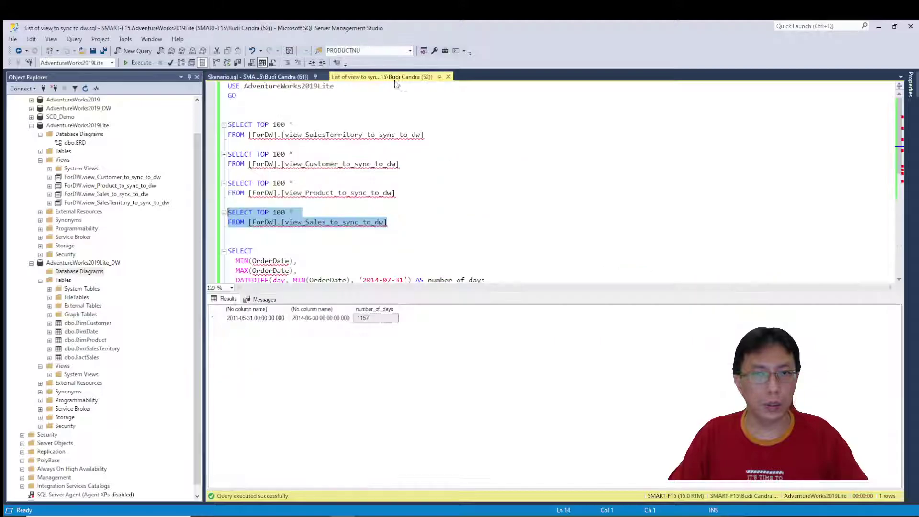
click(461, 116)
scroll(420, 218, down, 4)
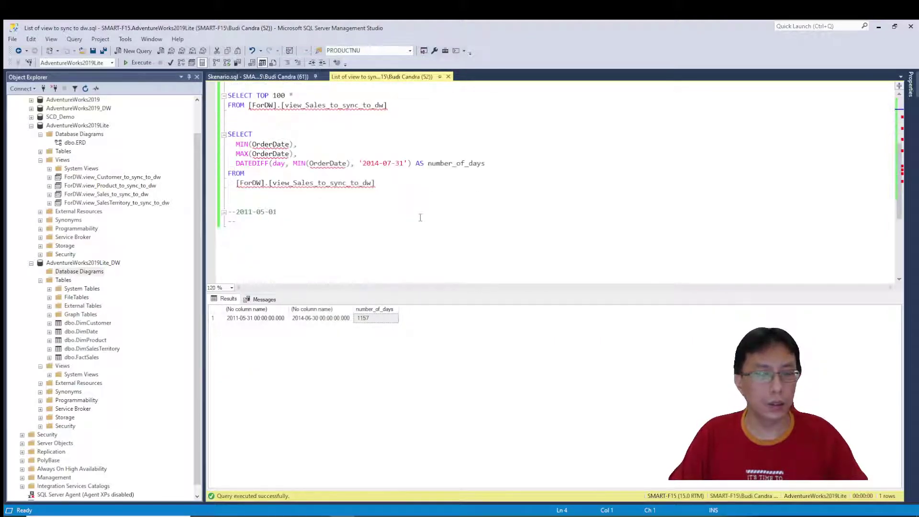
scroll(421, 217, up, 1)
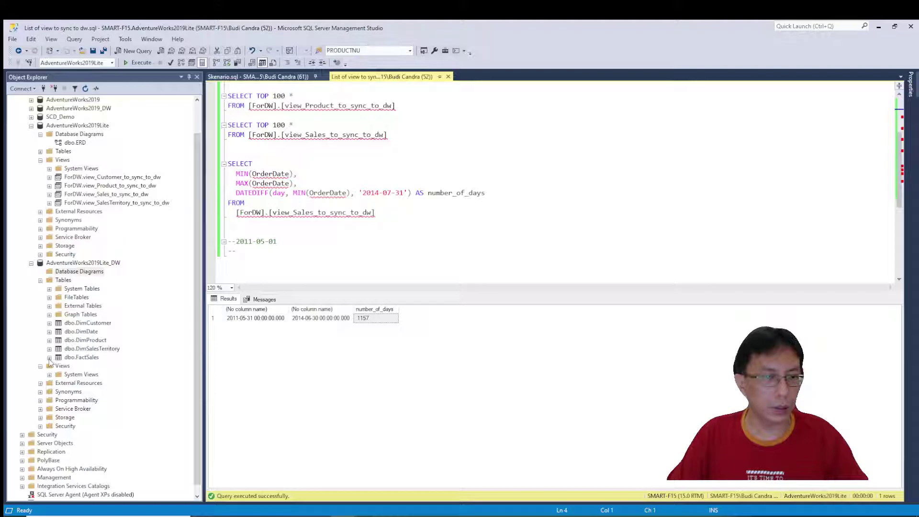
- Select the top 1000 rows of the FactSales table in AdventureWorks2019Lite_DW and examine the loaded records
click(91, 350)
right_click(91, 350)
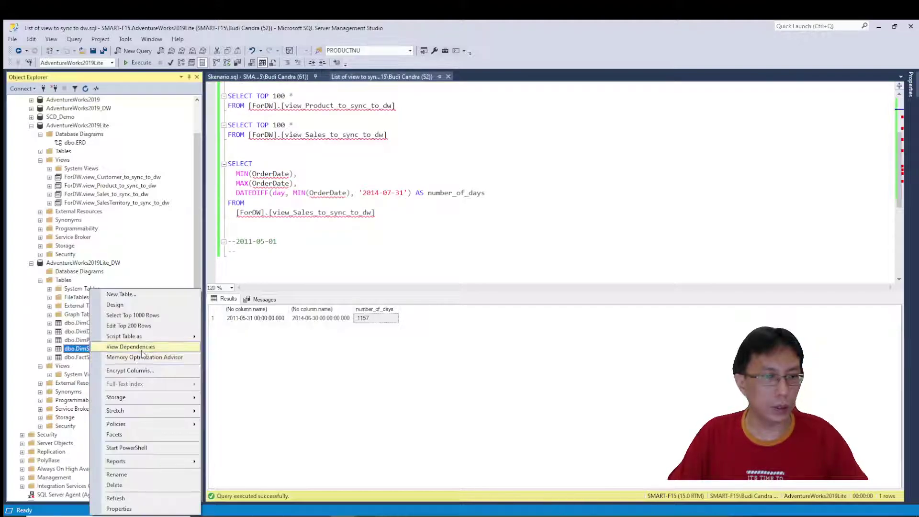
click(74, 357)
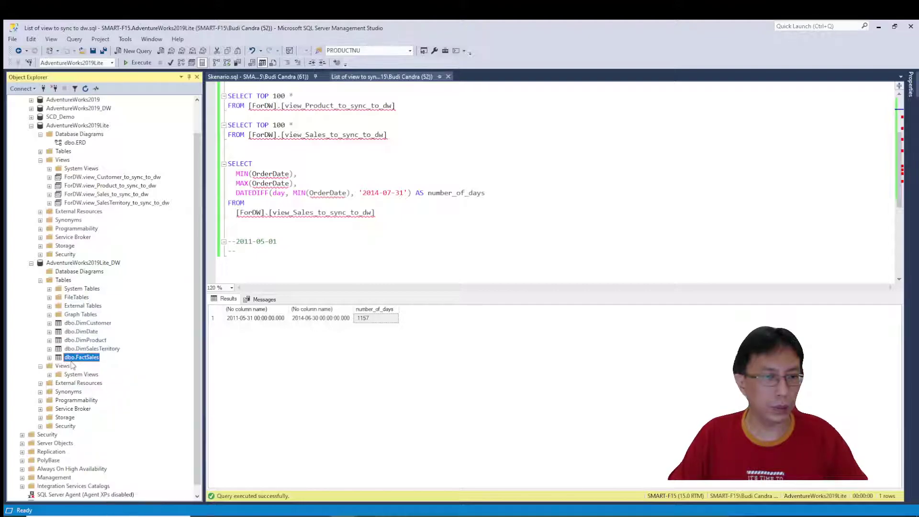
right_click(85, 362)
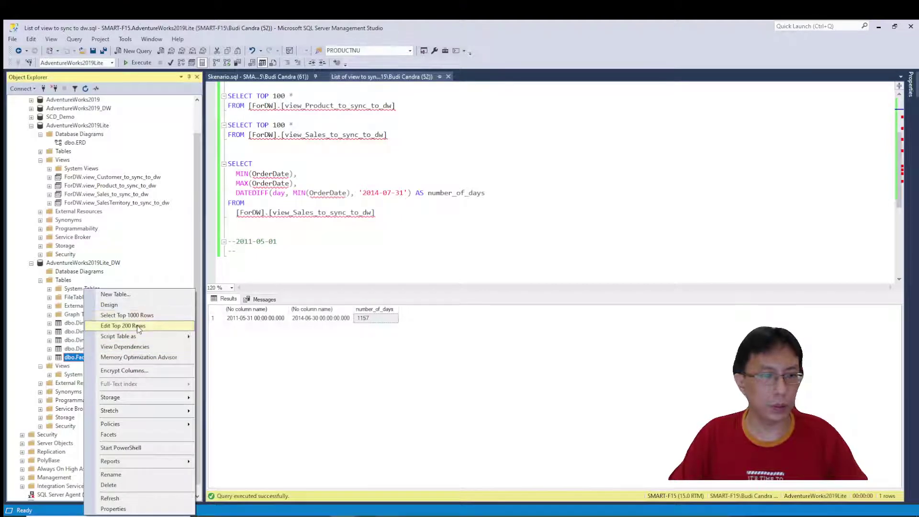
click(142, 318)
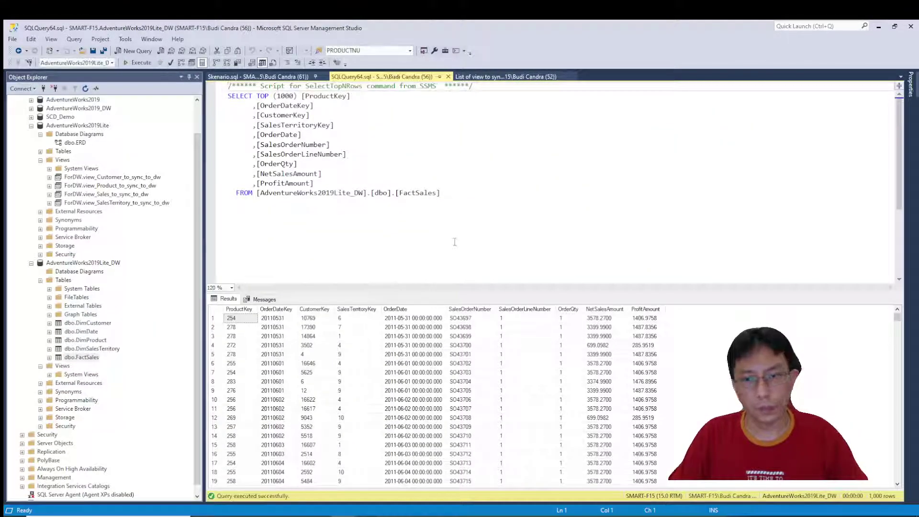
scroll(393, 348, down, 19)
scroll(392, 347, down, 4)
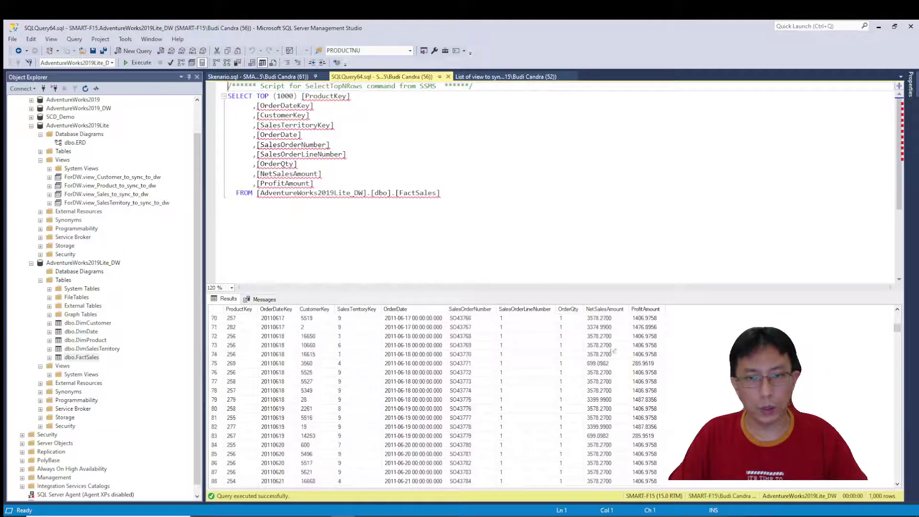
click(478, 349)
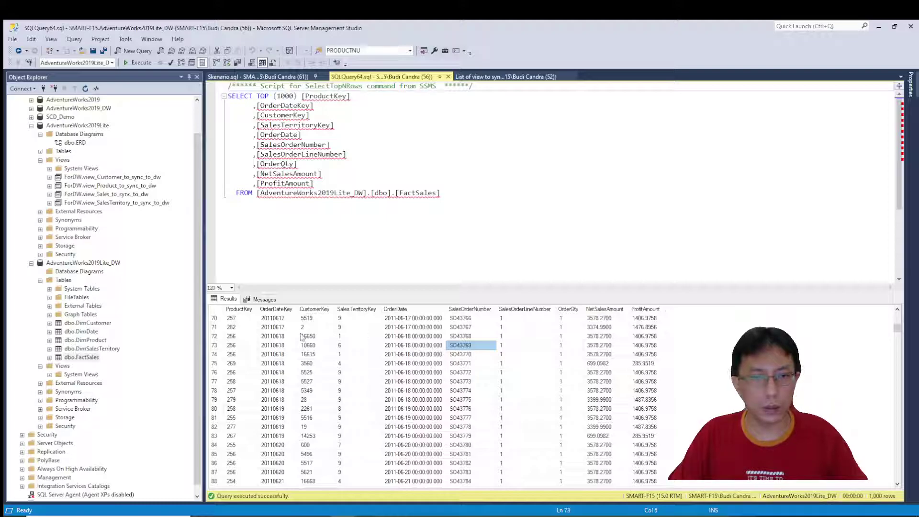
- Examine the order date, customer, sales territory and product key values in the FactSales query results
click(270, 337)
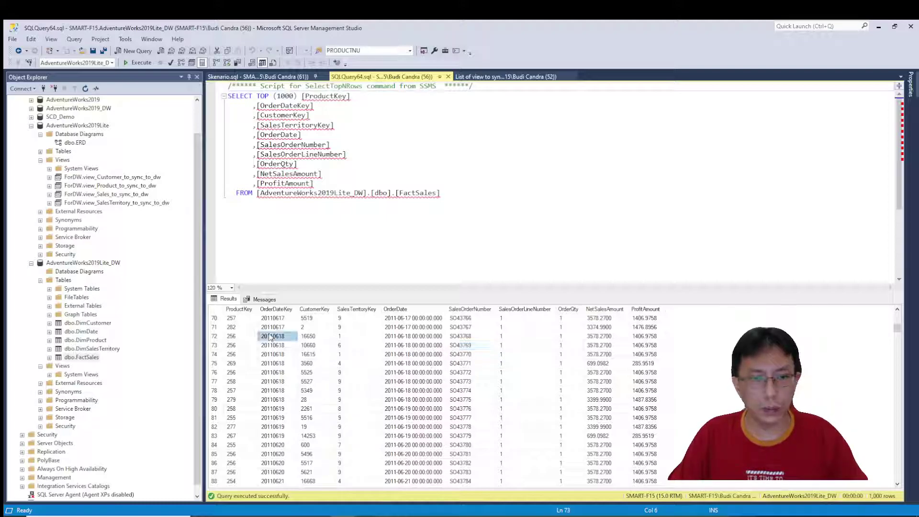
click(393, 328)
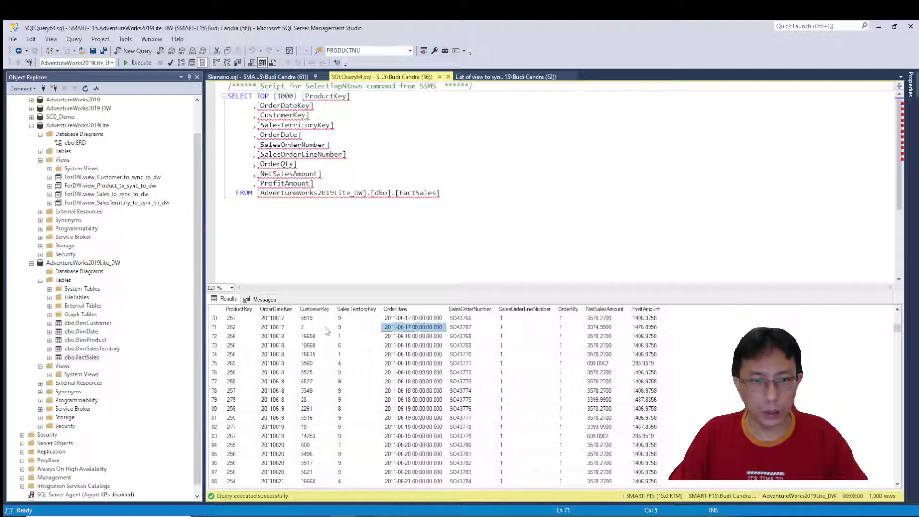
click(326, 329)
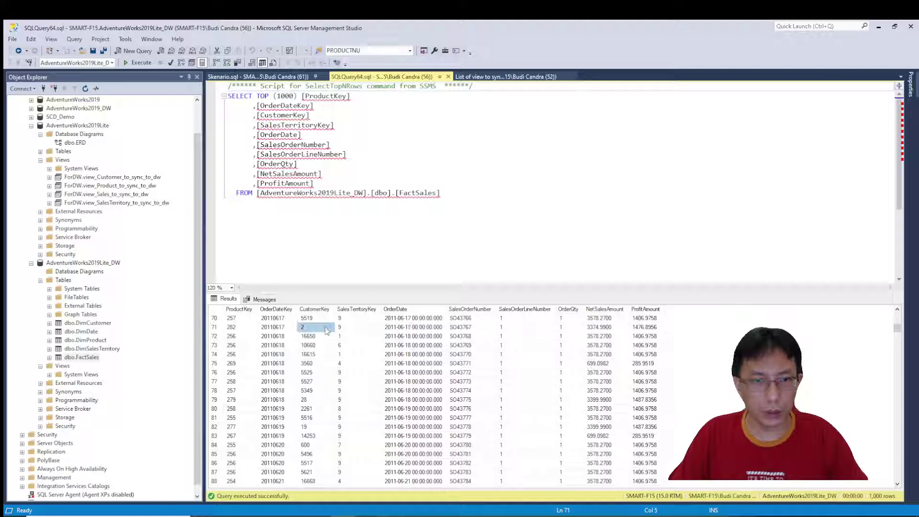
click(352, 329)
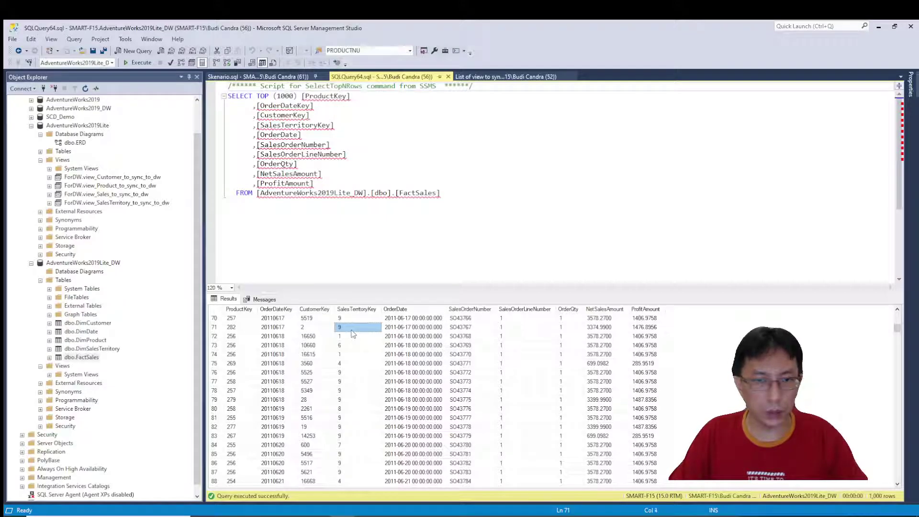
click(247, 330)
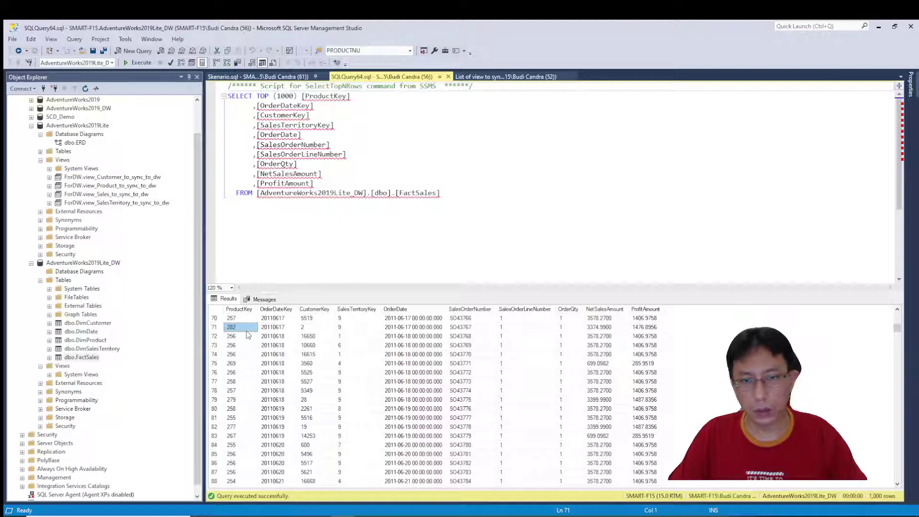
click(361, 339)
click(330, 259)
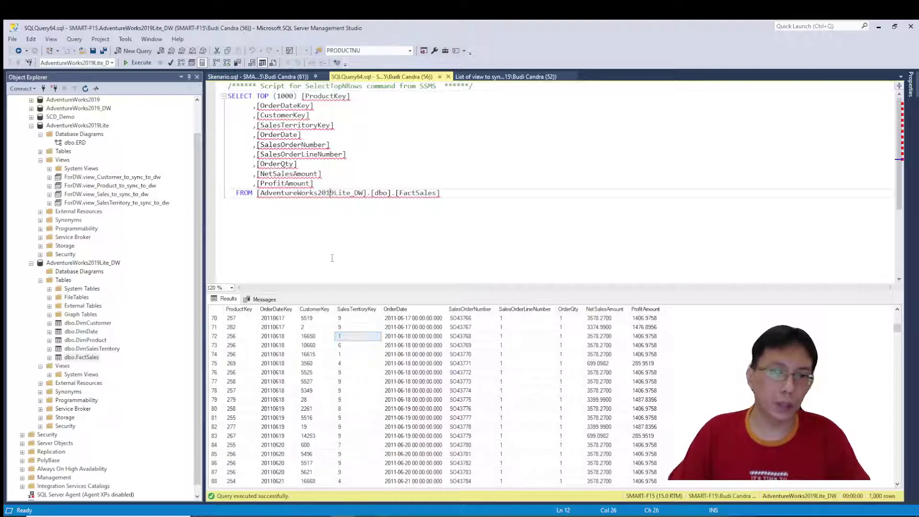